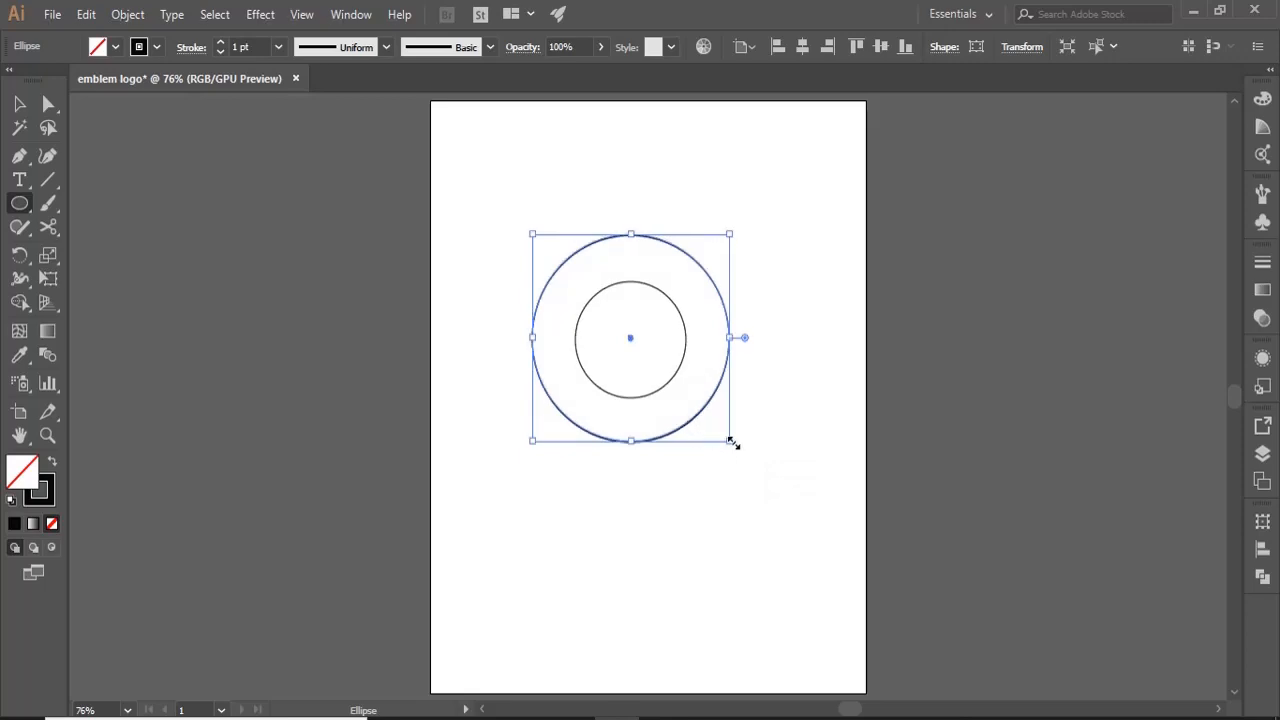
# - Scale a copy of the outer circle down around the shared centre until it sits just outside the inner circle
pyautogui.moveTo(731, 442); pyautogui.dragTo(701, 417)
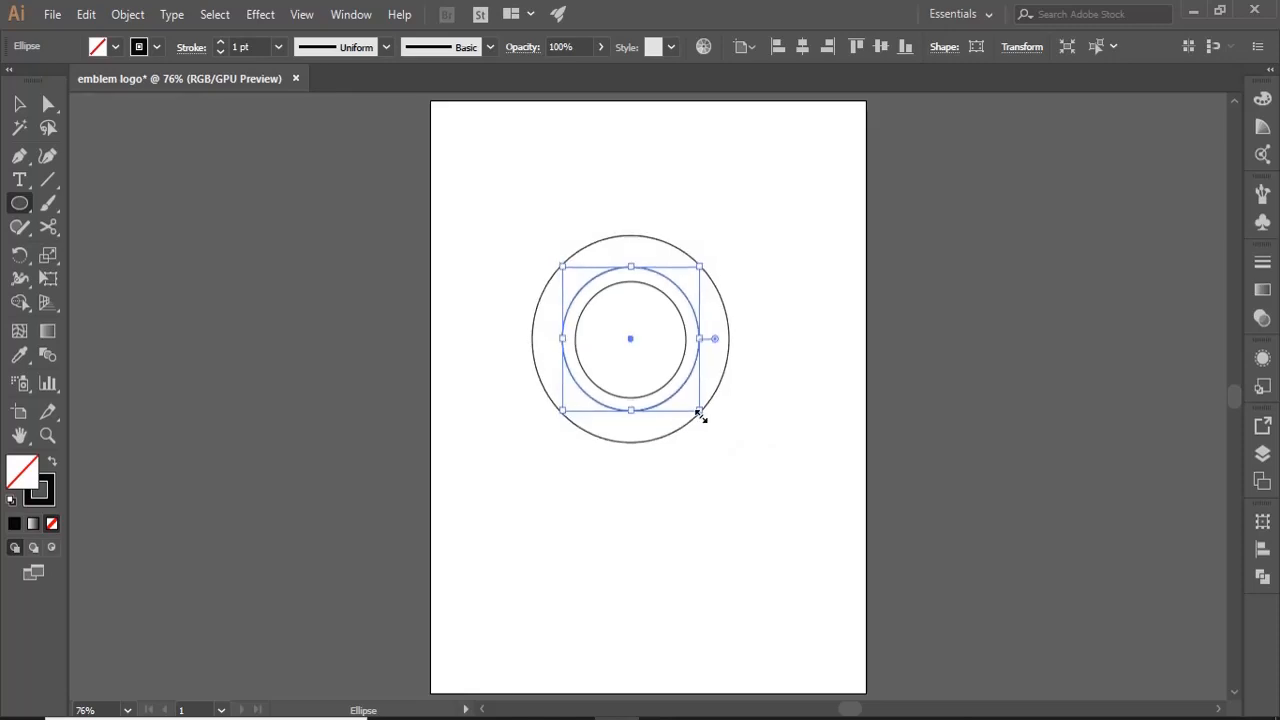
pyautogui.click(19, 103)
pyautogui.click(243, 243)
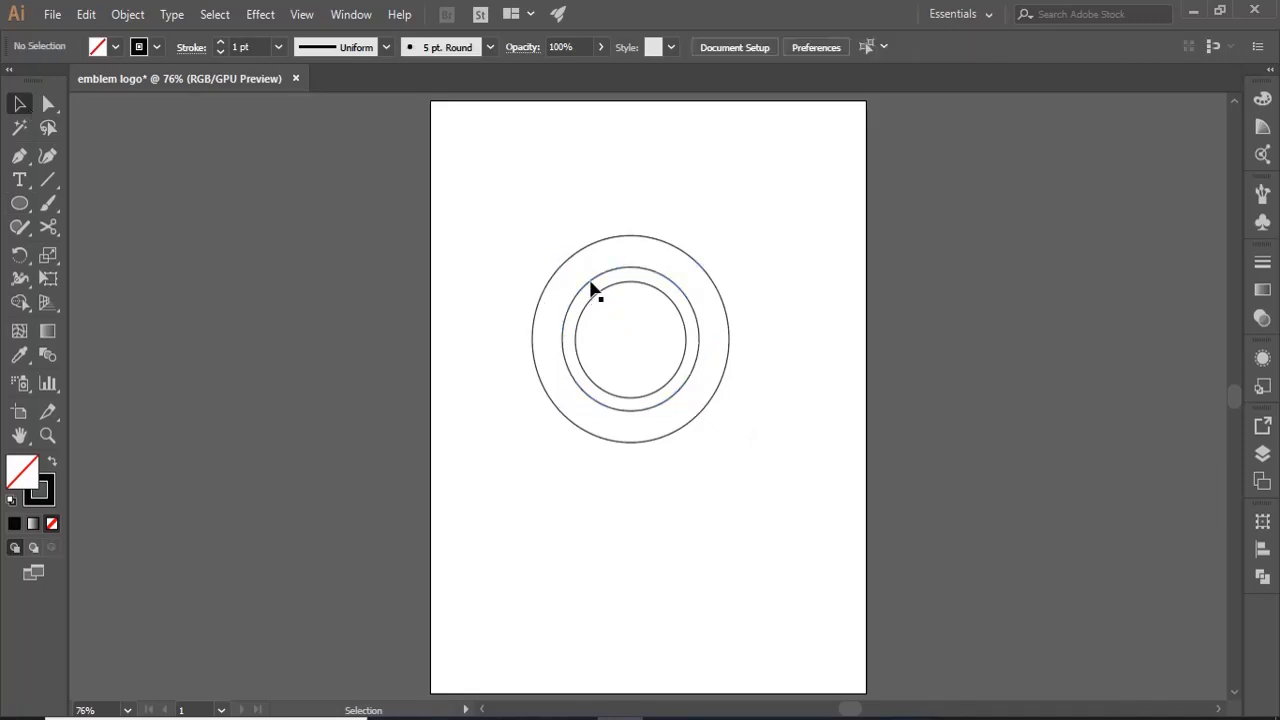
# - Add the path text "URBAN STORE" along the middle circle and rotate it to the top of the ring
pyautogui.click(592, 290)
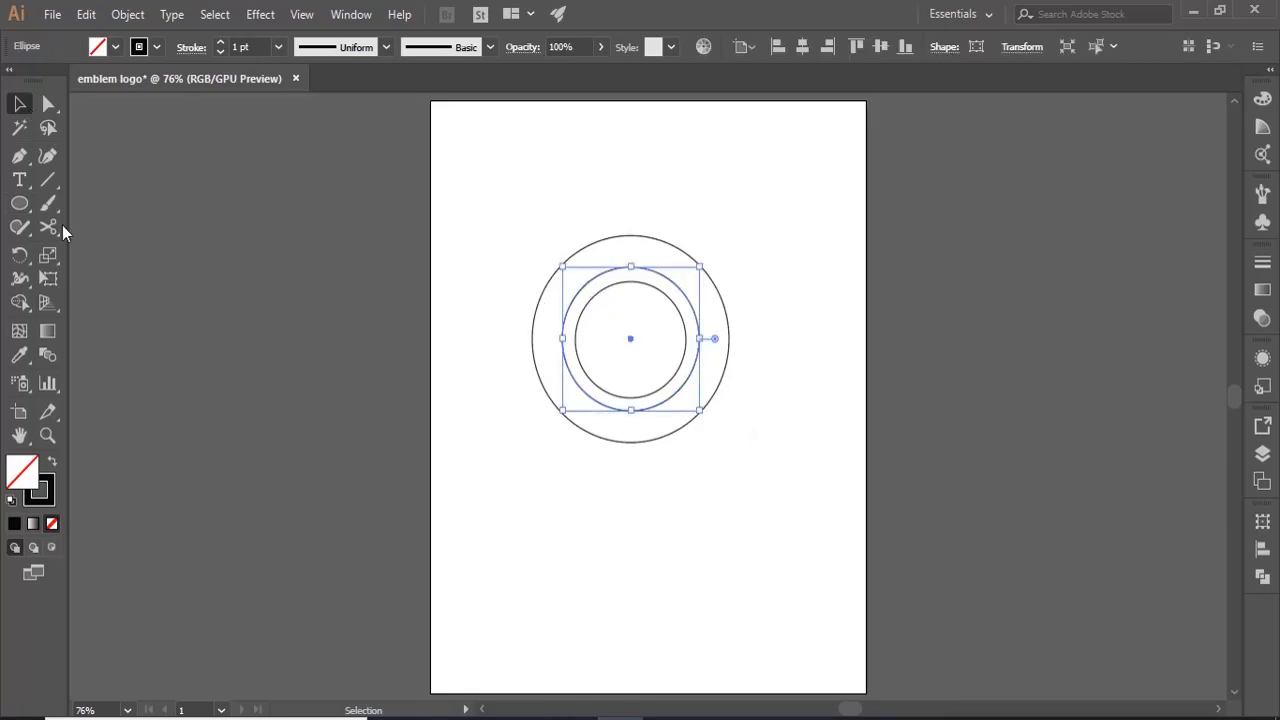
pyautogui.moveTo(19, 180); pyautogui.dragTo(101, 226)
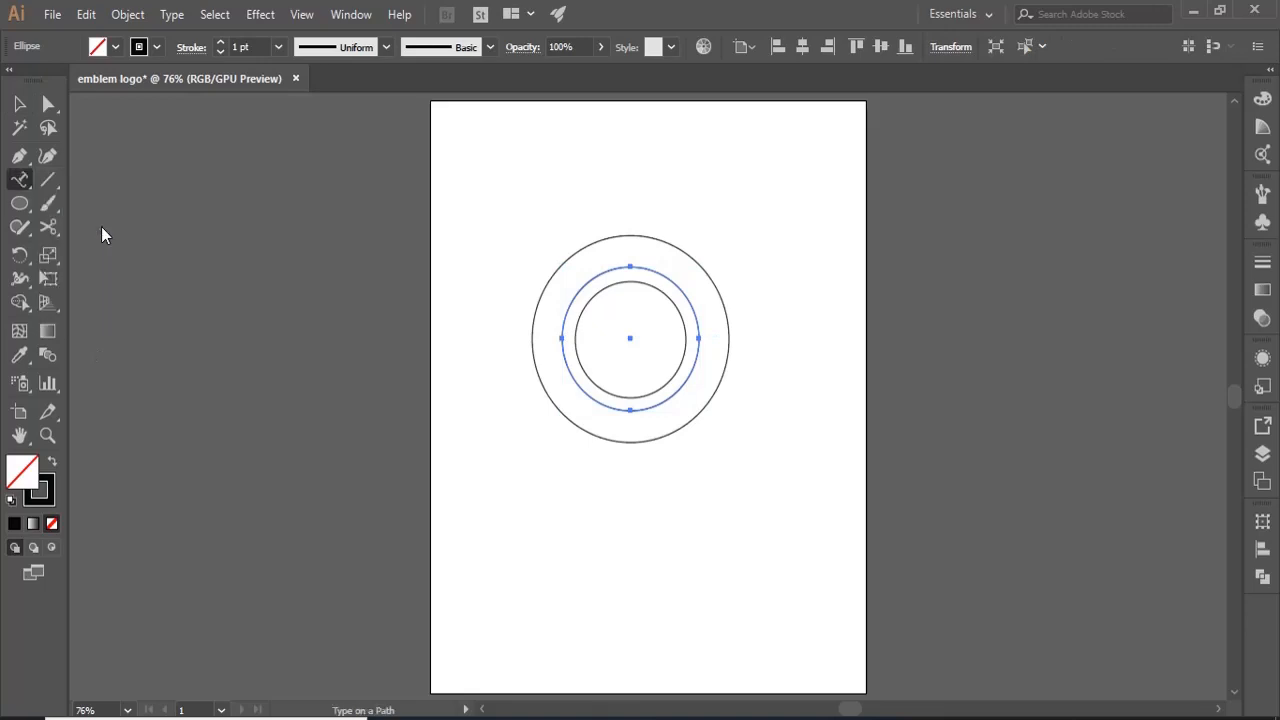
pyautogui.click(602, 272)
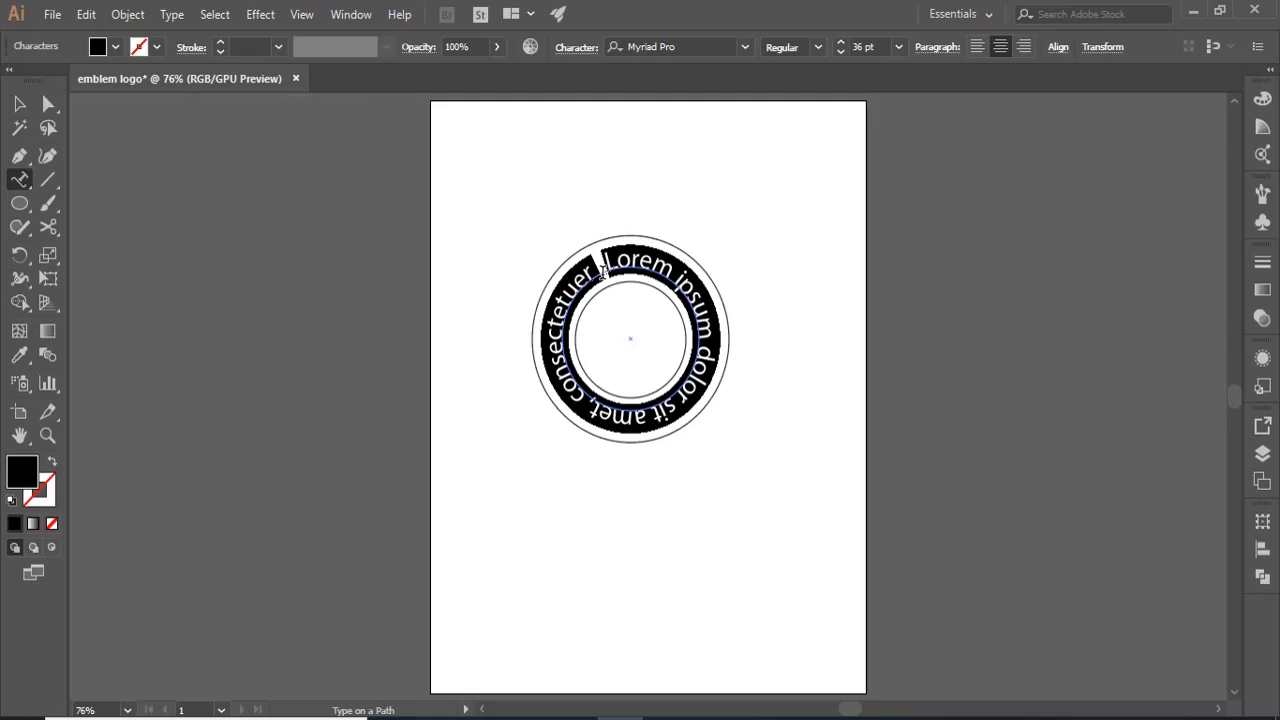
pyautogui.write('URBA')
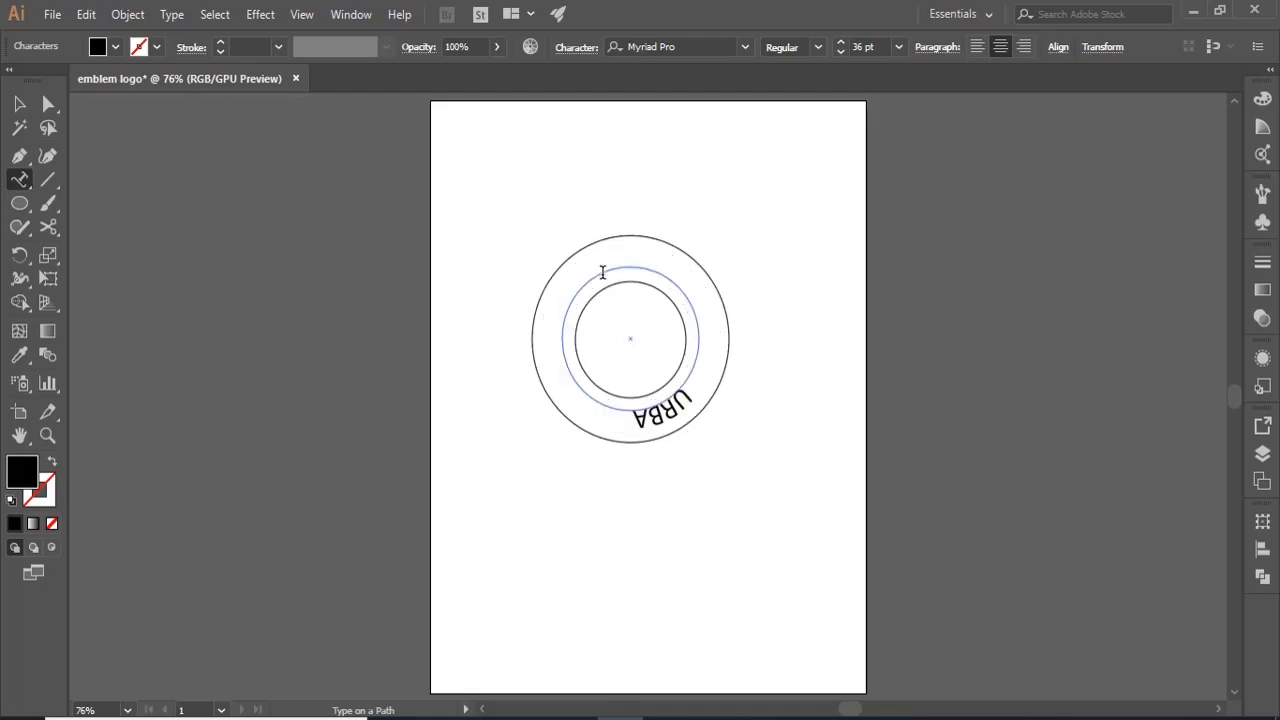
pyautogui.write('N STORE')
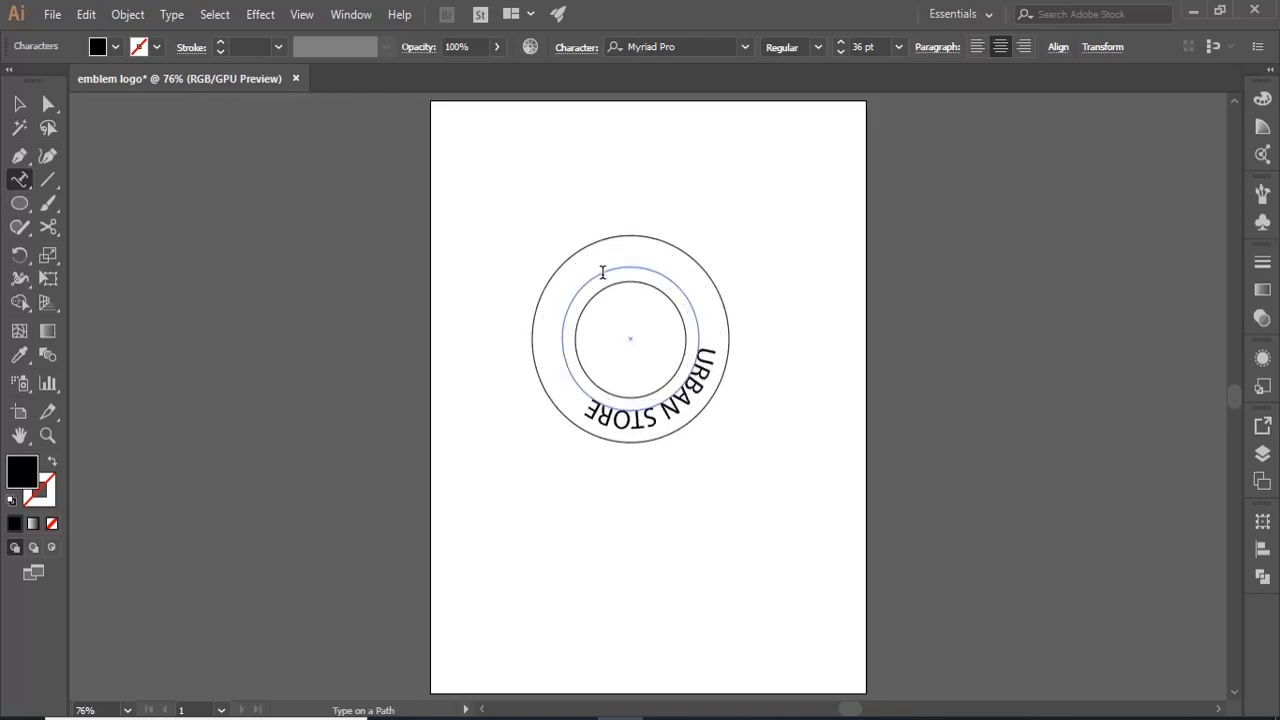
pyautogui.press('Escape')
pyautogui.moveTo(684, 425); pyautogui.dragTo(634, 234)
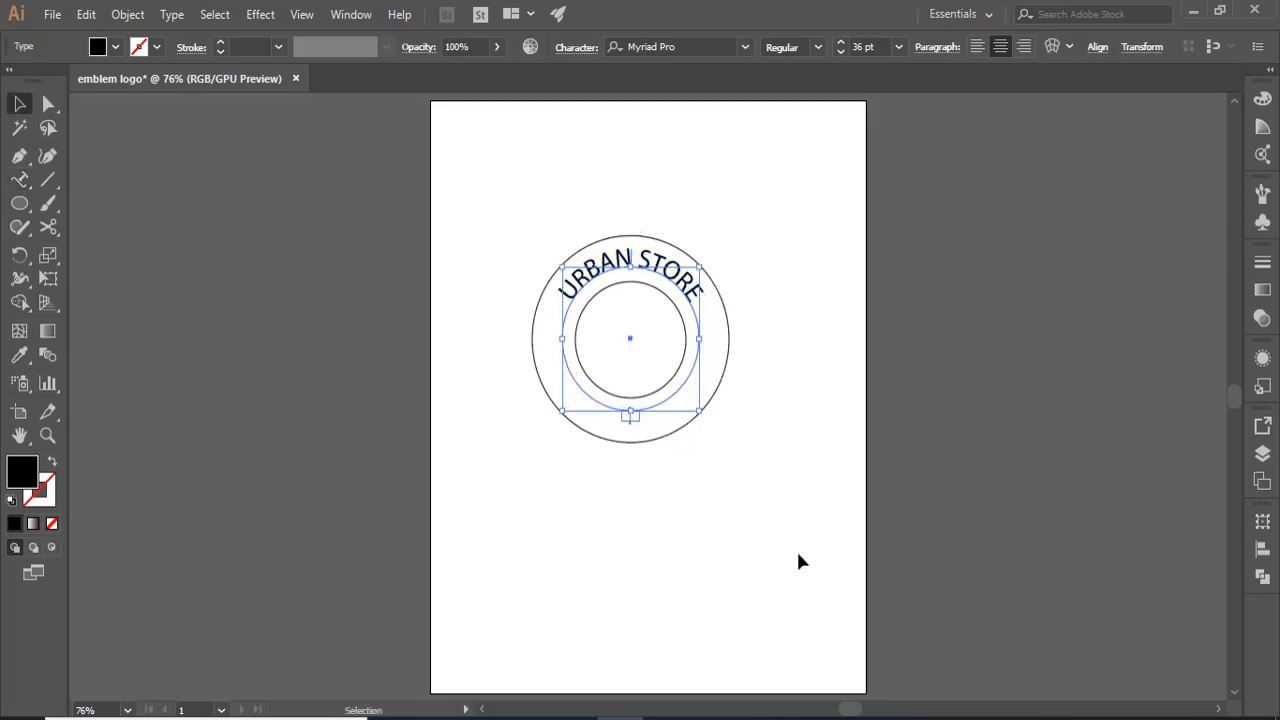
pyautogui.click(797, 560)
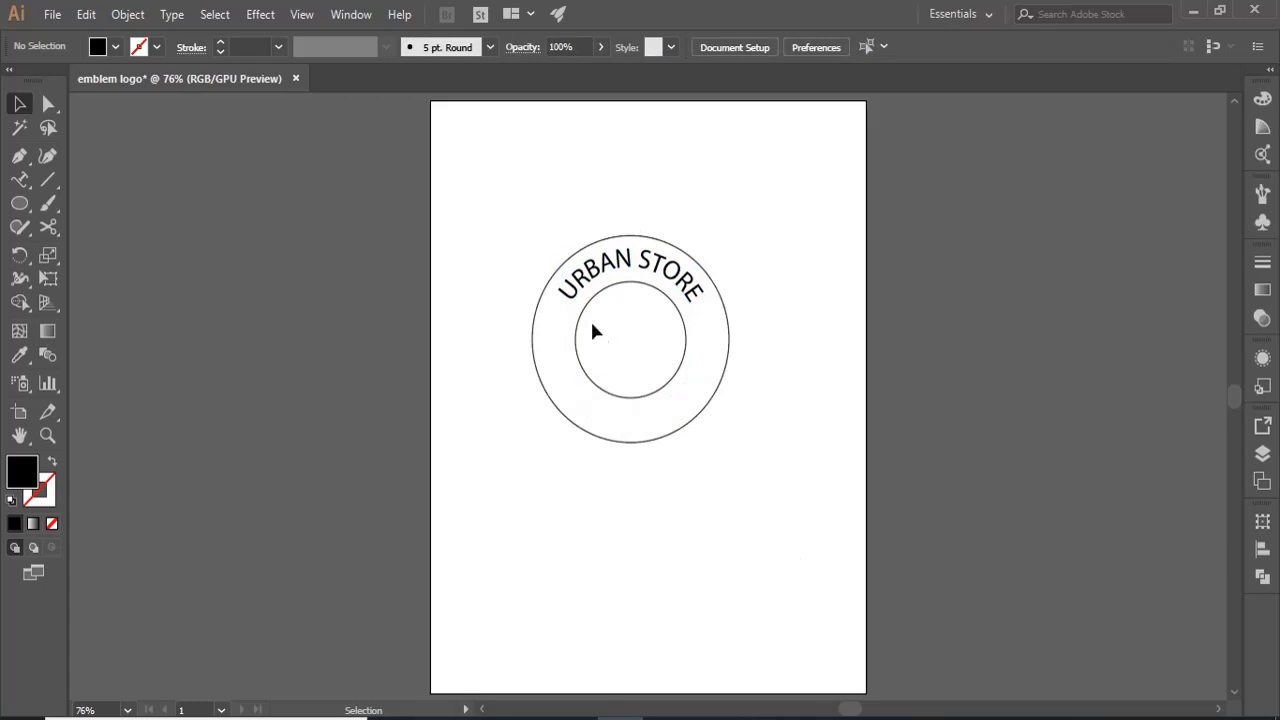
# - Duplicate the "URBAN STORE" path text to the left of the emblem and change the copy's wording to "HEALTHY FOOD"
pyautogui.click(597, 281)
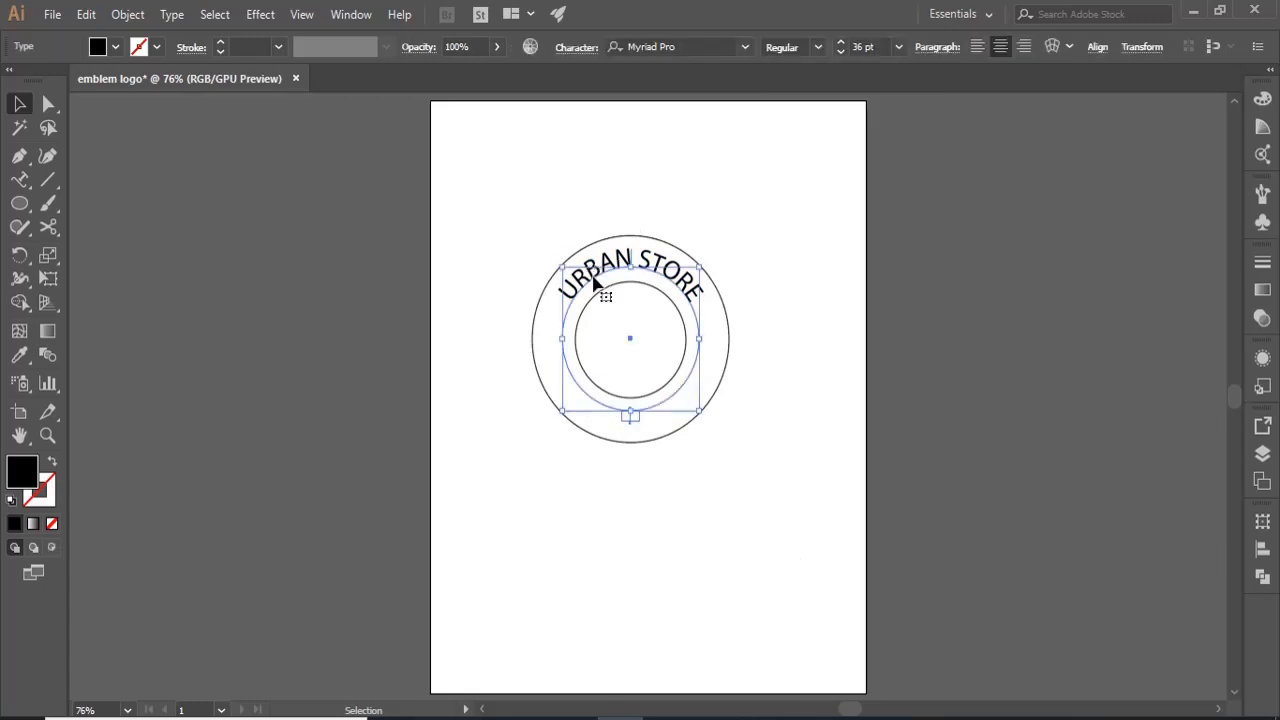
pyautogui.keyDown('alt'); pyautogui.moveTo(594, 284); pyautogui.dragTo(378, 290); pyautogui.keyUp('alt')
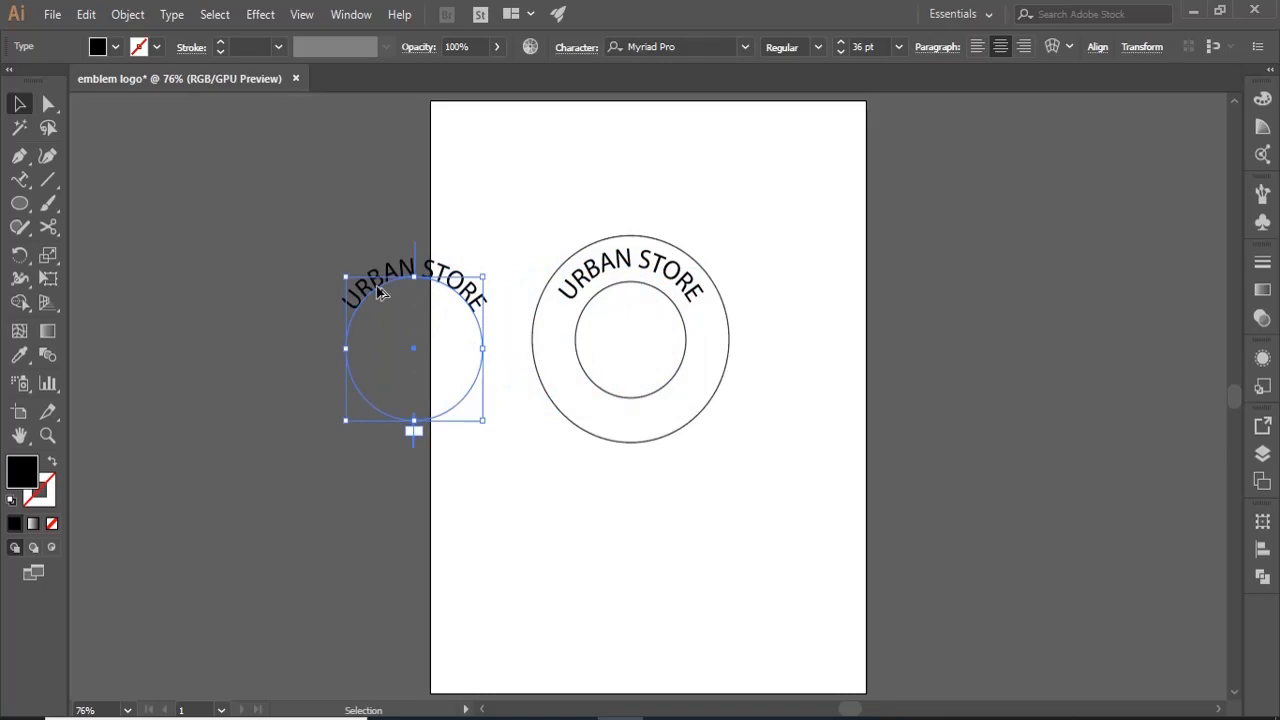
pyautogui.press('t')
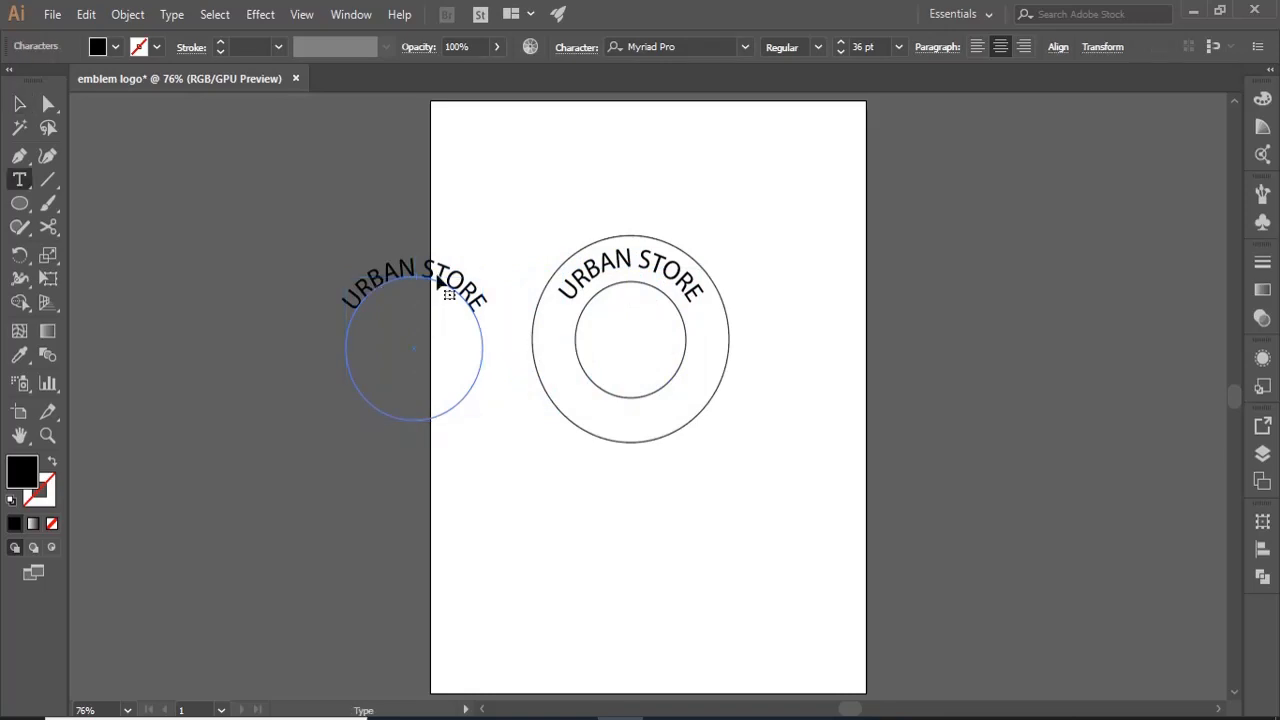
pyautogui.click(440, 284)
pyautogui.hotkey('ctrl', 'a')
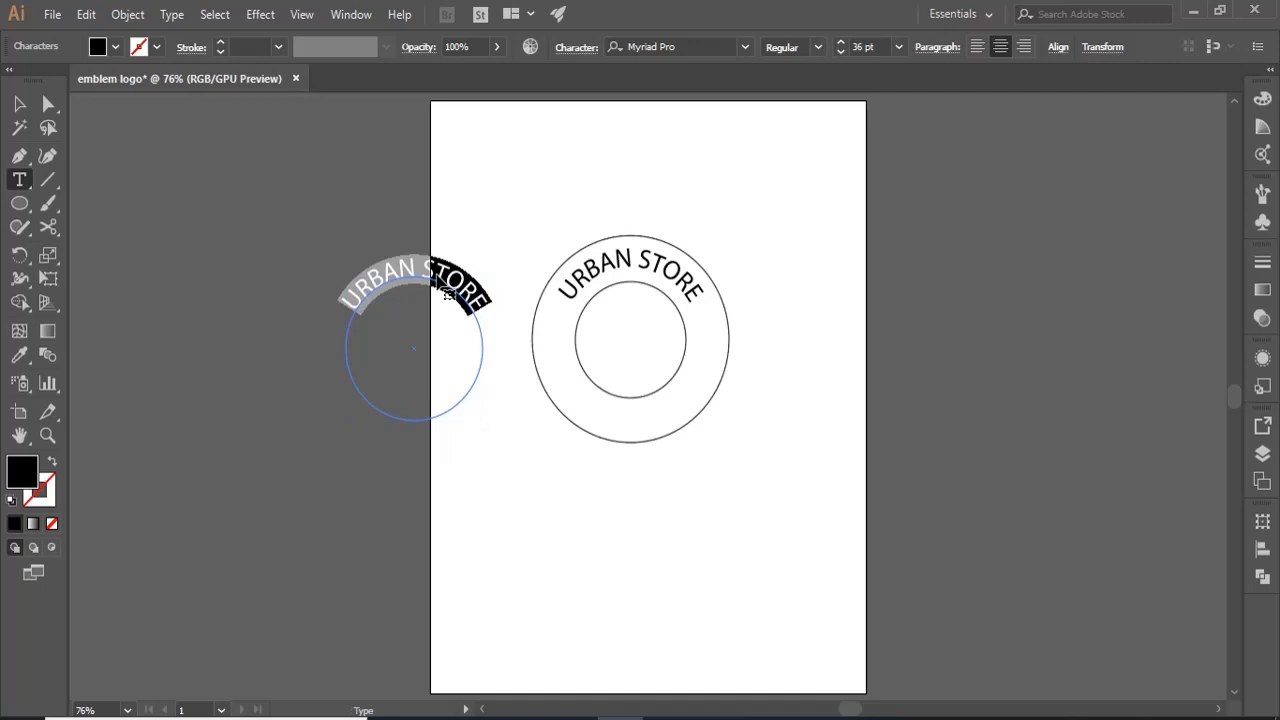
pyautogui.write('HEALTH')
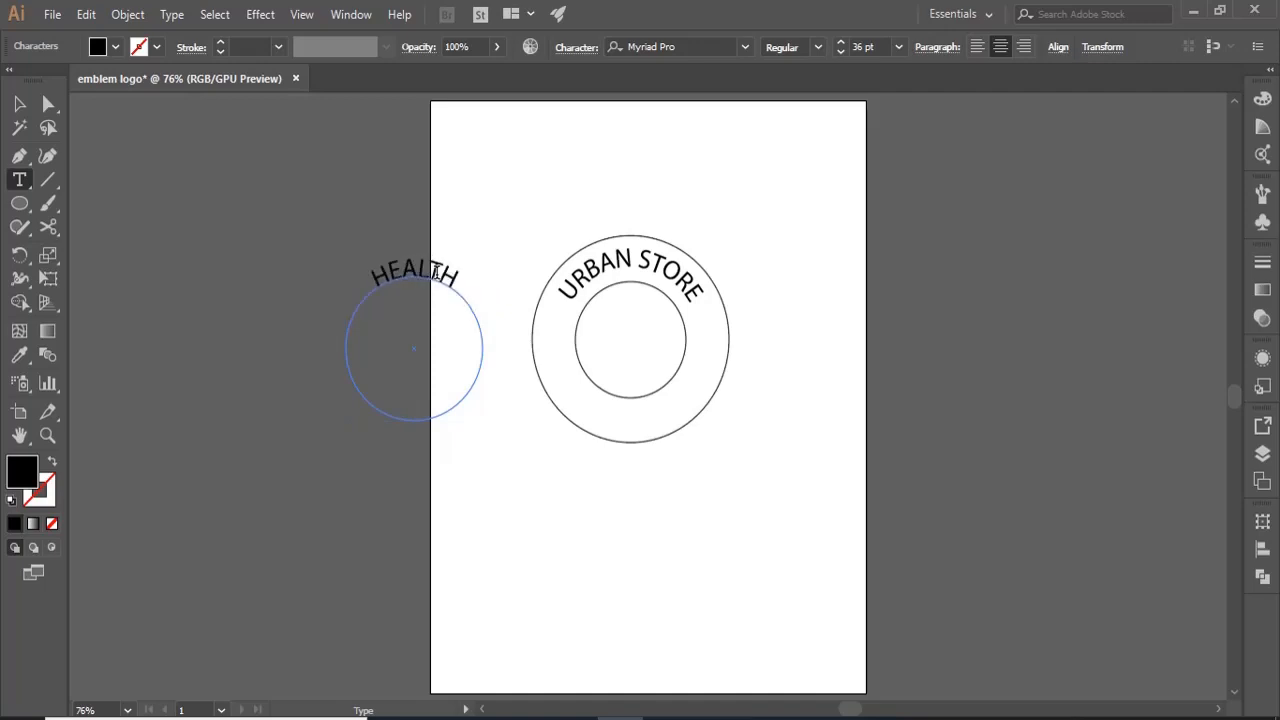
pyautogui.write('Y FOOD')
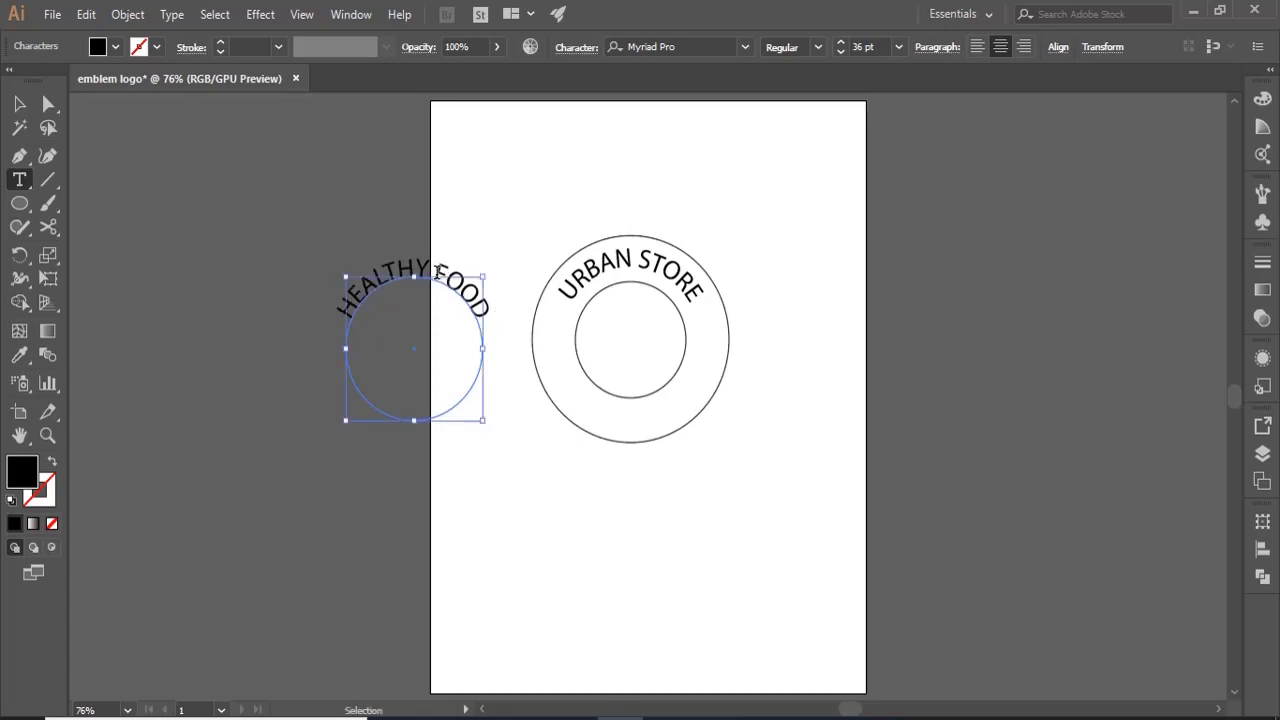
# - Flip the "HEALTHY FOOD" text on its path and set its path alignment to Ascender
pyautogui.hotkey('ctrl', 'a')
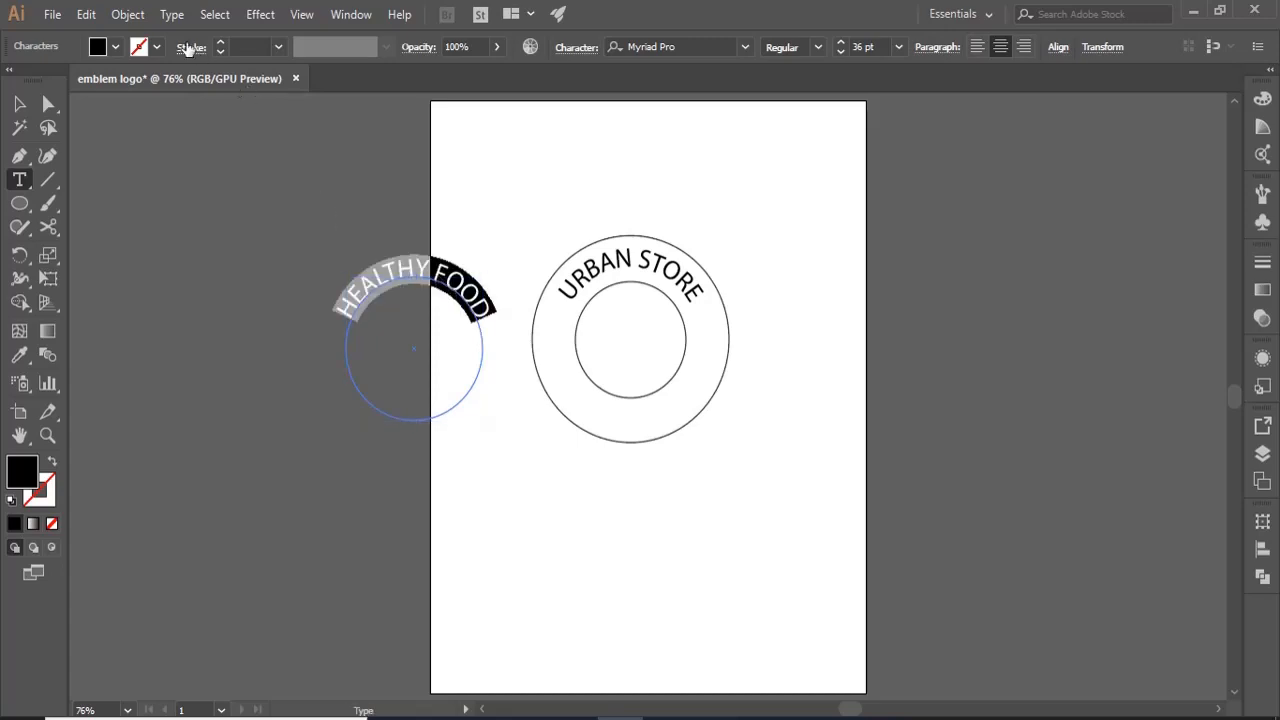
pyautogui.click(178, 14)
pyautogui.moveTo(393, 209)
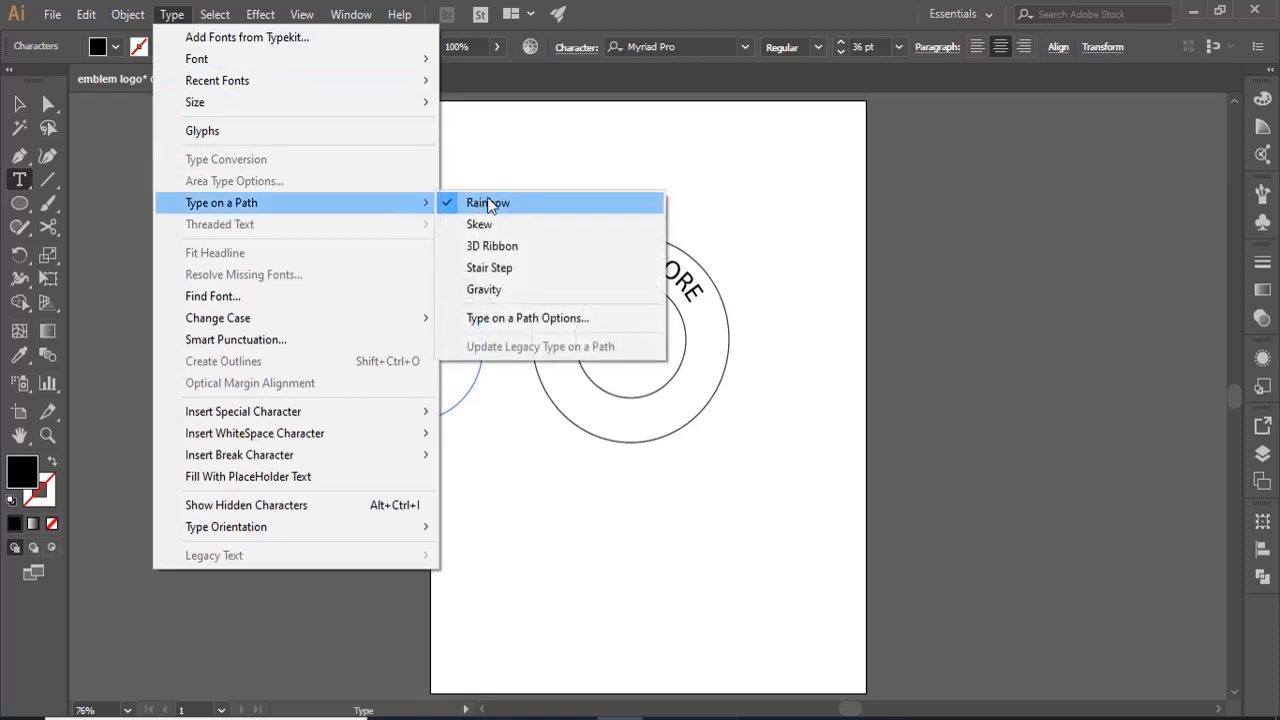
pyautogui.click(512, 319)
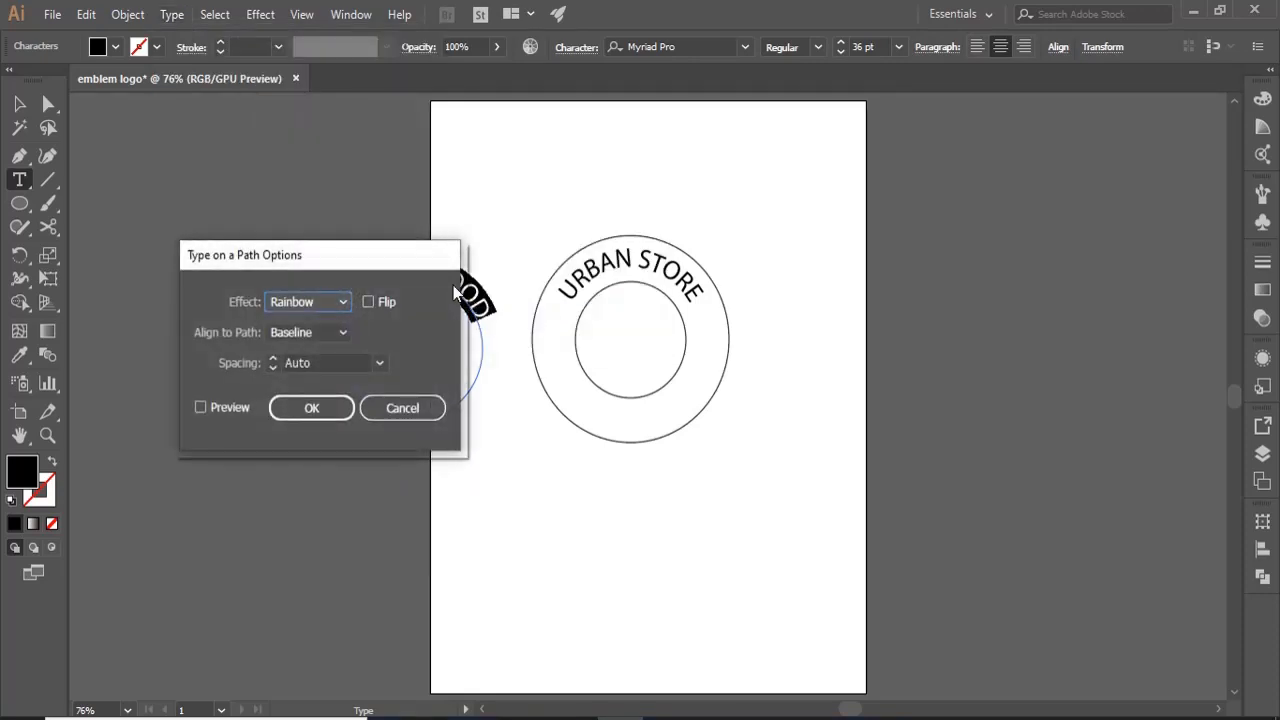
pyautogui.moveTo(428, 258)
pyautogui.mouseDown()
pyautogui.moveTo(405, 420)
pyautogui.moveTo(385, 430)
pyautogui.mouseUp()
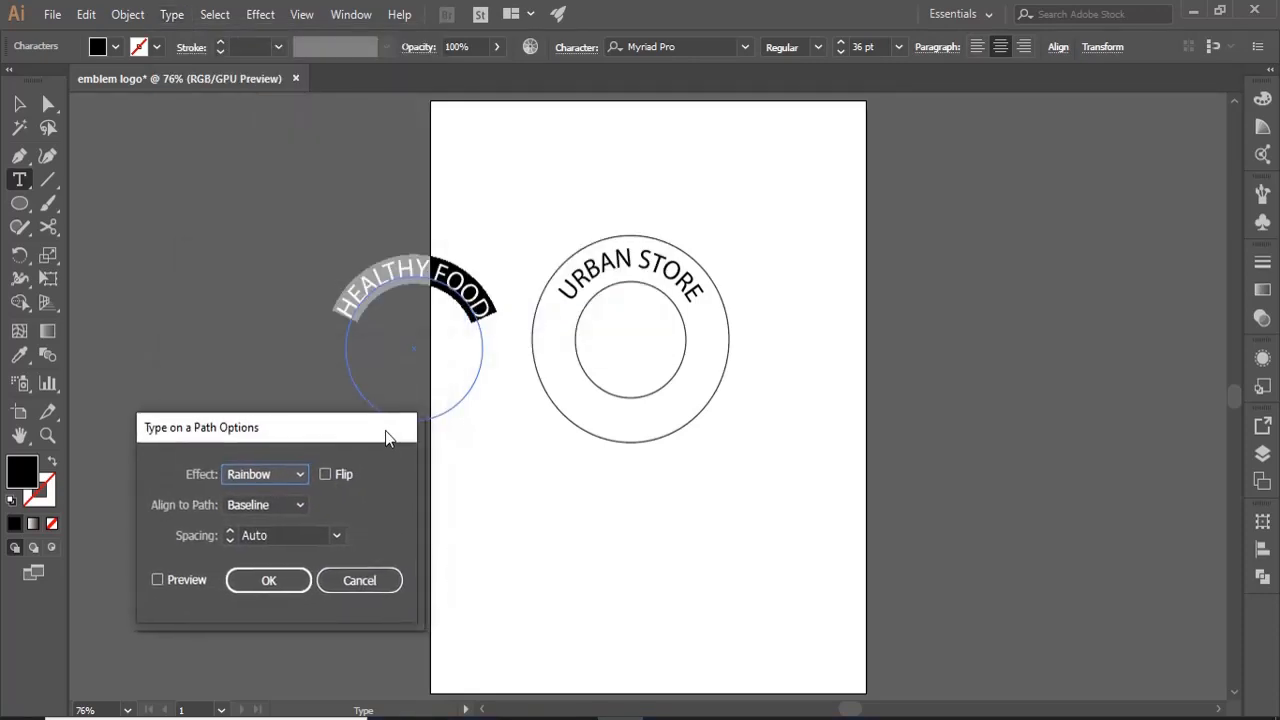
pyautogui.click(324, 476)
pyautogui.click(158, 581)
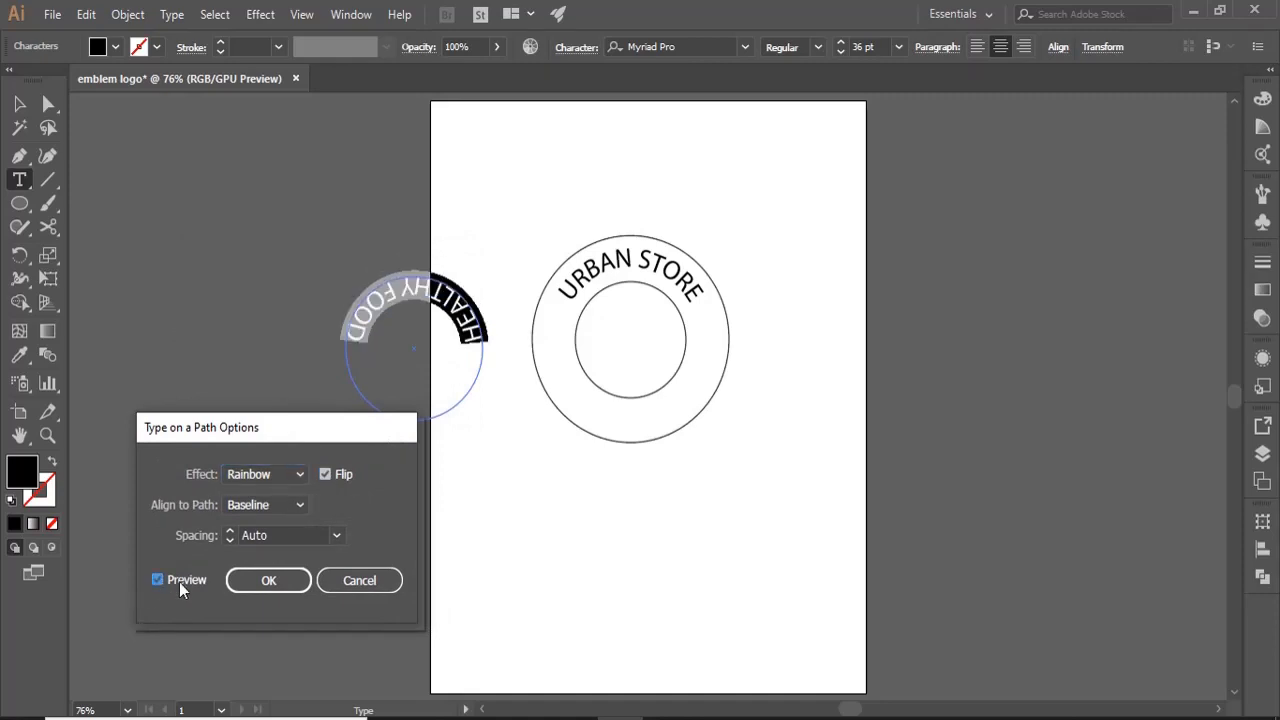
pyautogui.click(289, 506)
pyautogui.click(289, 528)
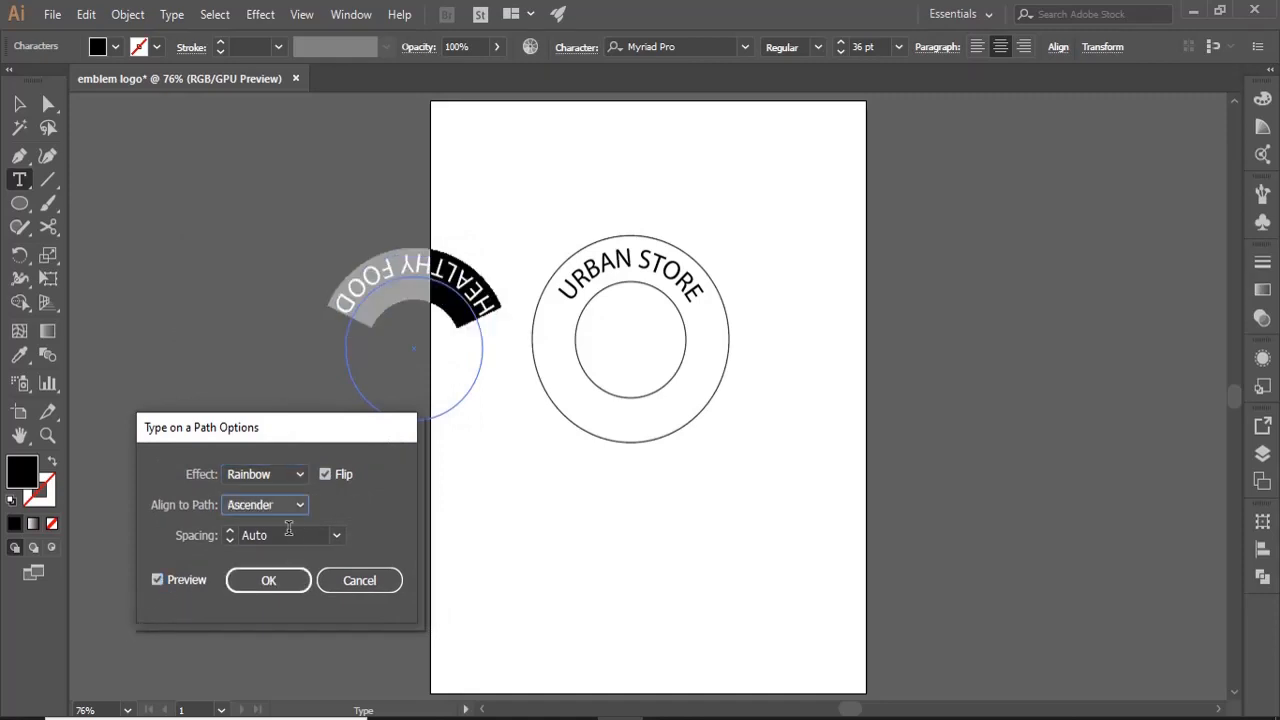
pyautogui.click(283, 589)
# - Rotate the "HEALTHY FOOD" path text half a turn and move it onto the emblem's centre, along the bottom of the ring
pyautogui.press('v')
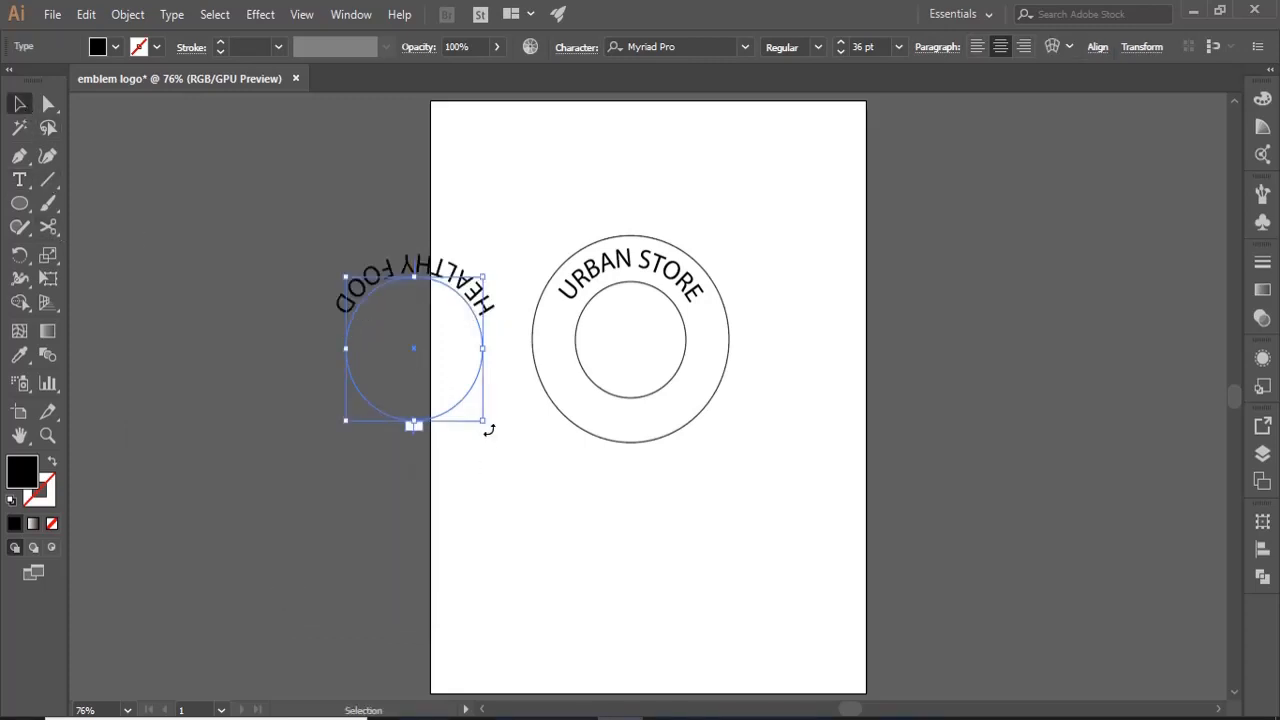
pyautogui.moveTo(485, 424)
pyautogui.mouseDown()
pyautogui.moveTo(517, 260)
pyautogui.moveTo(349, 186)
pyautogui.moveTo(318, 250)
pyautogui.mouseUp()
pyautogui.moveTo(420, 368)
pyautogui.mouseDown()
pyautogui.moveTo(417, 354)
pyautogui.moveTo(630, 343)
pyautogui.mouseUp()
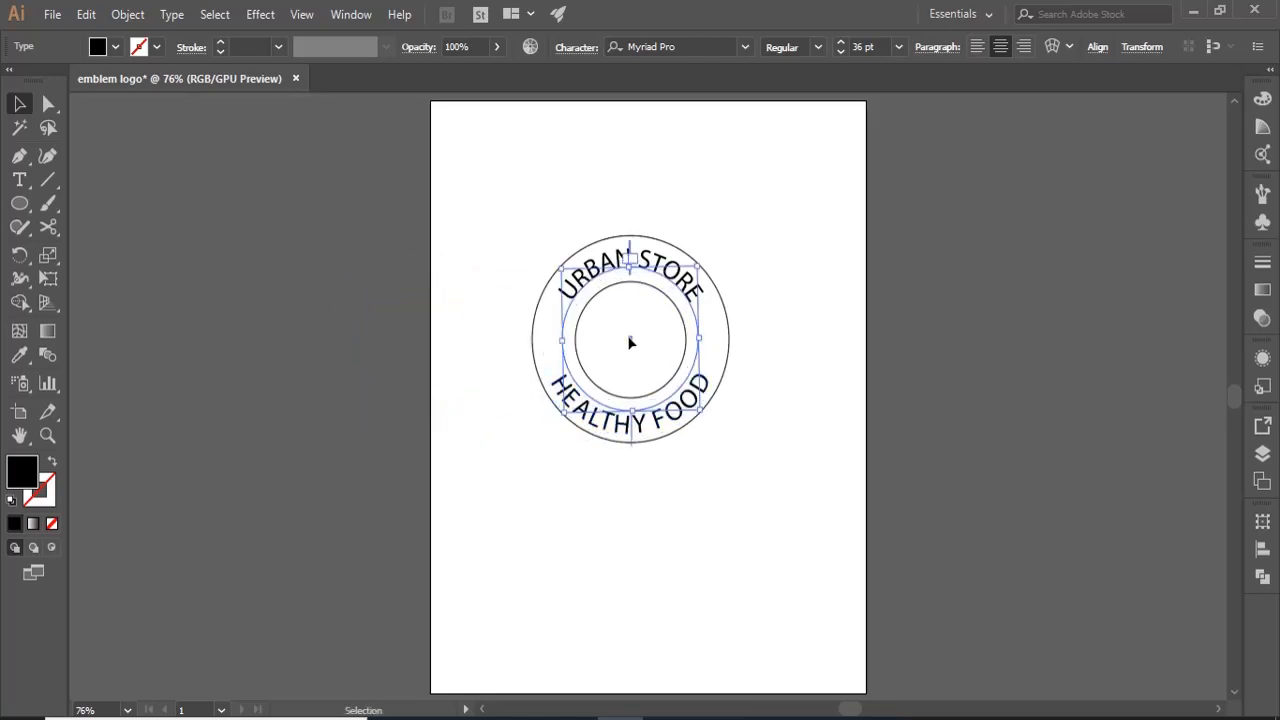
pyautogui.click(548, 516)
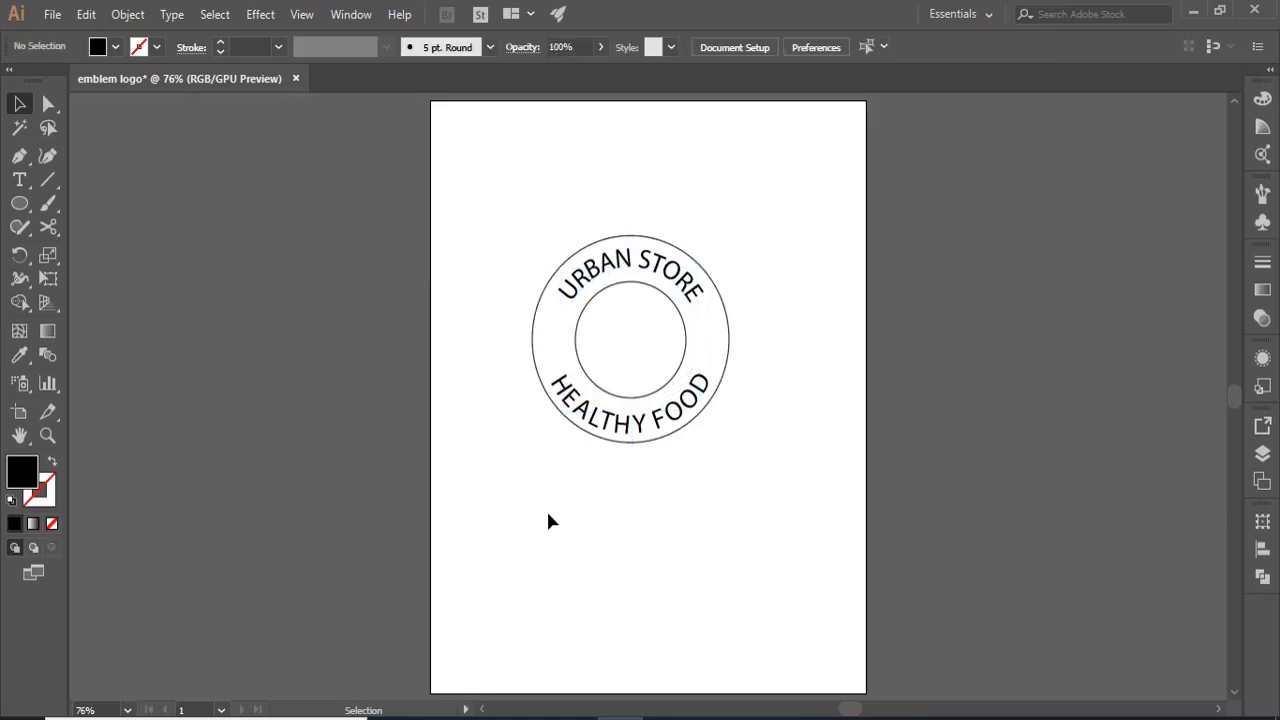
# - Set the path alignment of the "URBAN STORE" text to Descender
pyautogui.click(645, 427)
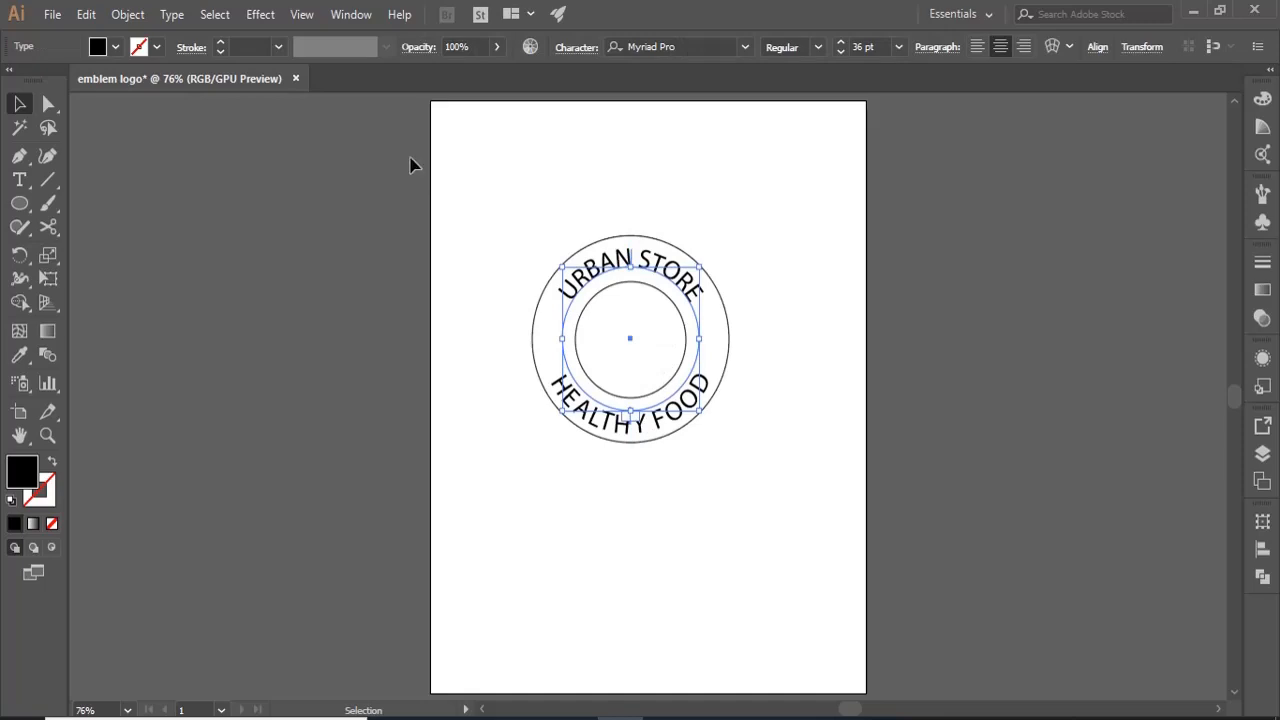
pyautogui.click(172, 14)
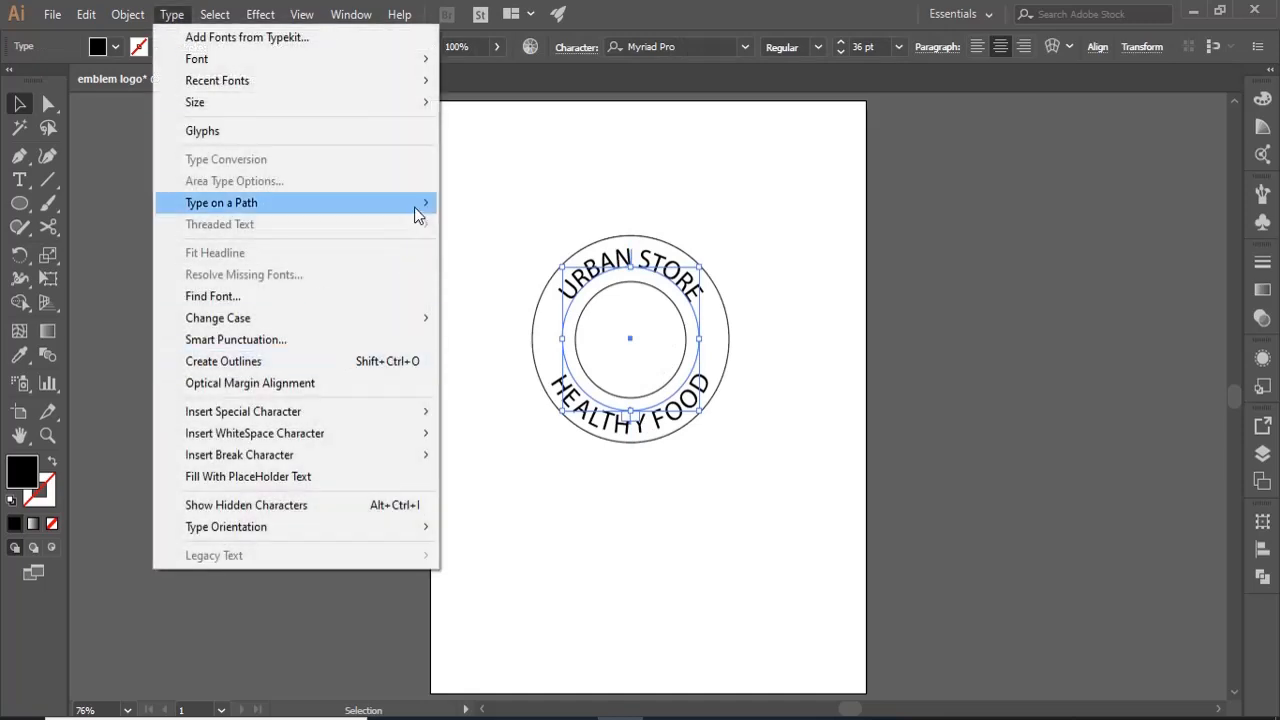
pyautogui.moveTo(414, 207)
pyautogui.click(505, 318)
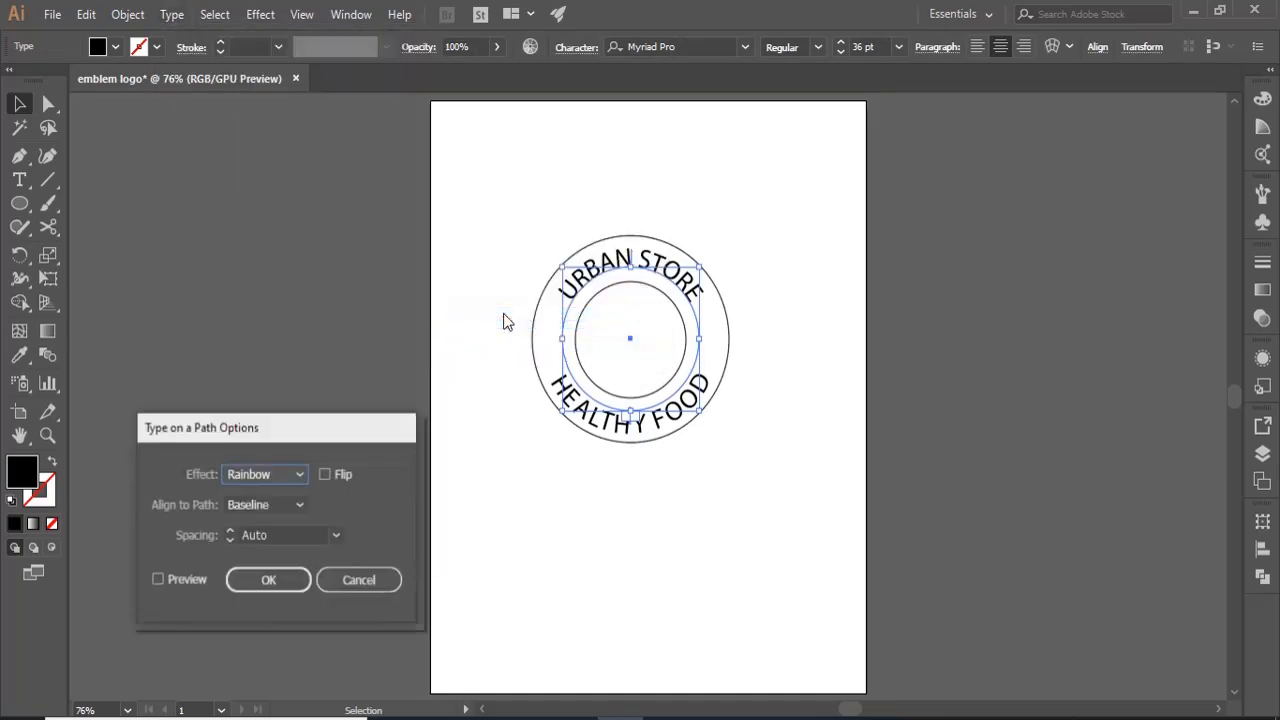
pyautogui.click(157, 579)
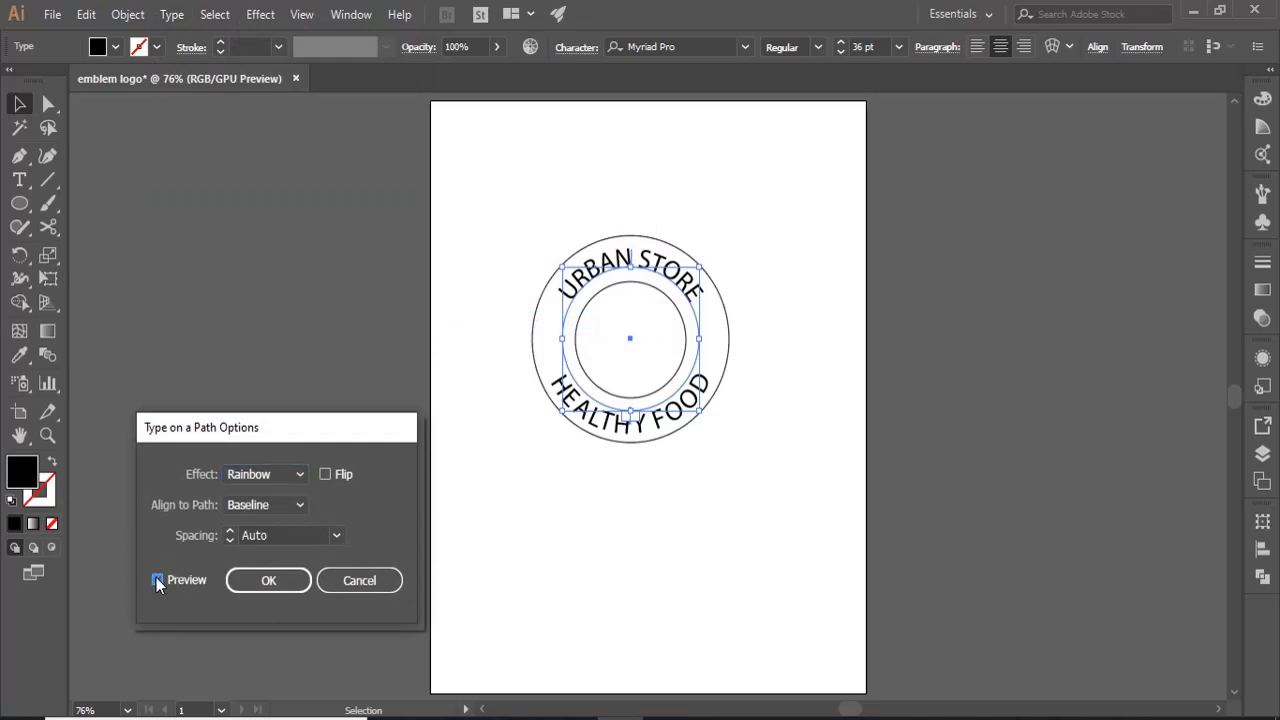
pyautogui.click(298, 506)
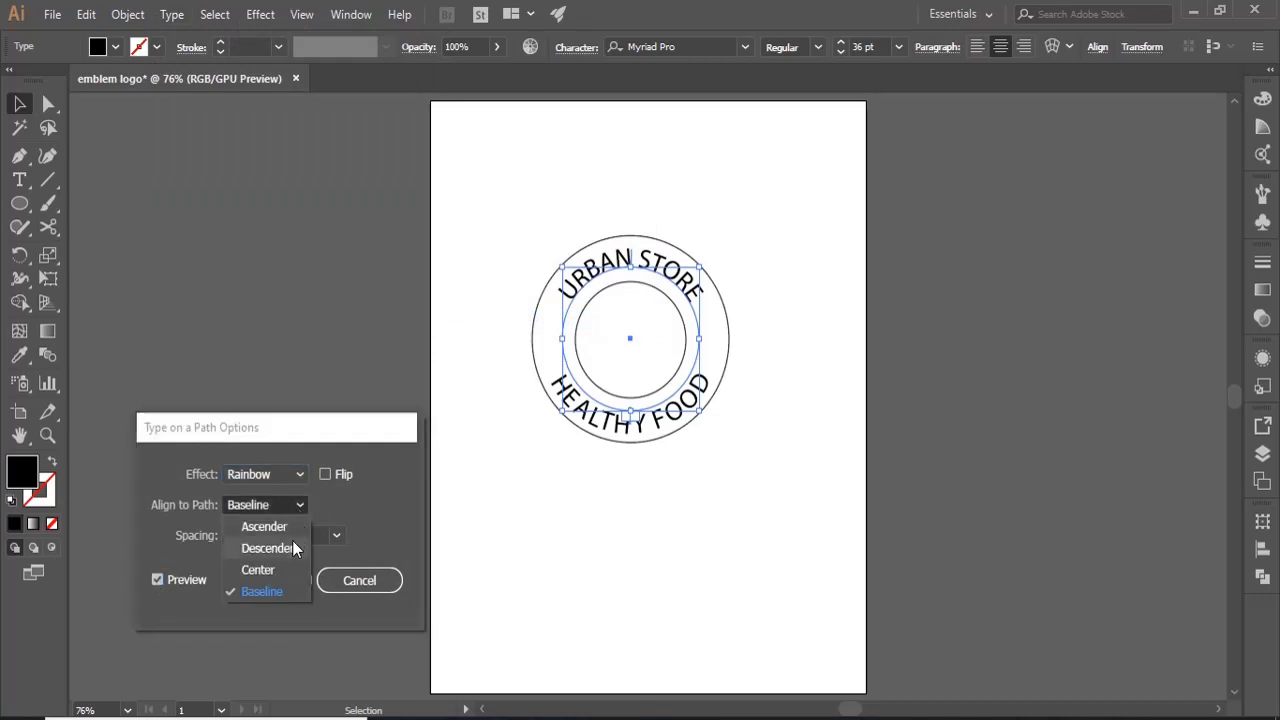
pyautogui.click(281, 549)
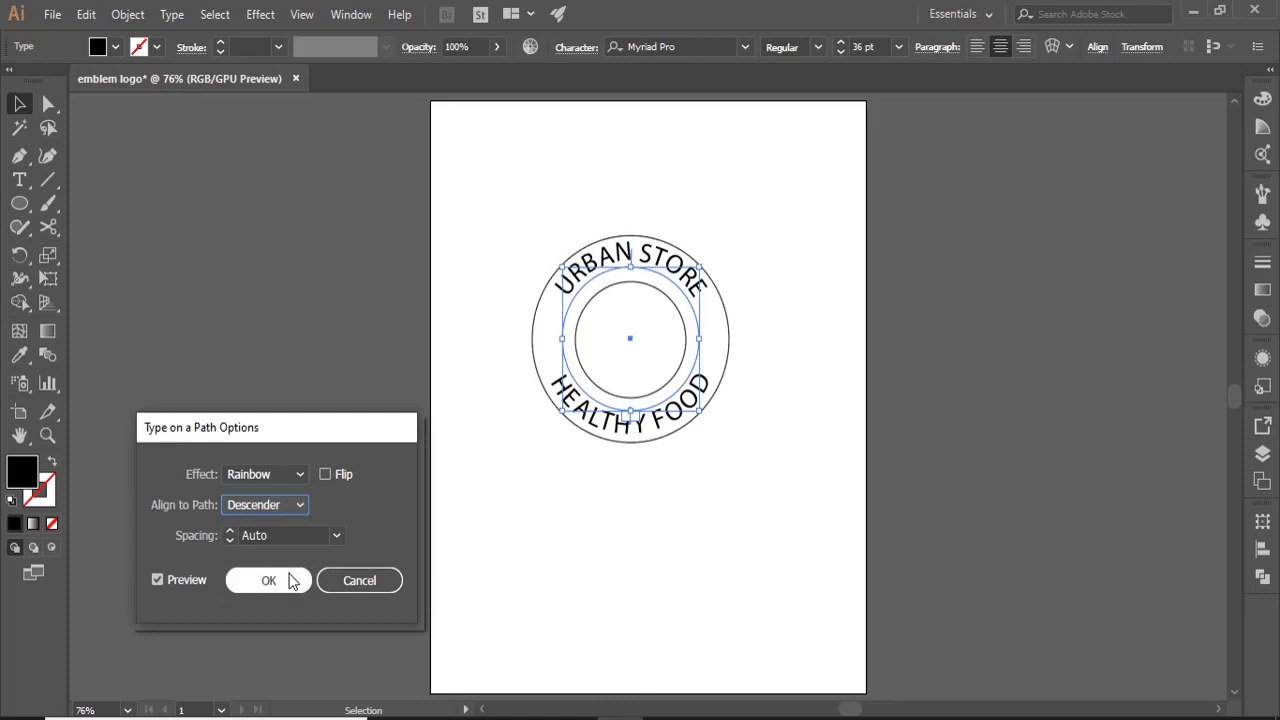
pyautogui.click(289, 580)
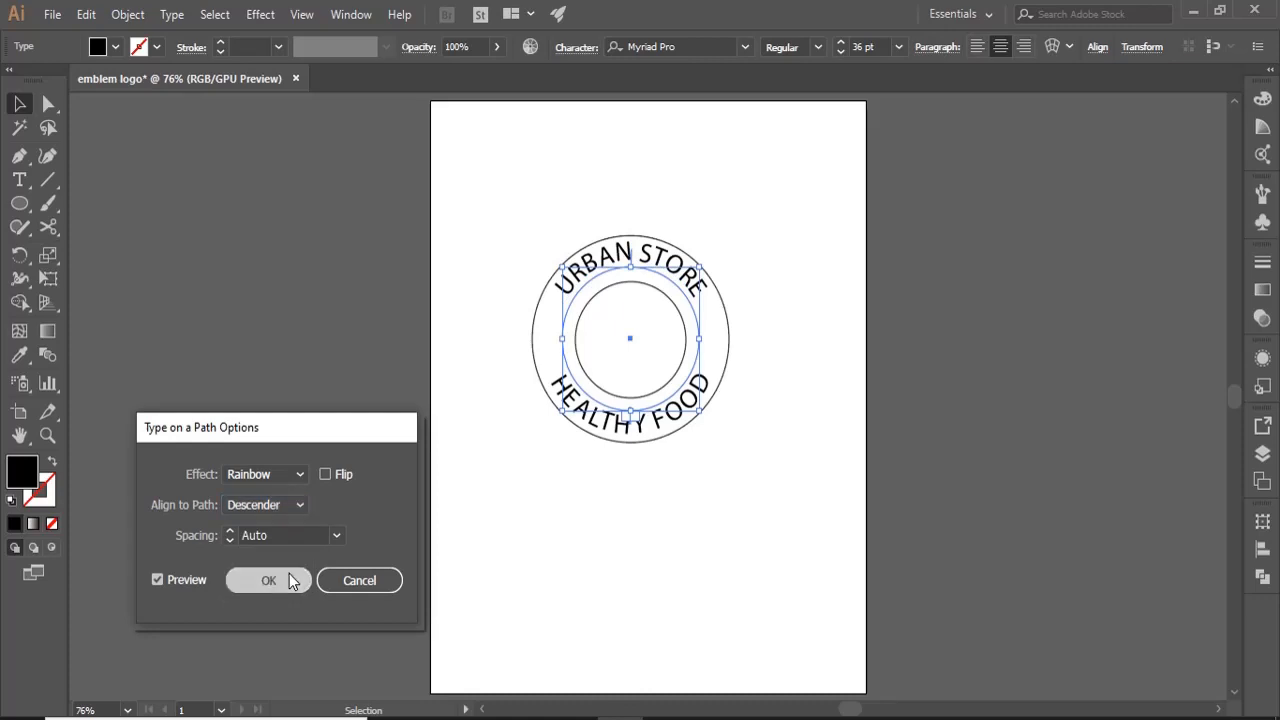
# - Enlarge the inner circle around its centre until it nearly reaches the lettering
pyautogui.click(657, 398)
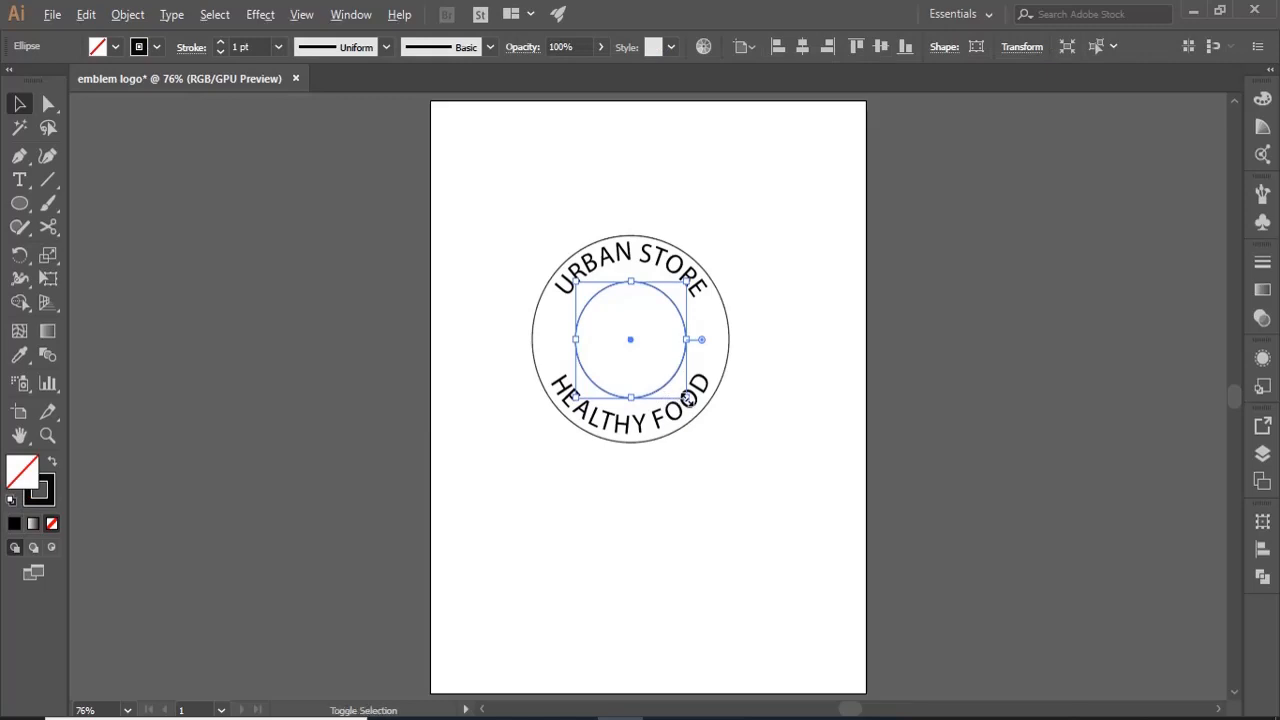
pyautogui.moveTo(688, 399); pyautogui.dragTo(703, 409)
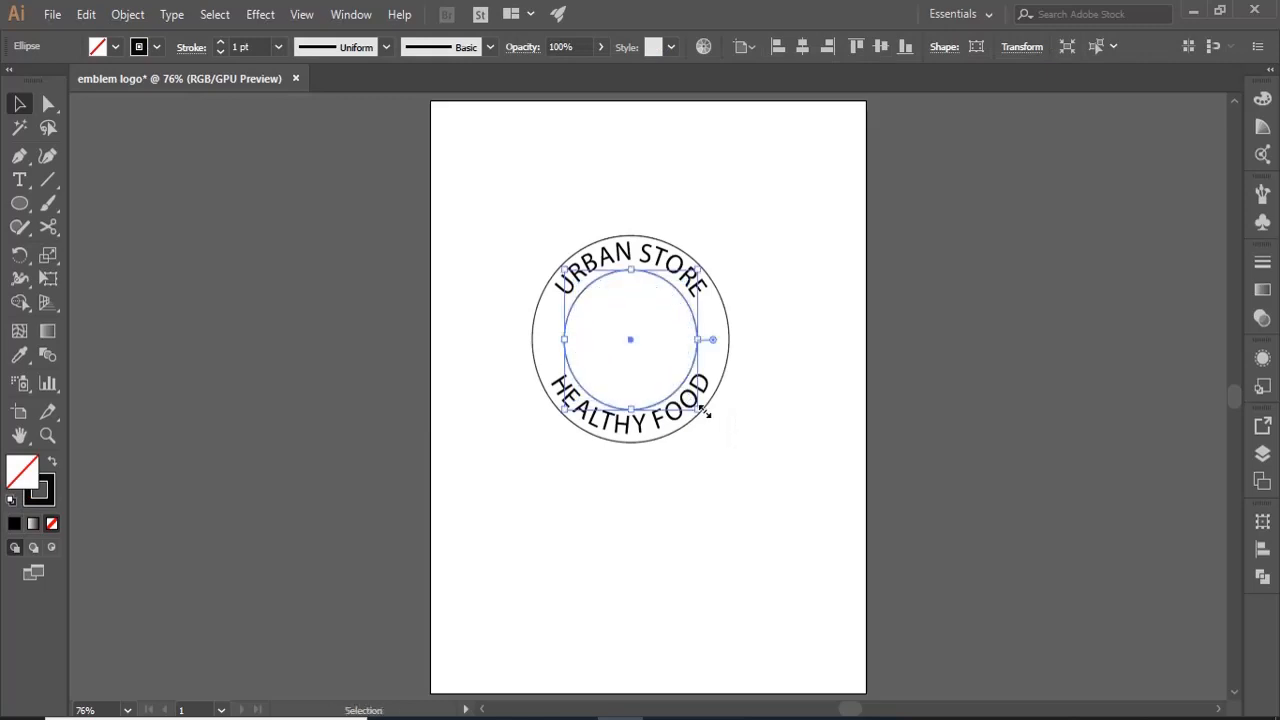
pyautogui.click(728, 480)
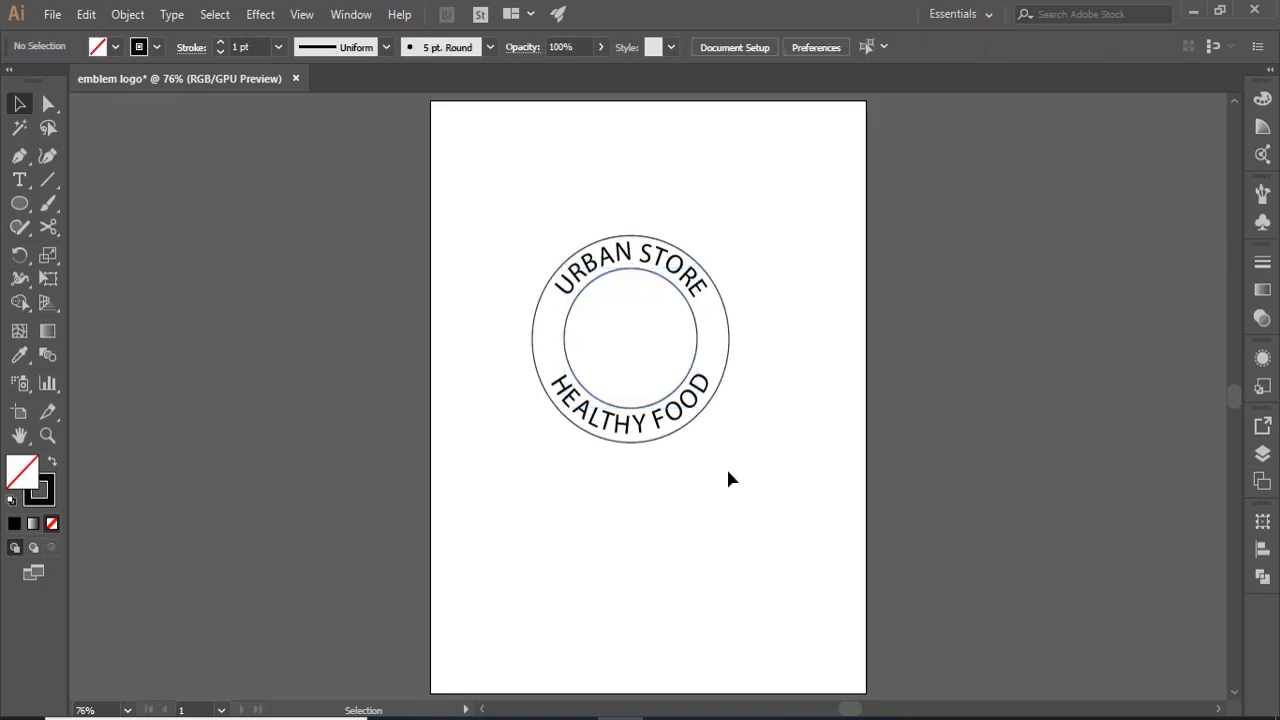
# - Enlarge the outer circle slightly and shrink the inner circle slightly, both around their centre, to leave more room around the lettering
pyautogui.click(726, 365)
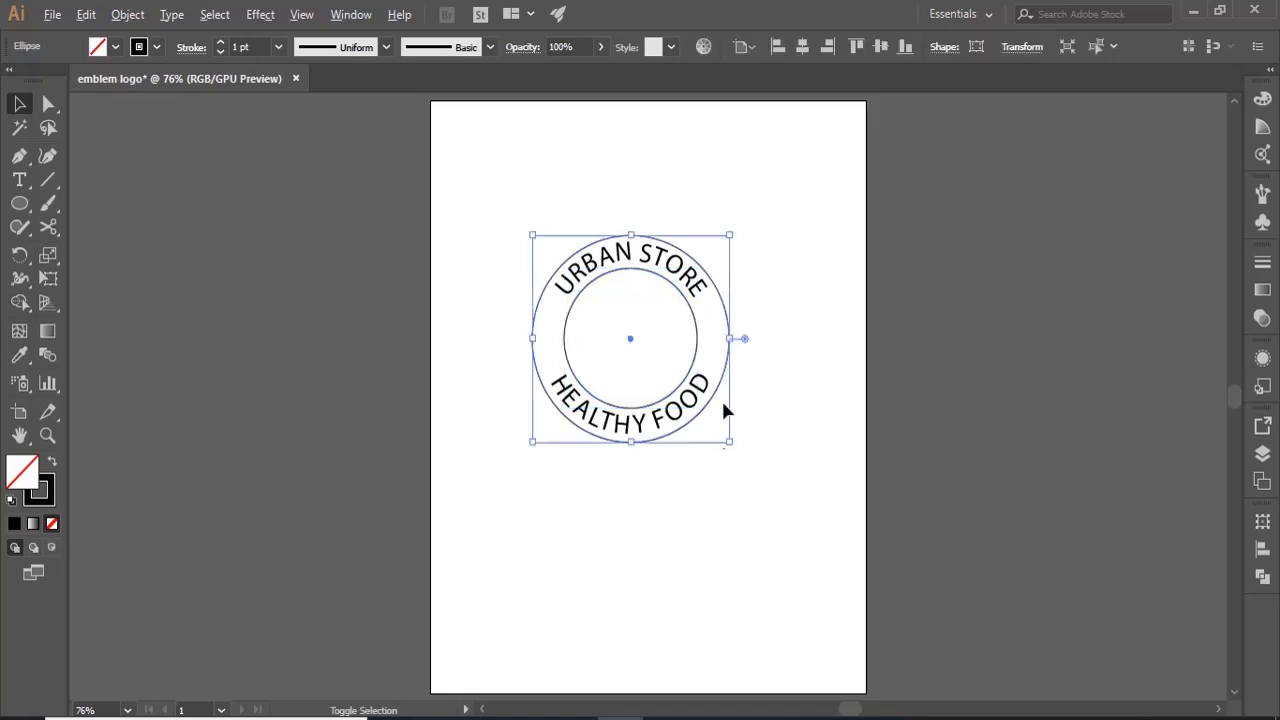
pyautogui.moveTo(729, 441); pyautogui.dragTo(737, 448)
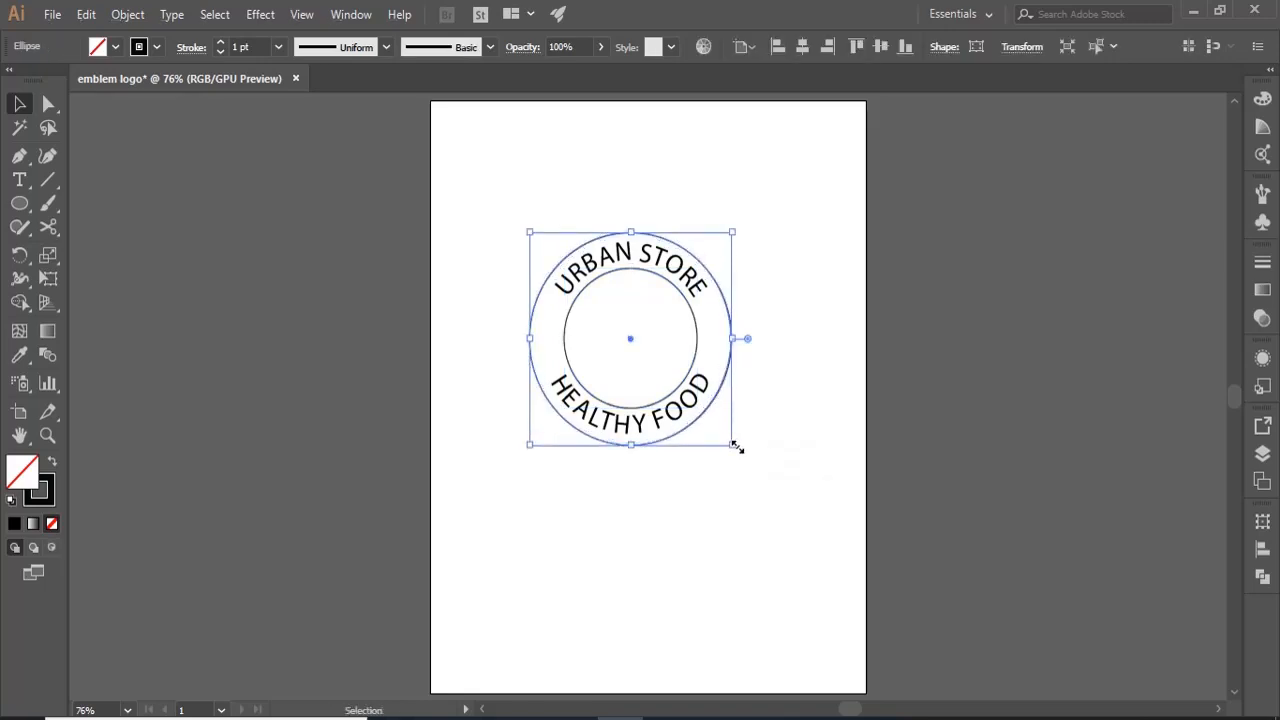
pyautogui.click(734, 490)
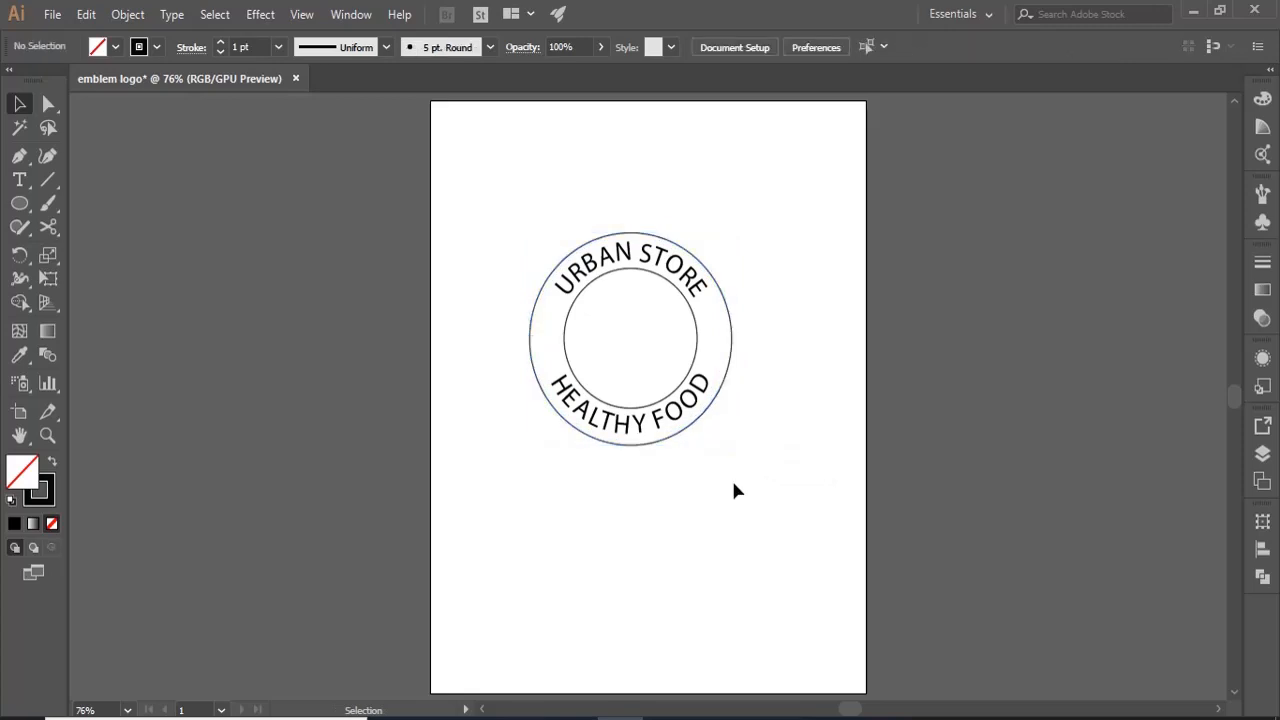
pyautogui.click(692, 363)
pyautogui.moveTo(697, 404); pyautogui.dragTo(692, 399)
pyautogui.click(778, 517)
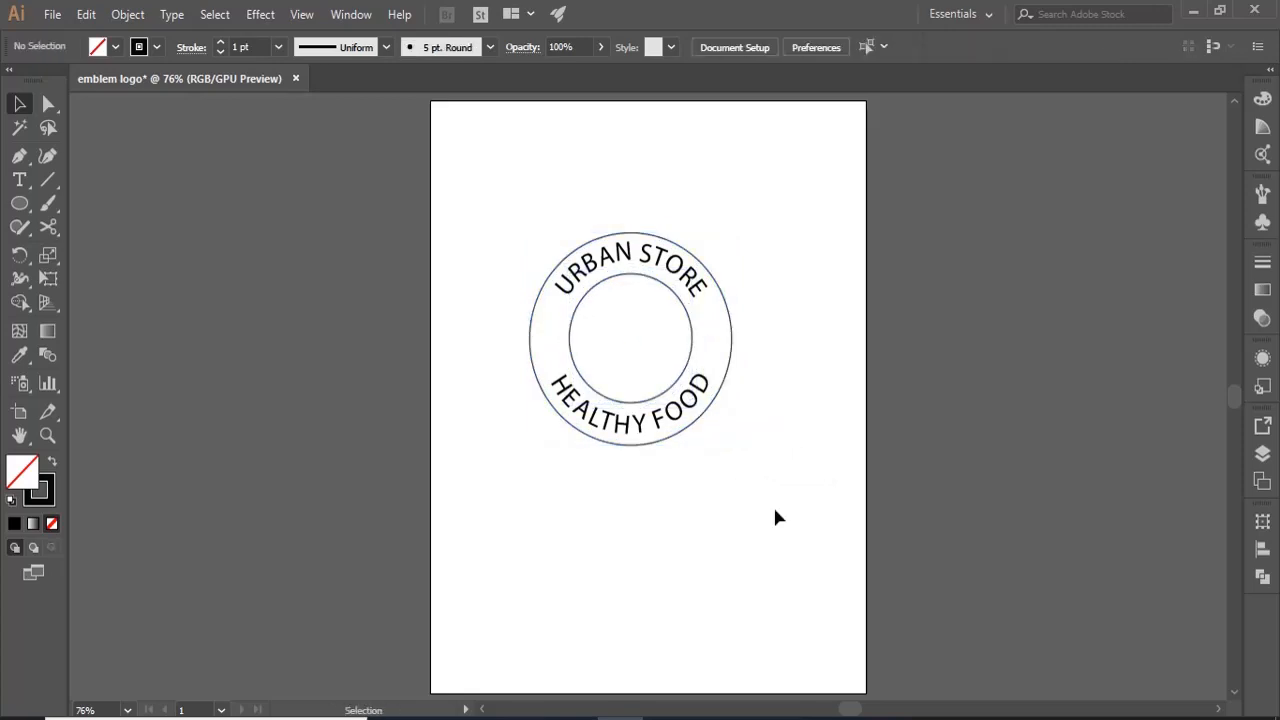
# - Scale the "URBAN STORE" and "HEALTHY FOOD" path texts down together around their centre to about 34.4 pt type
pyautogui.click(684, 274)
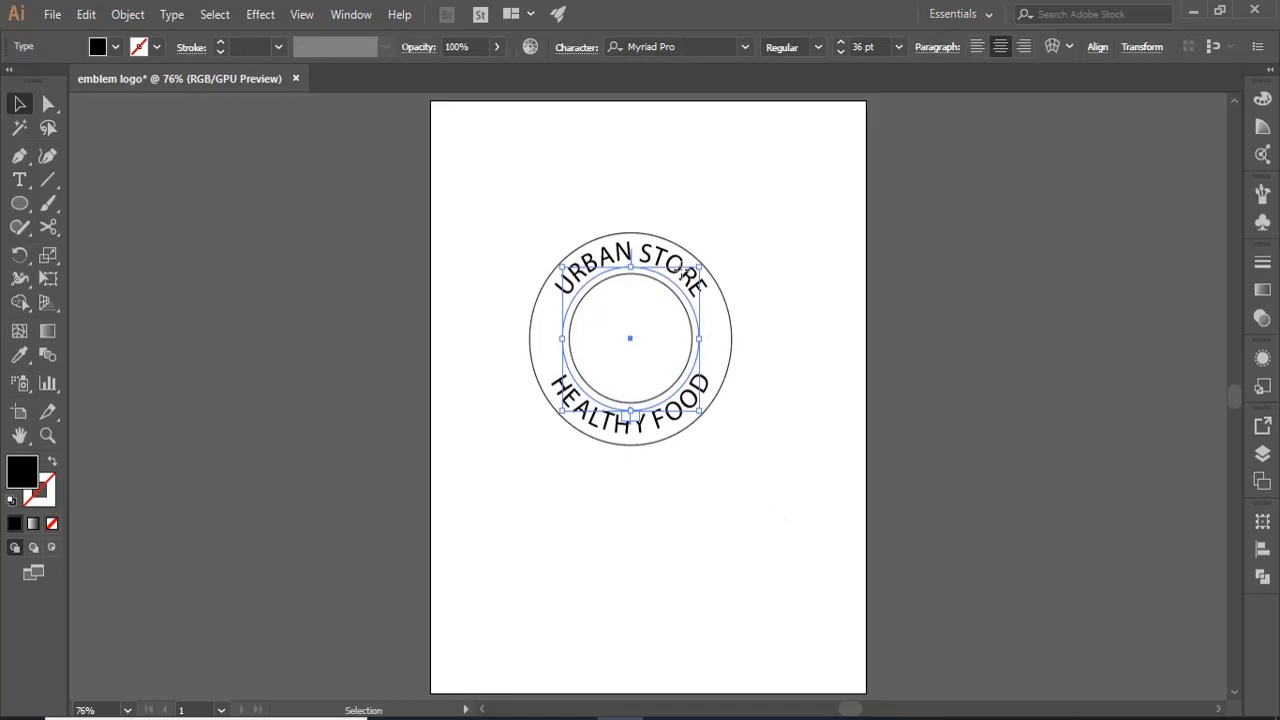
pyautogui.keyDown('shift'); pyautogui.click(675, 425); pyautogui.keyUp('shift')
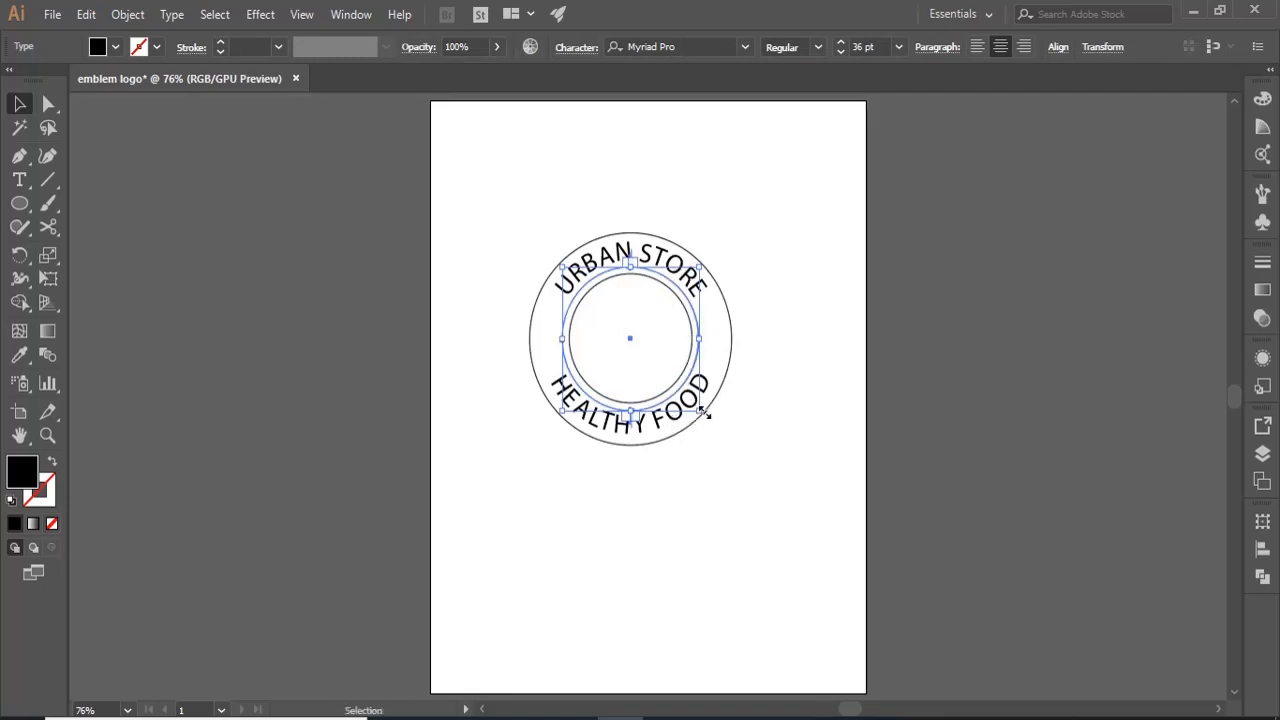
pyautogui.moveTo(703, 412); pyautogui.dragTo(703, 410)
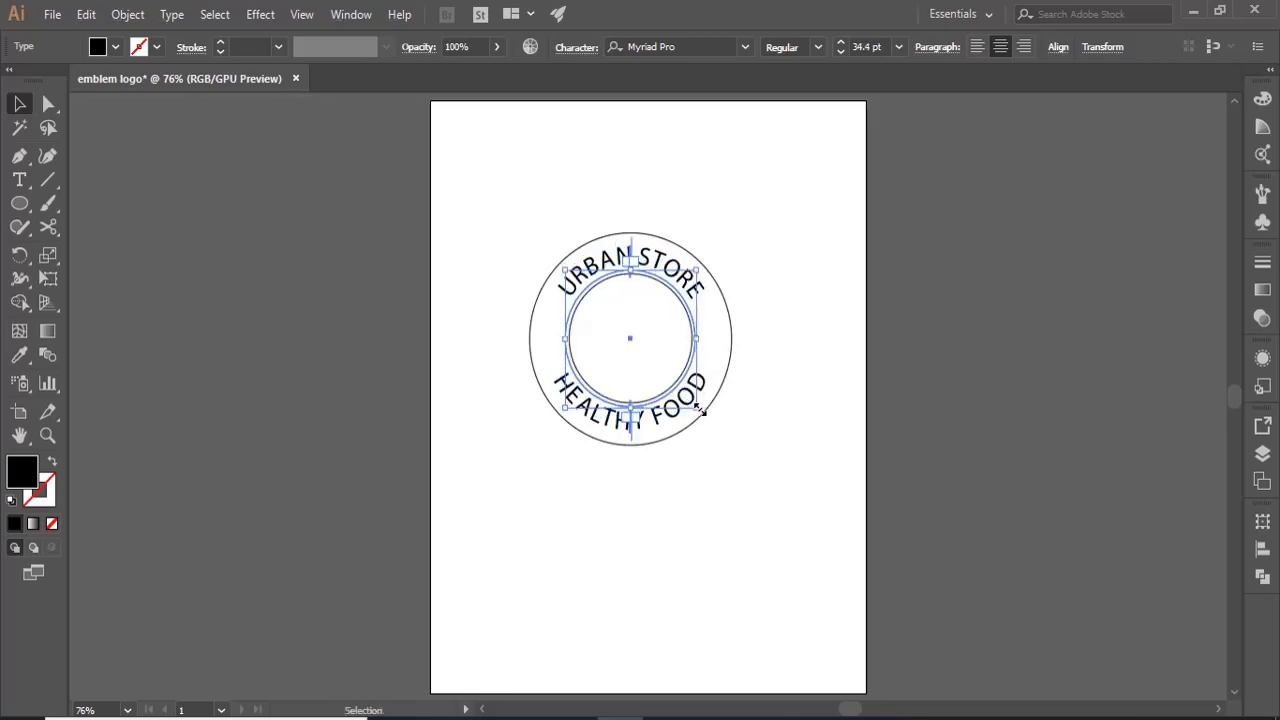
pyautogui.click(744, 500)
# - Draw a third circle from the emblem's centre, running through the lettering, with a black outline and no fill
pyautogui.click(19, 203)
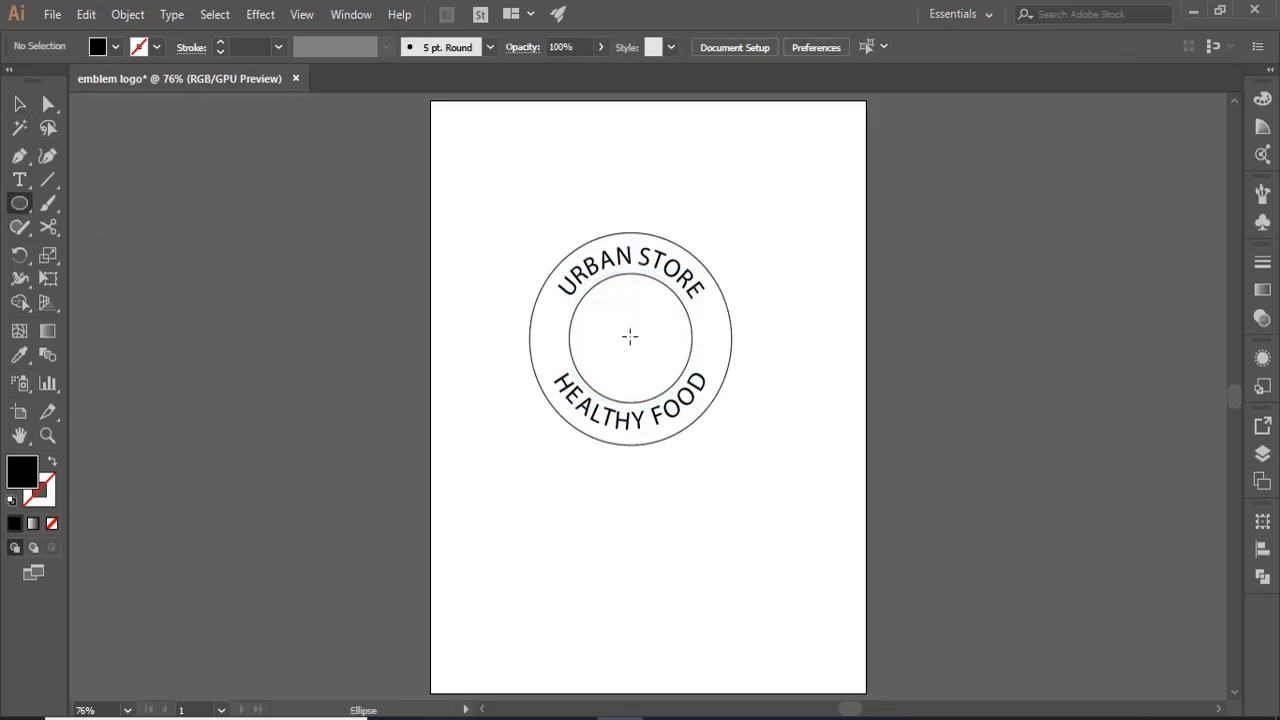
pyautogui.moveTo(630, 336); pyautogui.dragTo(711, 426)
pyautogui.click(50, 464)
pyautogui.press('v')
pyautogui.click(534, 490)
# - Show the rulers and place two horizontal guides, one just below "URBAN STORE" and one just above "HEALTHY FOOD"
pyautogui.press('c')
pyautogui.click(296, 21)
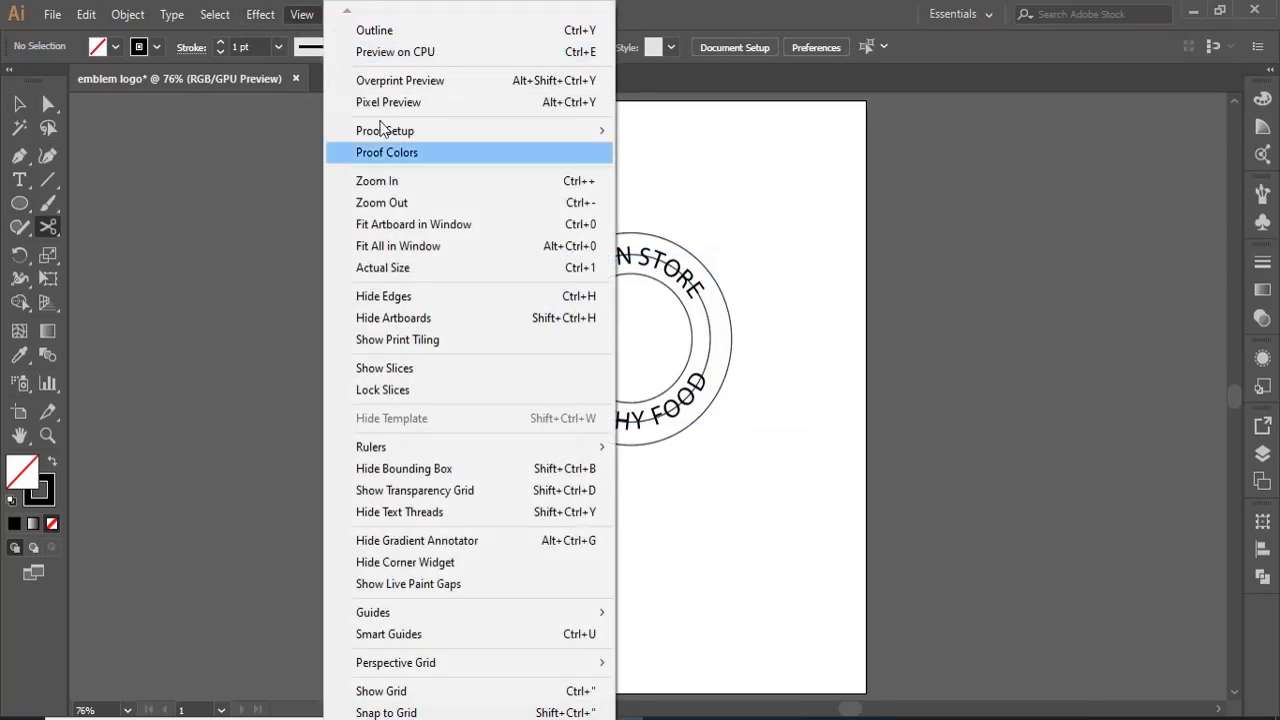
pyautogui.moveTo(465, 450)
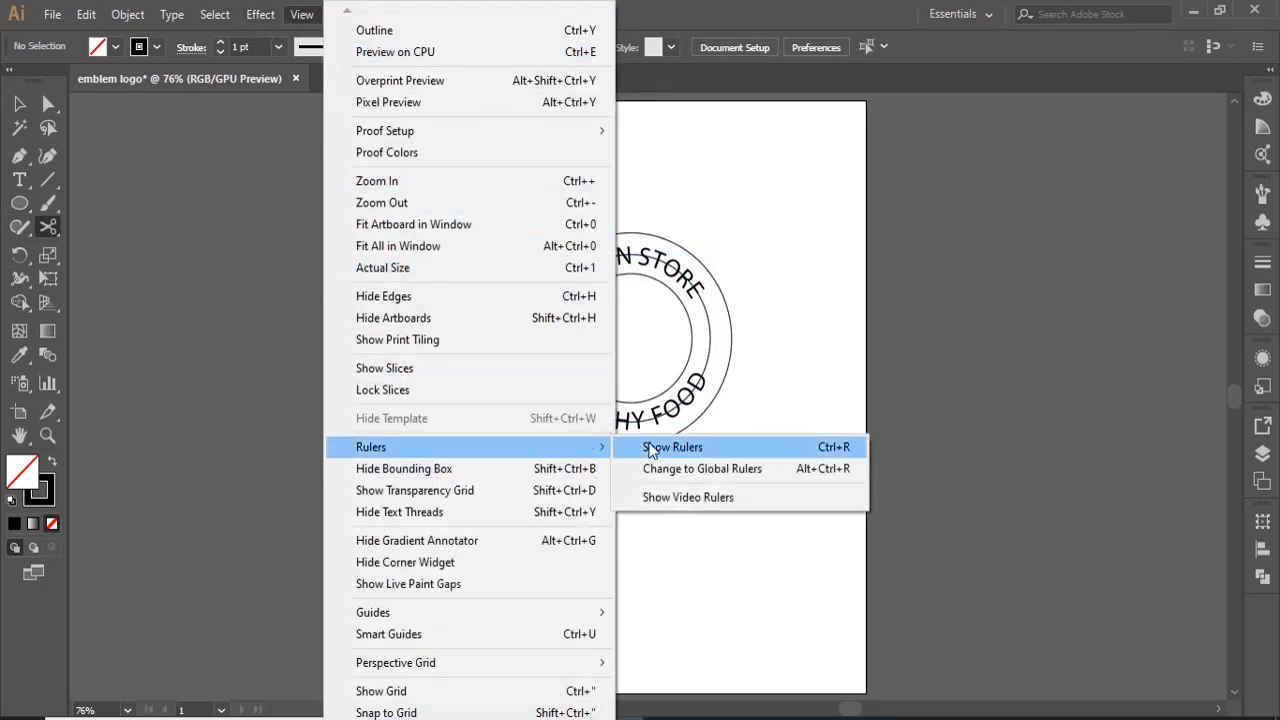
pyautogui.click(665, 447)
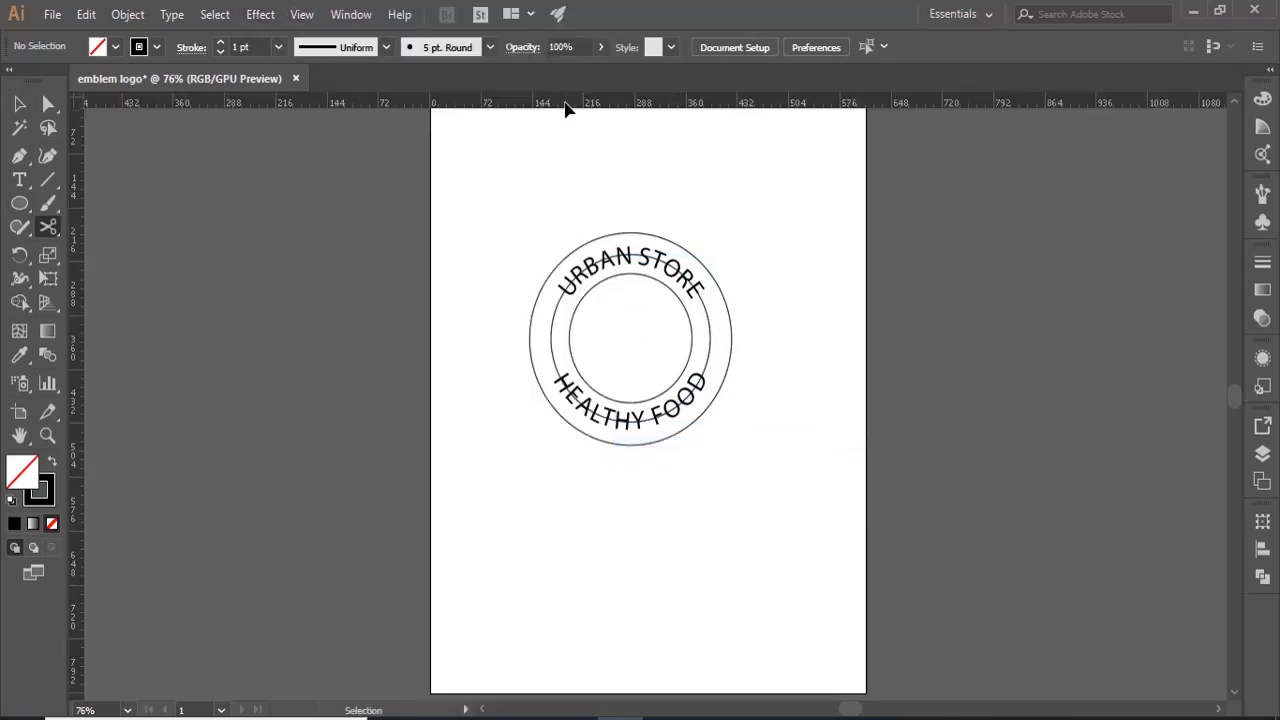
pyautogui.moveTo(563, 106); pyautogui.dragTo(587, 302)
pyautogui.moveTo(573, 105); pyautogui.dragTo(598, 368)
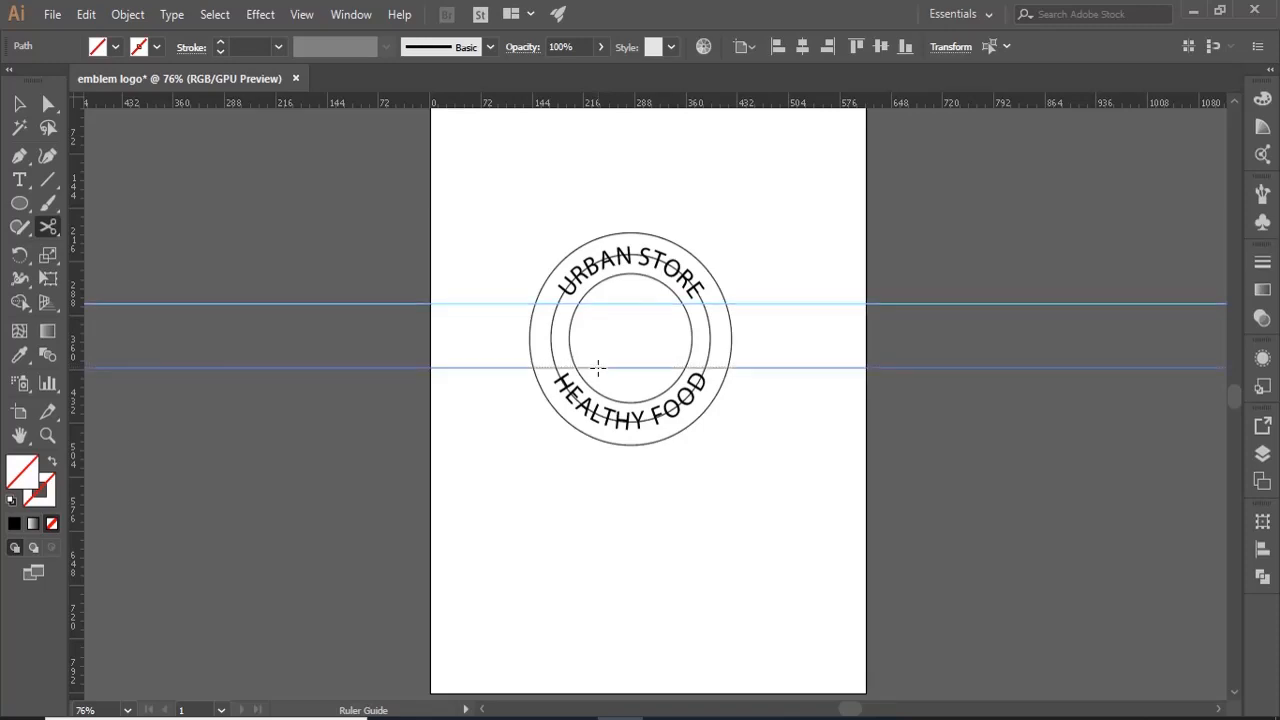
# - Cut the middle circle with the Scissors tool at the four points where it crosses the two guides
pyautogui.press('v')
pyautogui.click(551, 340)
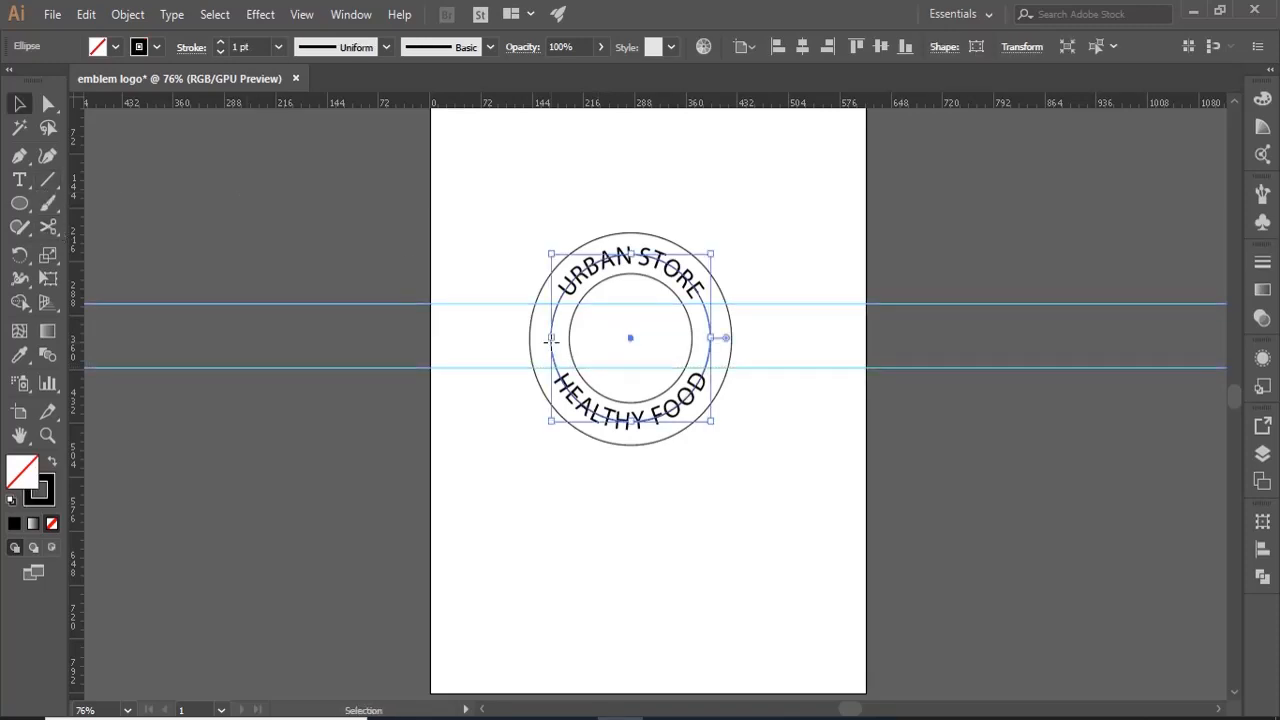
pyautogui.click(48, 227)
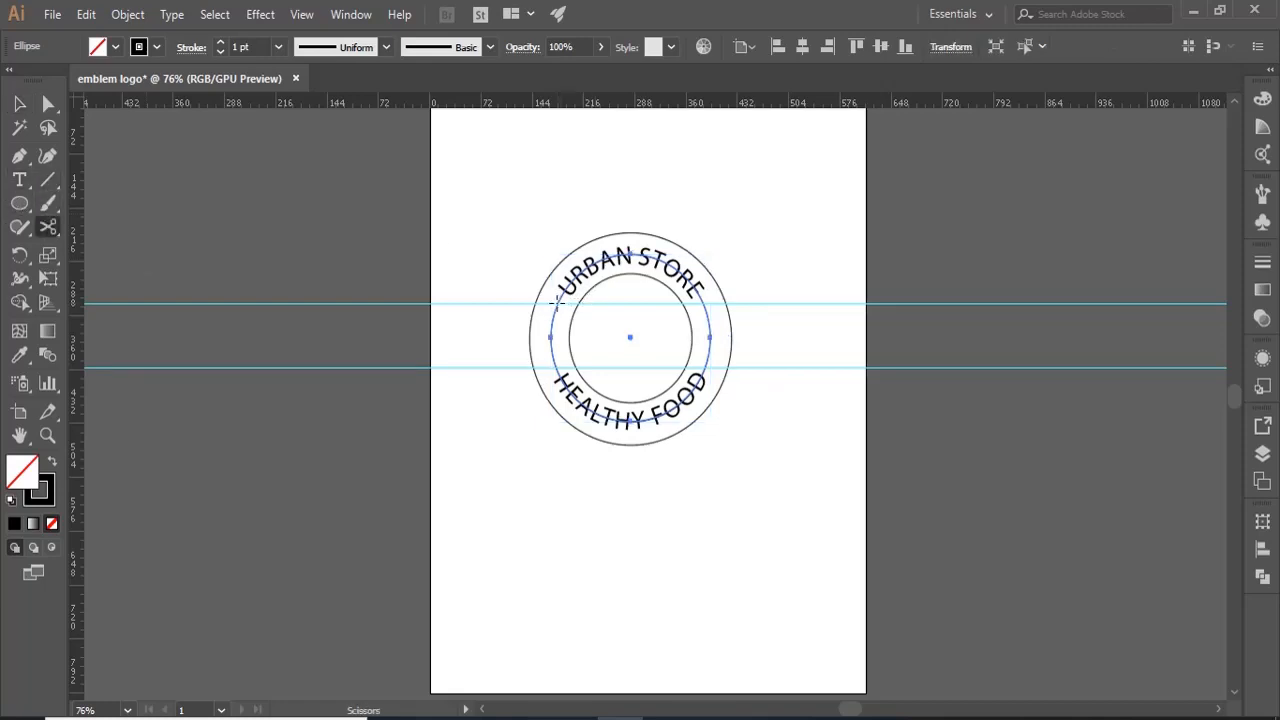
pyautogui.click(558, 302)
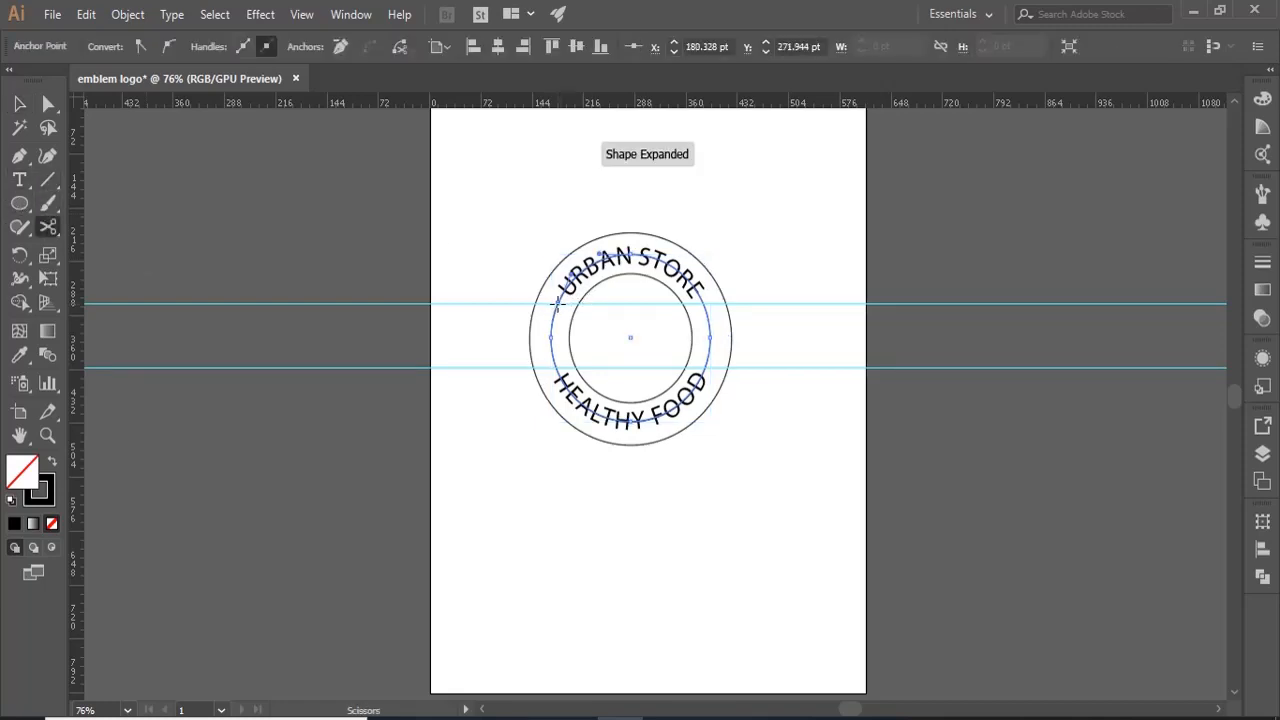
pyautogui.click(557, 368)
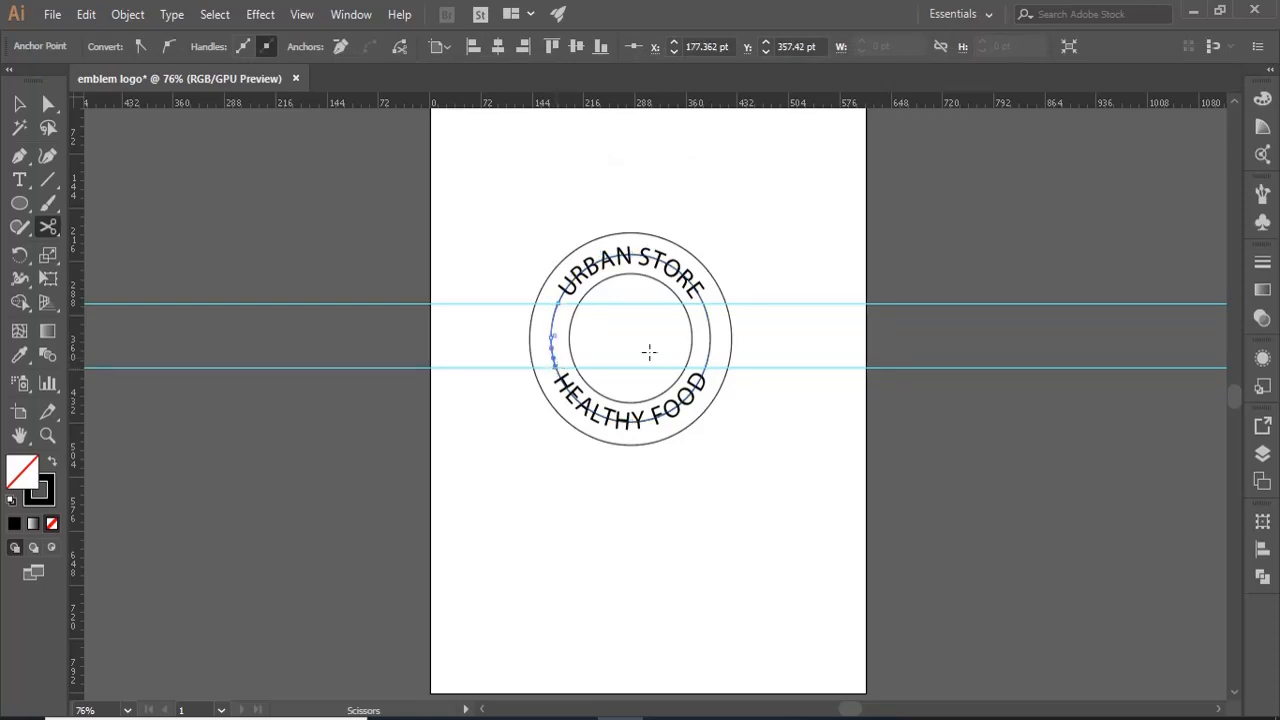
pyautogui.click(706, 302)
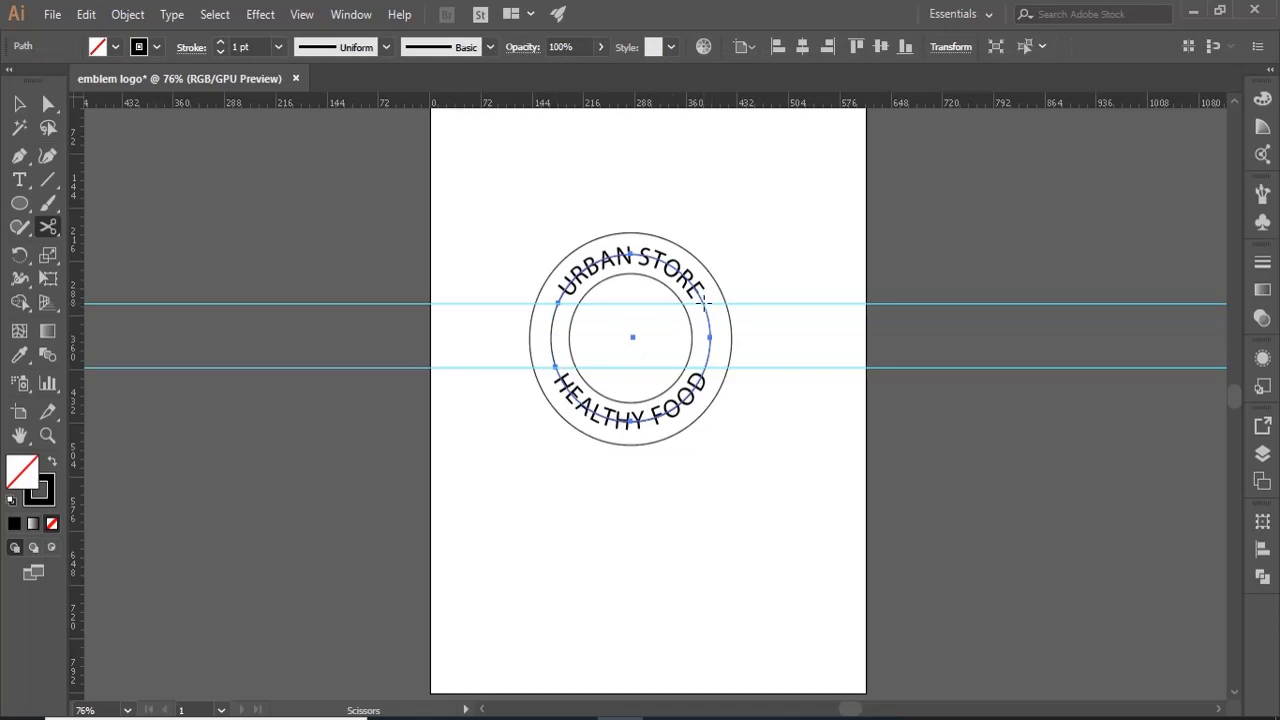
pyautogui.click(703, 302)
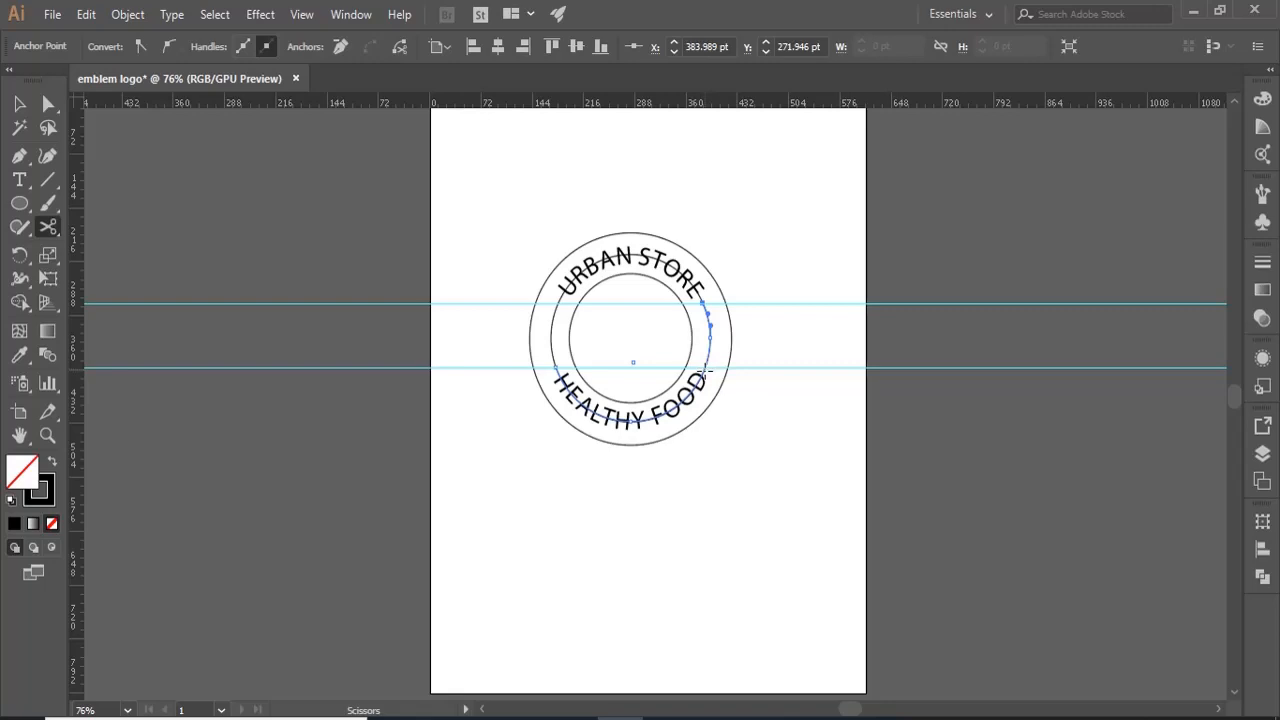
pyautogui.click(703, 368)
# - Delete the upper and lower arcs of the cut circle that run behind the two texts
pyautogui.click(19, 103)
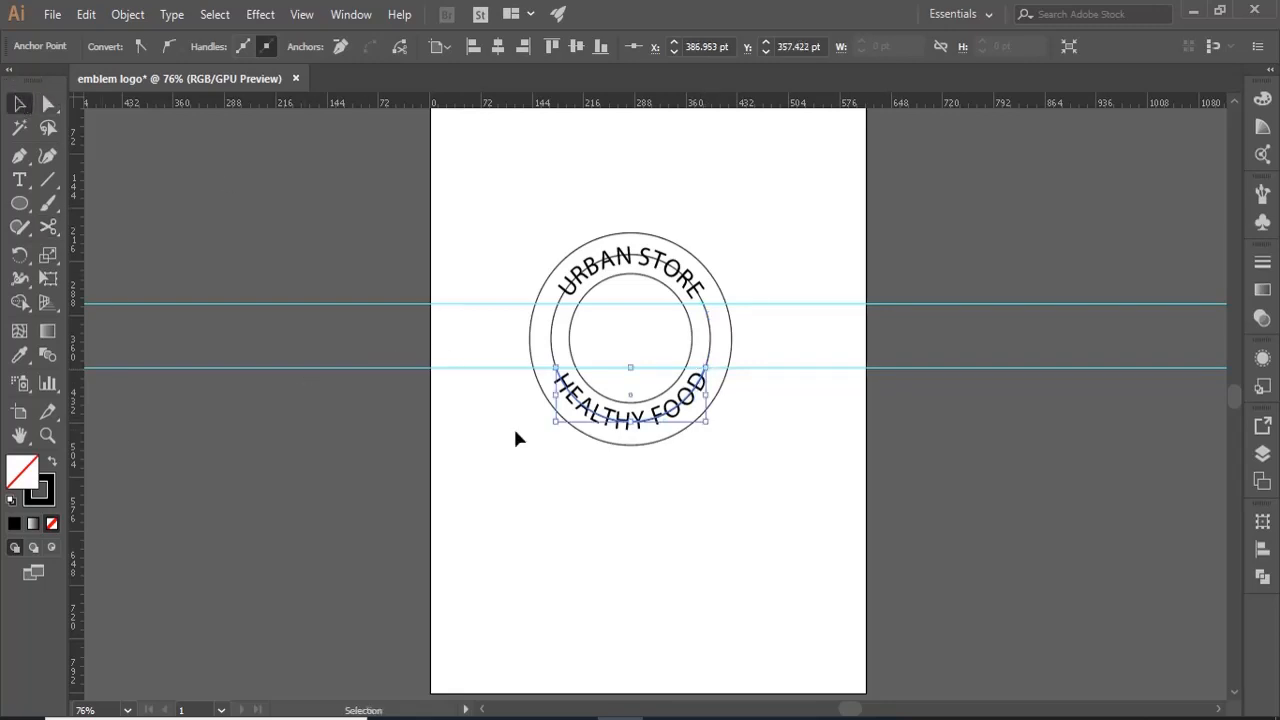
pyautogui.click(562, 300)
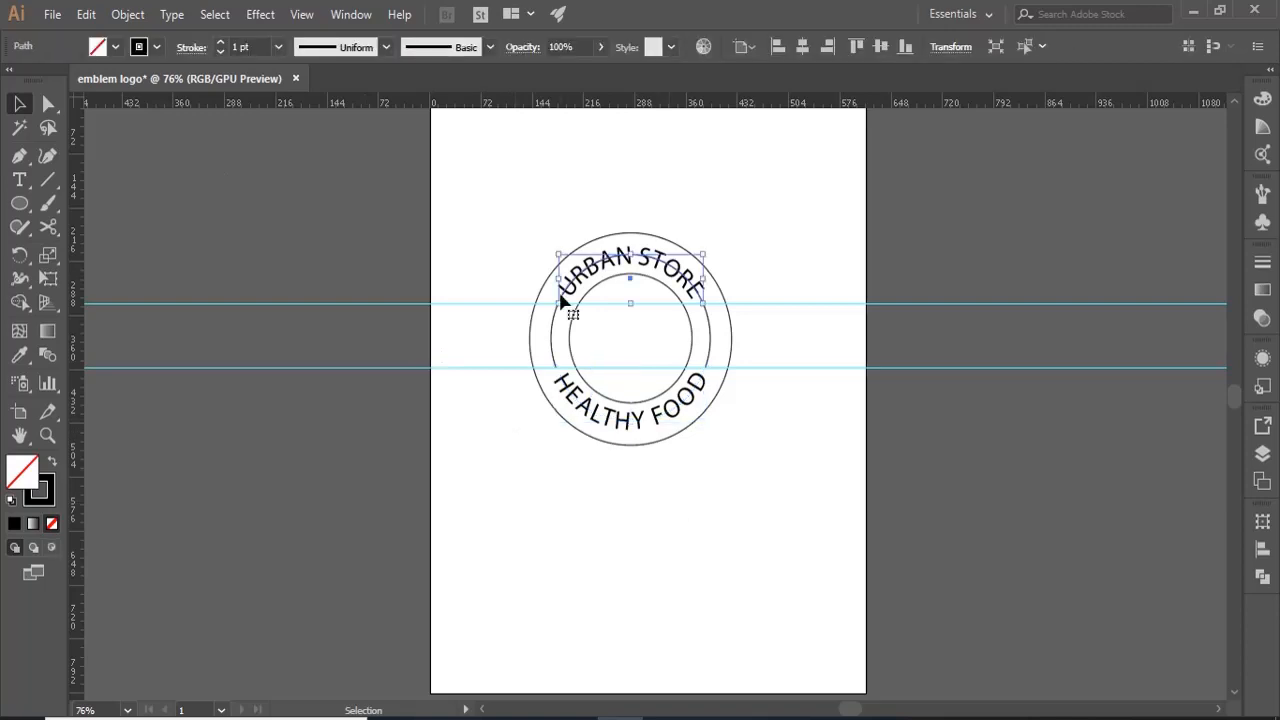
pyautogui.hotkey('ctrl', 'shift', 'a')
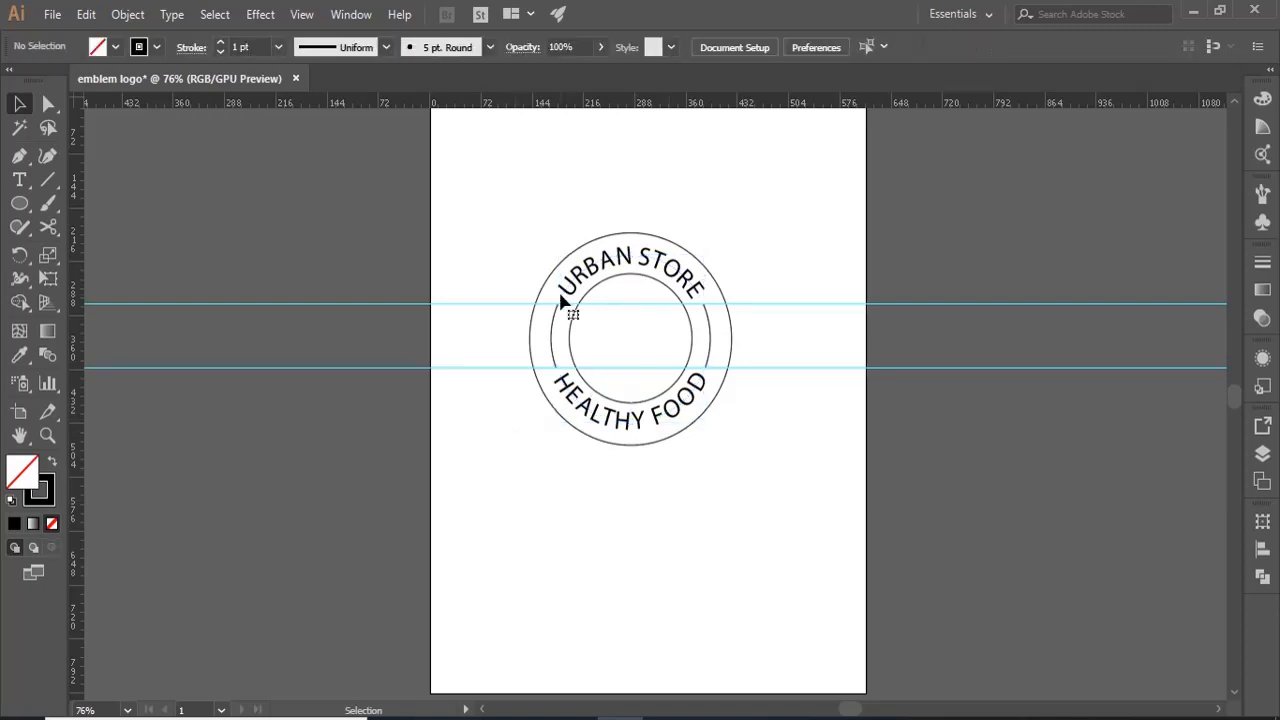
# - Set the stroke weight of the two remaining side arcs to 5 pt
pyautogui.click(553, 350)
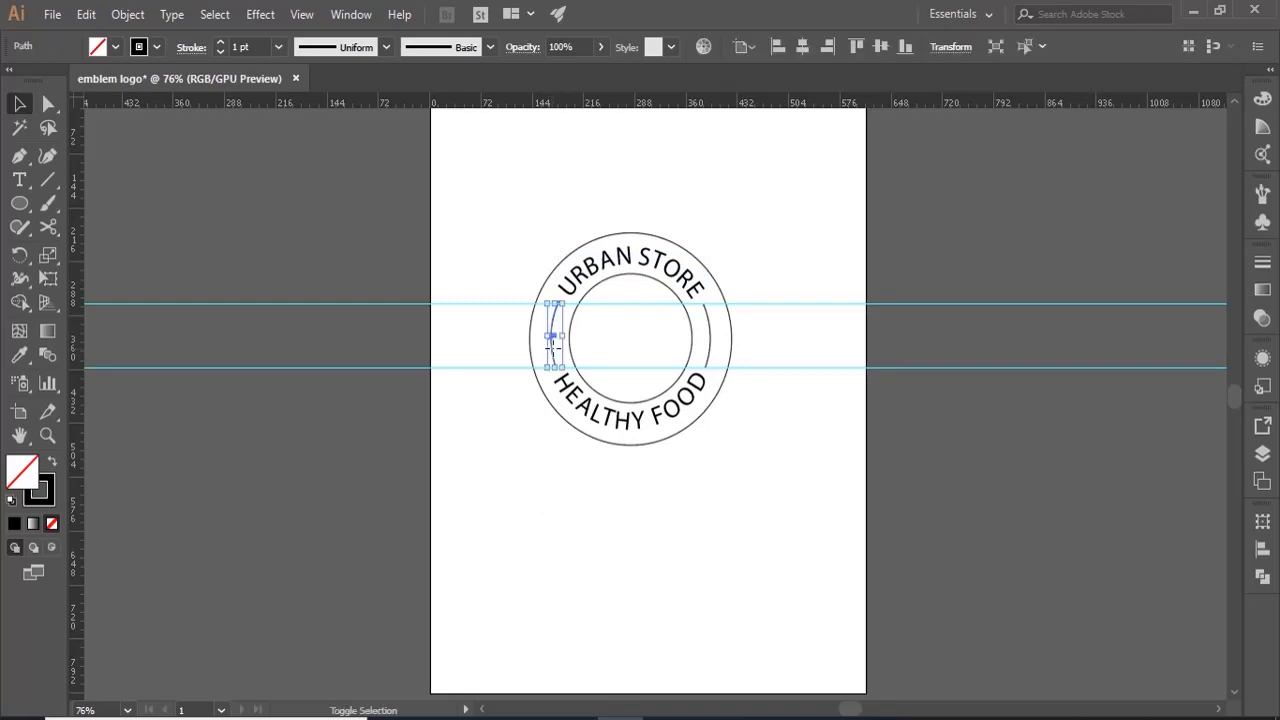
pyautogui.keyDown('shift'); pyautogui.click(708, 352); pyautogui.keyUp('shift')
pyautogui.click(279, 47)
pyautogui.click(316, 220)
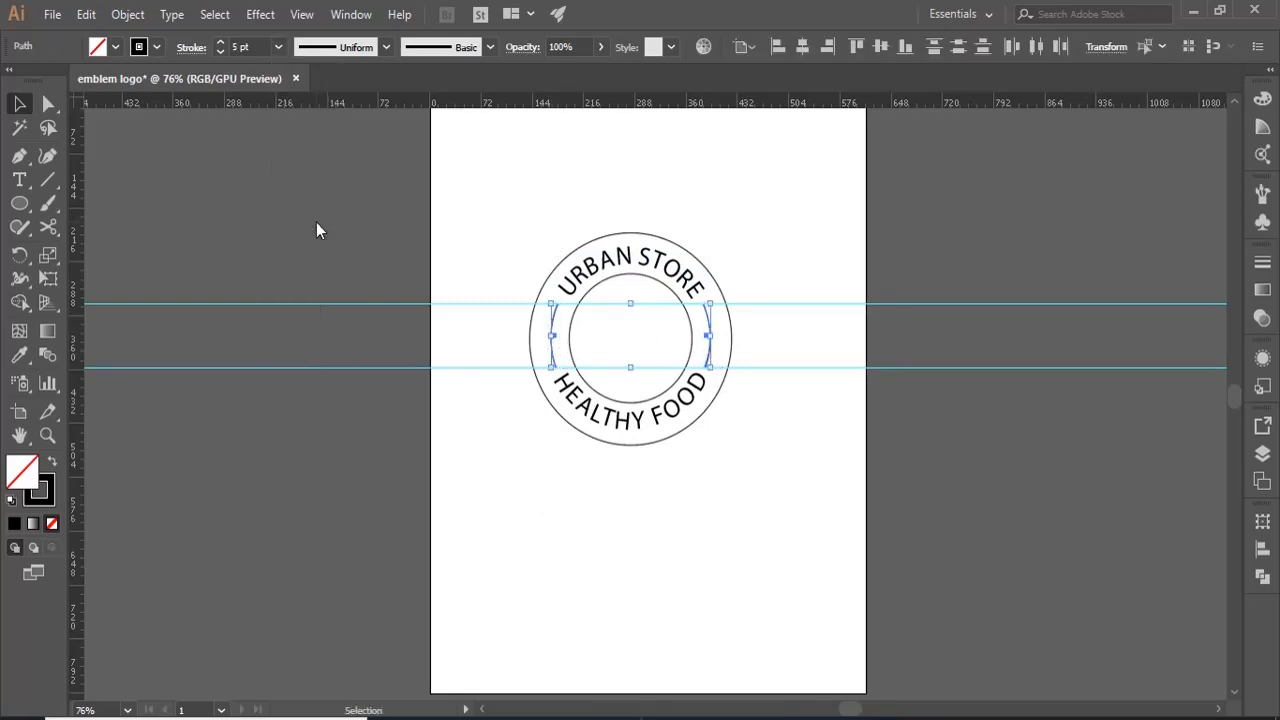
# - Delete the two horizontal guides
pyautogui.click(320, 400)
pyautogui.moveTo(357, 412); pyautogui.dragTo(306, 241)
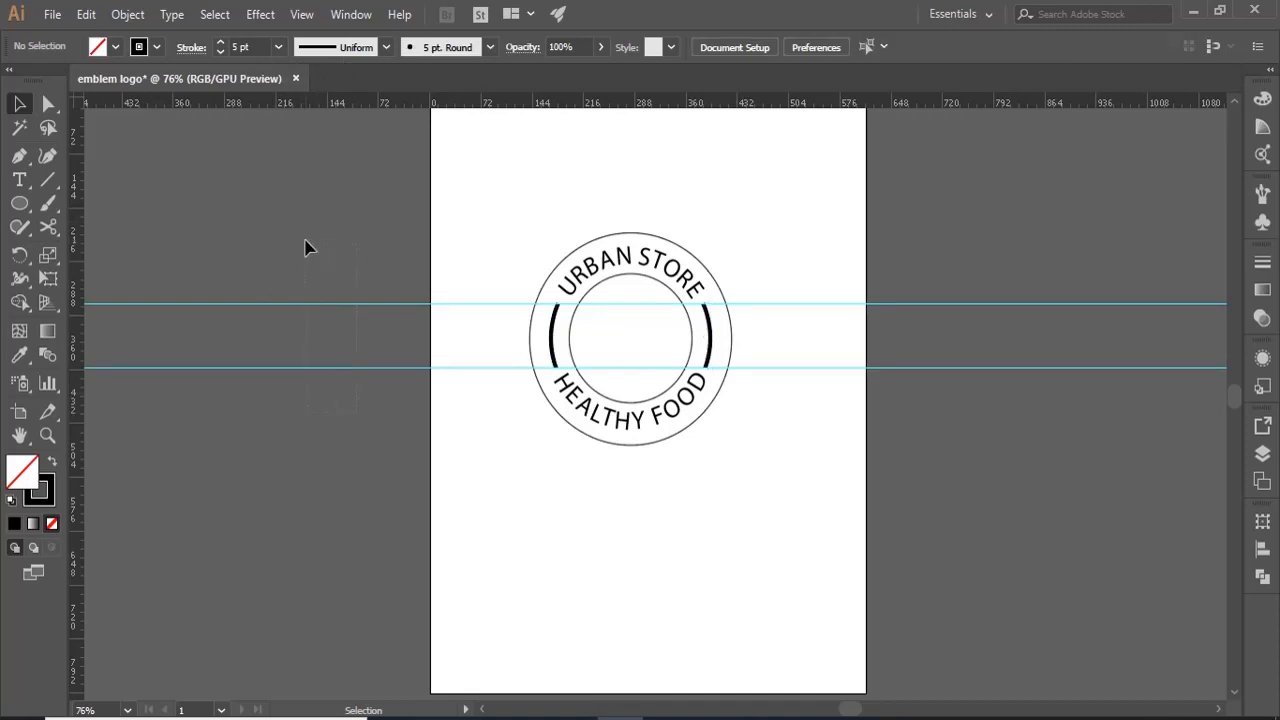
pyautogui.press('Delete')
# - Draw a closed, pointed leaf shape about 66 by 65 pt beside the artboard with the Pen tool, using two curved segments
pyautogui.click(17, 158)
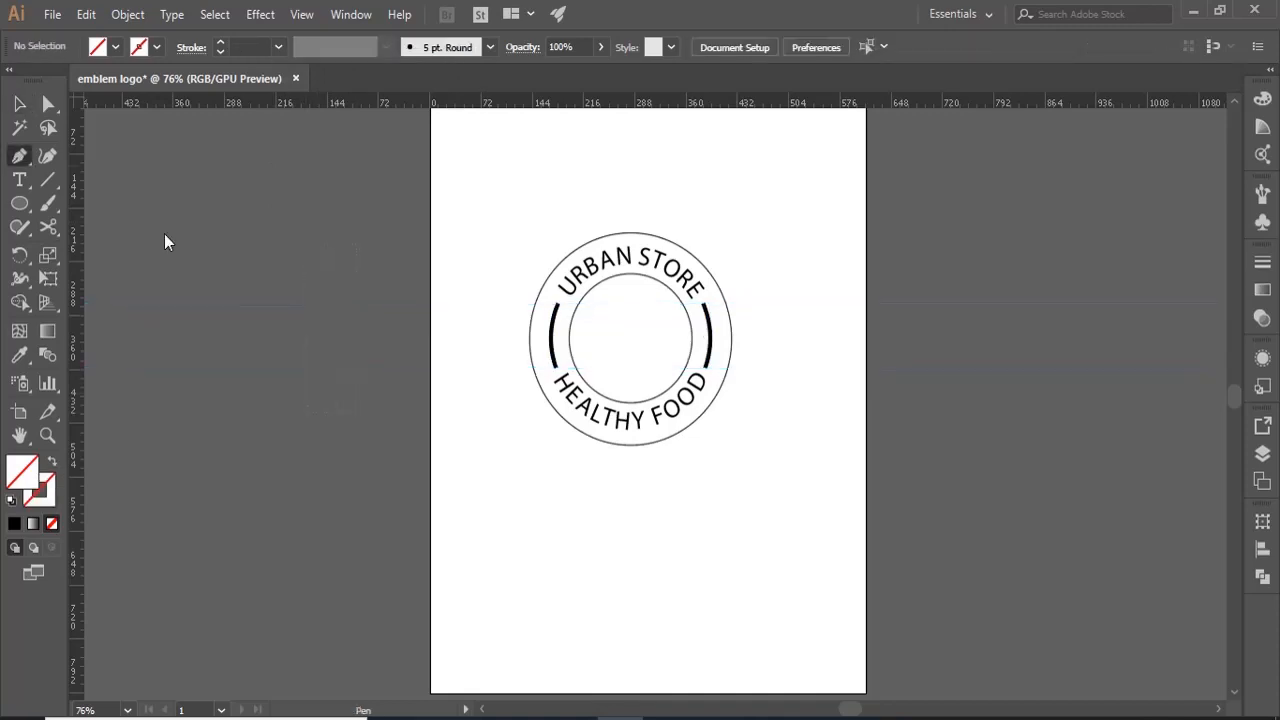
pyautogui.click(282, 373)
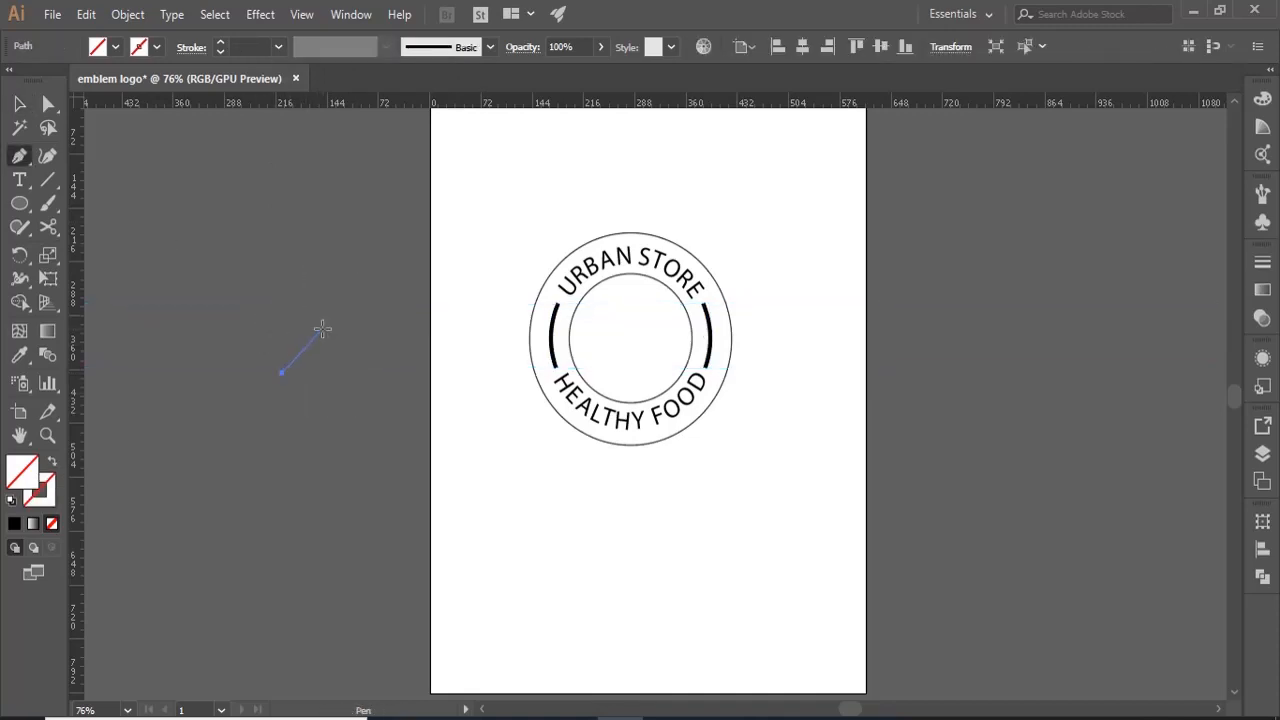
pyautogui.moveTo(328, 326); pyautogui.dragTo(380, 328)
pyautogui.moveTo(282, 373); pyautogui.dragTo(237, 366)
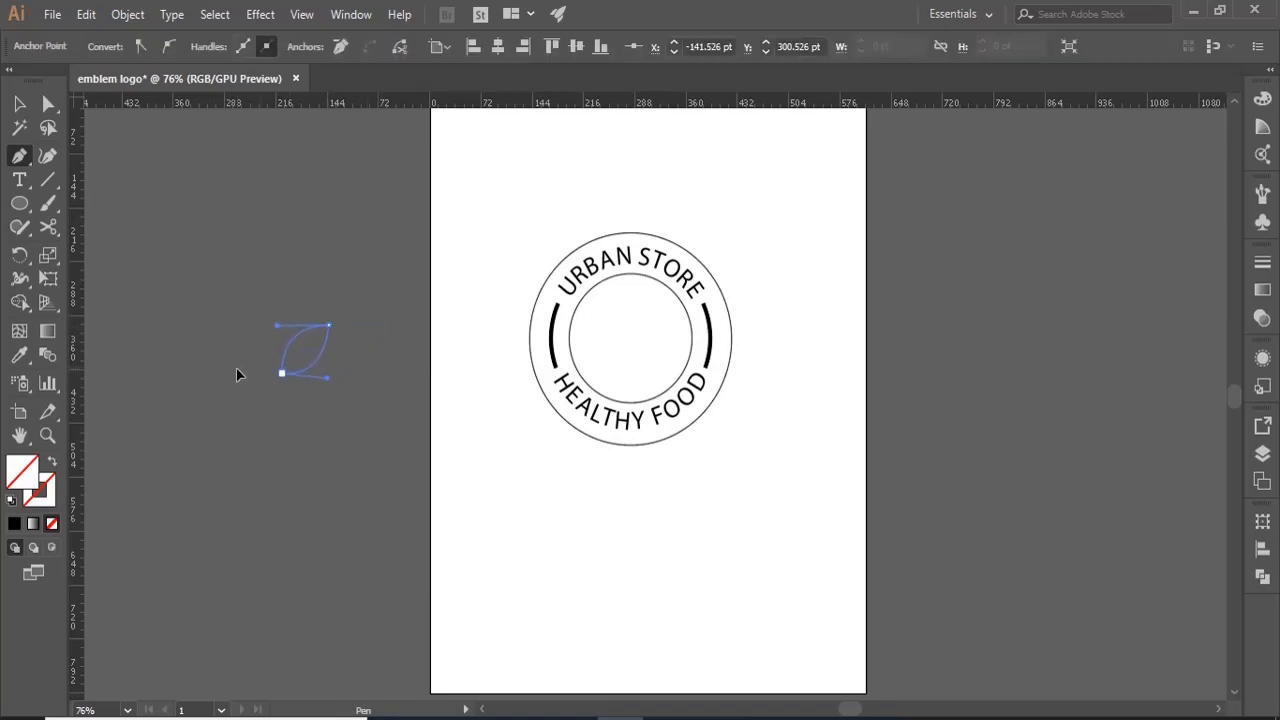
# - Fill the leaf with green #53c609
pyautogui.click(19, 104)
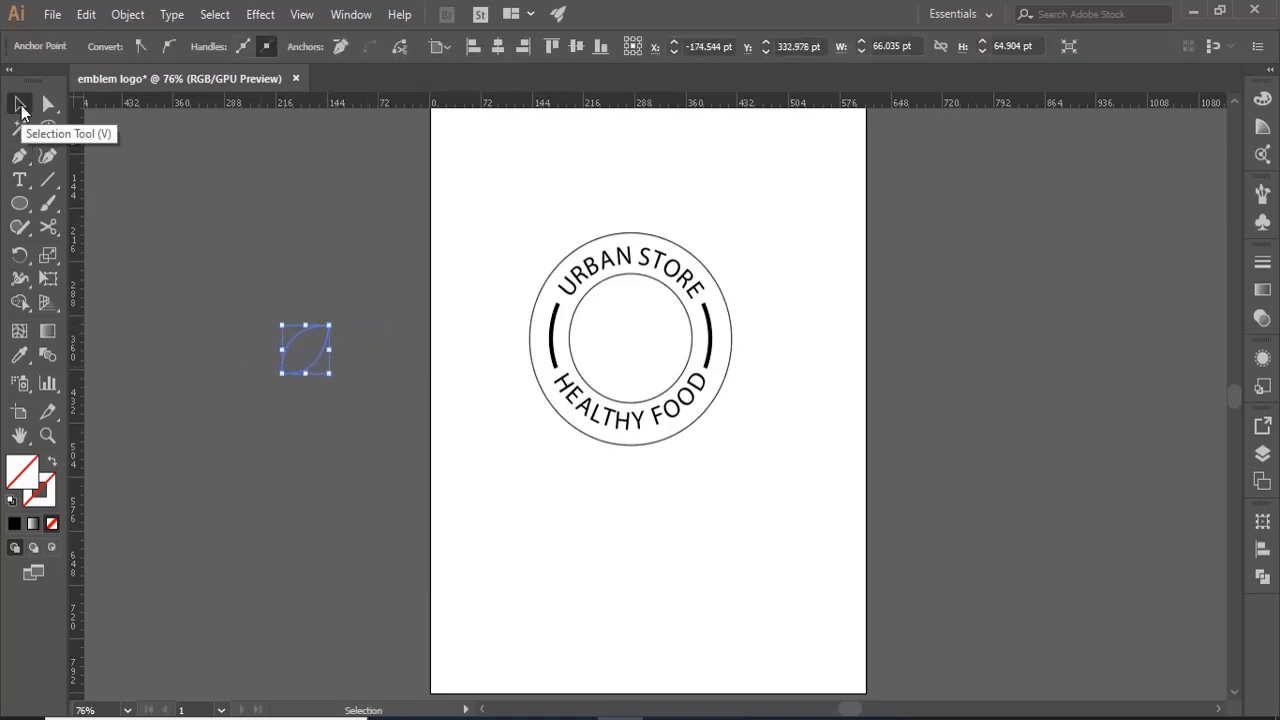
pyautogui.doubleClick(16, 480)
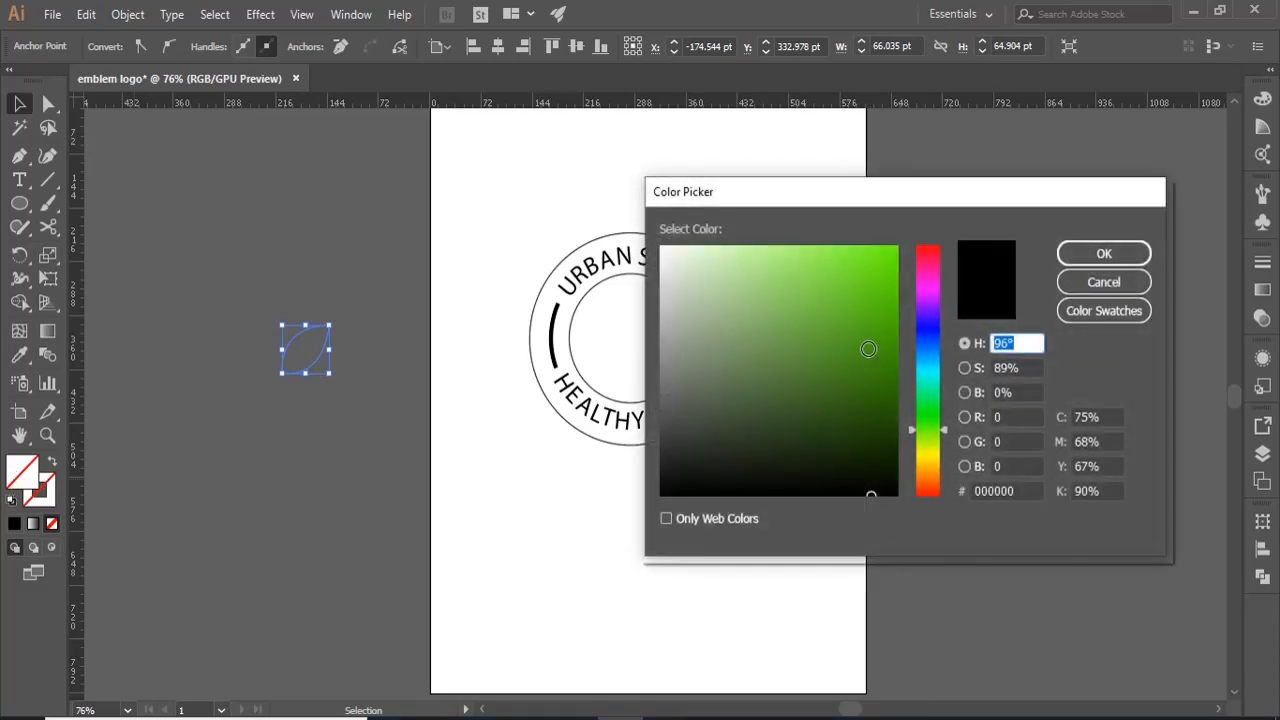
pyautogui.moveTo(868, 349)
pyautogui.mouseDown()
pyautogui.moveTo(866, 303)
pyautogui.moveTo(888, 300)
pyautogui.mouseUp()
pyautogui.click(1071, 257)
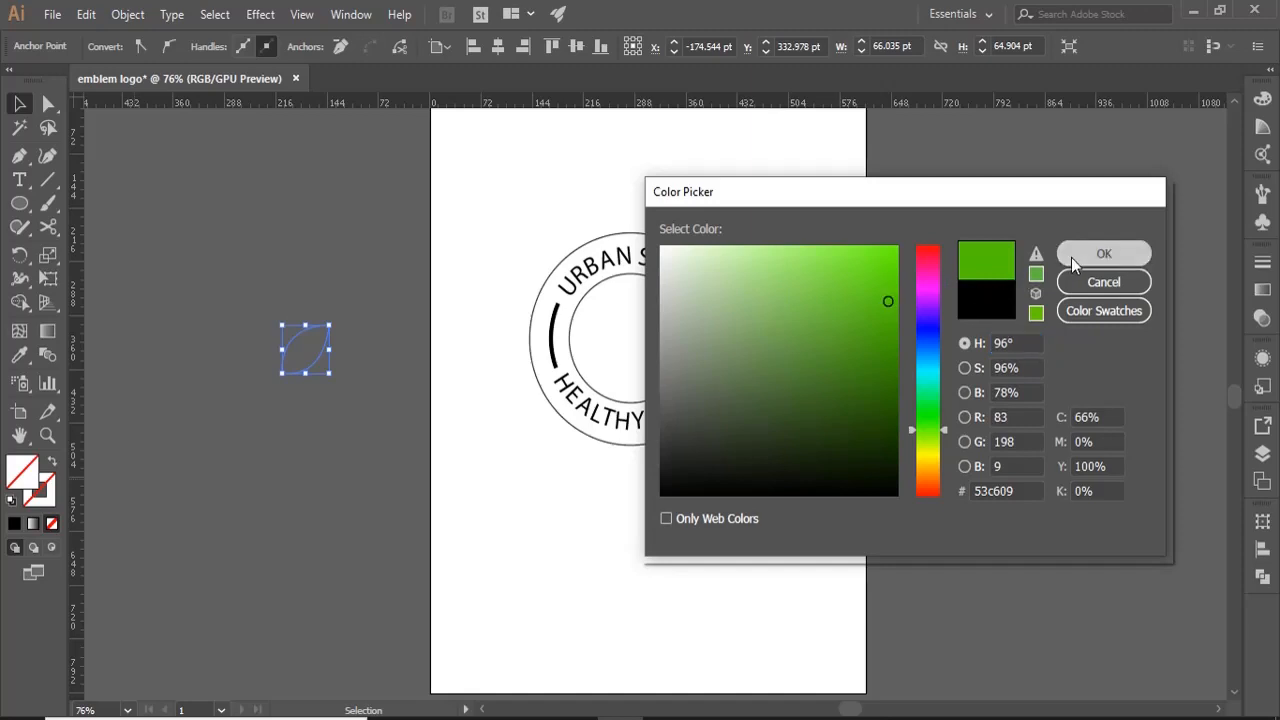
pyautogui.click(366, 526)
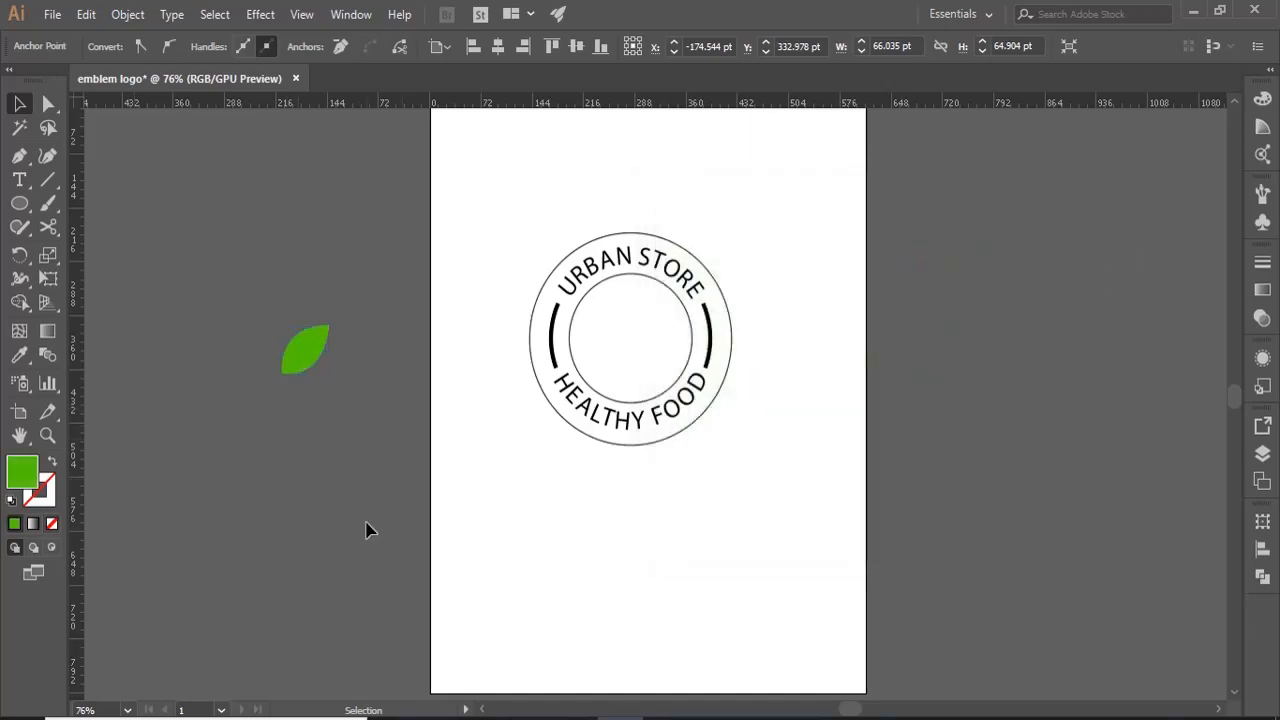
# - Make a copy of the leaf reflected across the vertical axis and move it left so the two leaves meet at their bases
pyautogui.click(300, 347)
pyautogui.rightClick(300, 347)
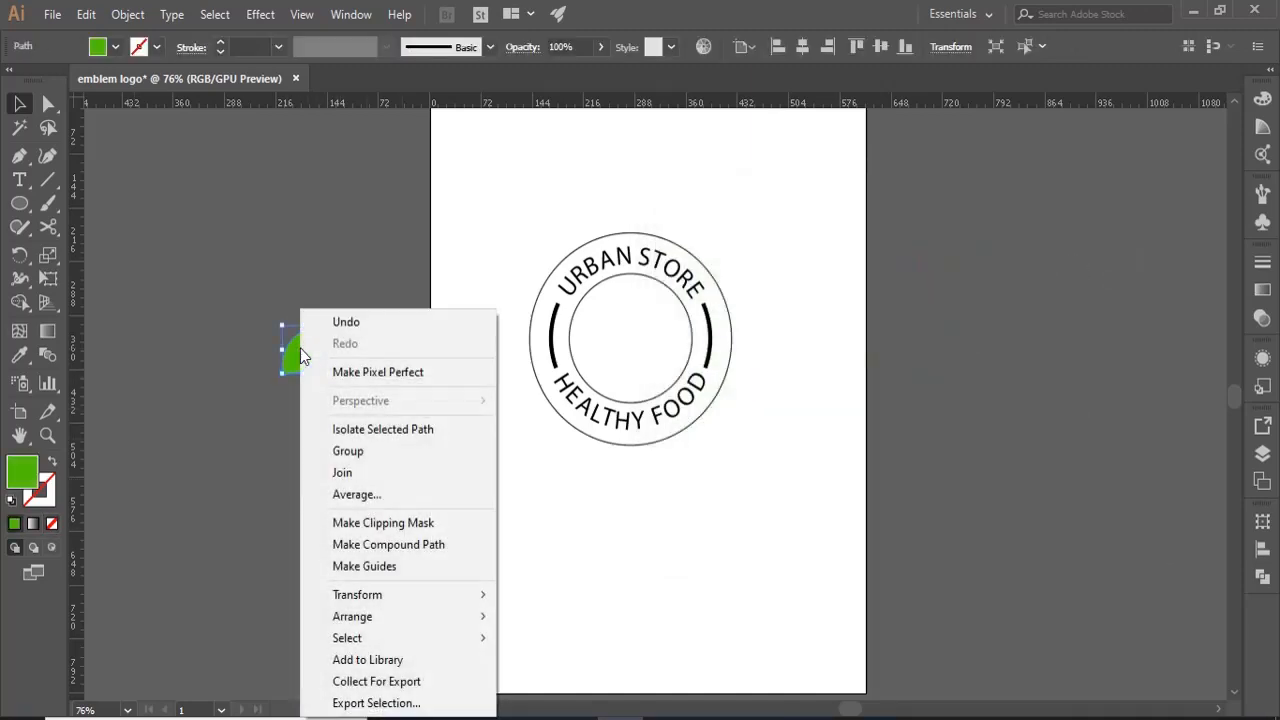
pyautogui.moveTo(486, 597)
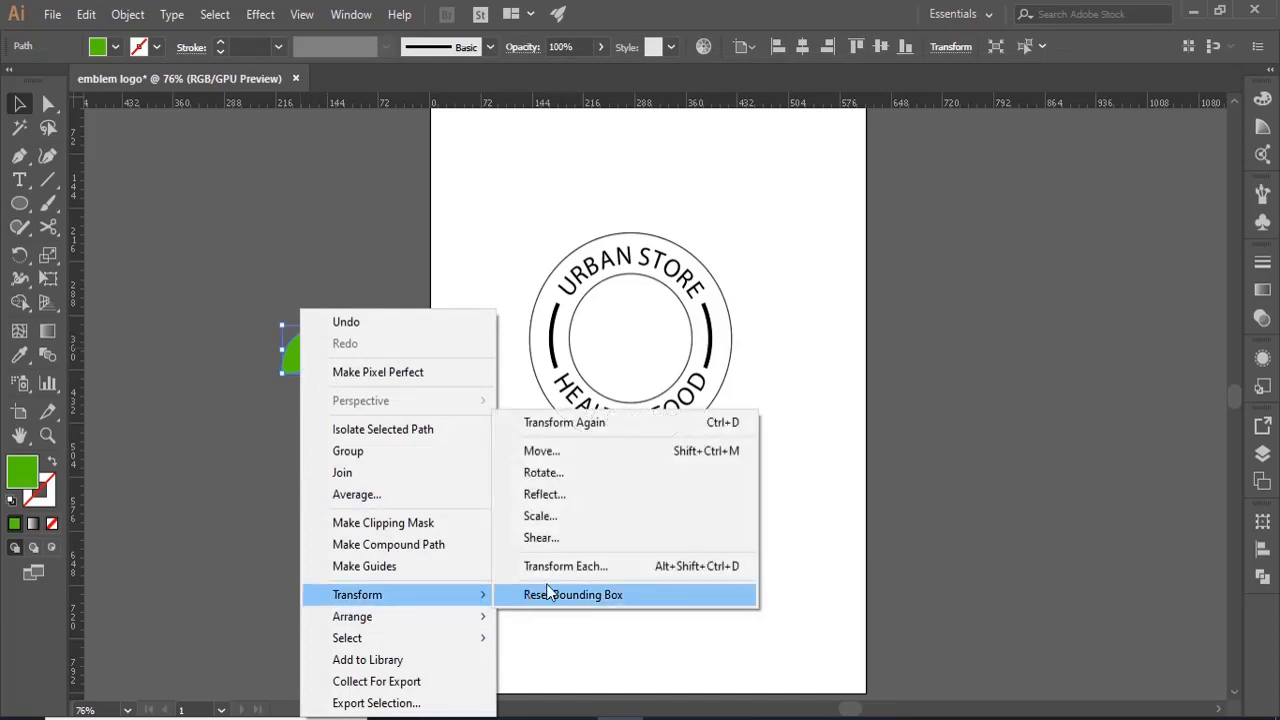
pyautogui.click(570, 497)
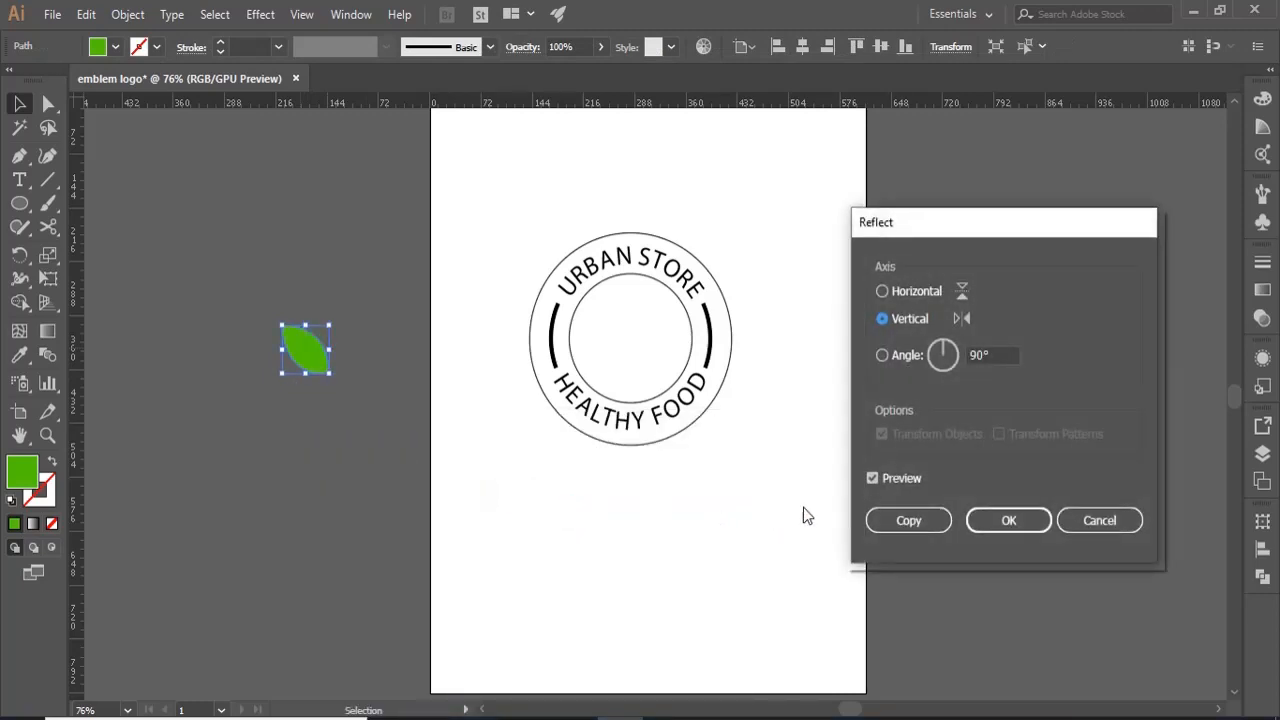
pyautogui.click(890, 526)
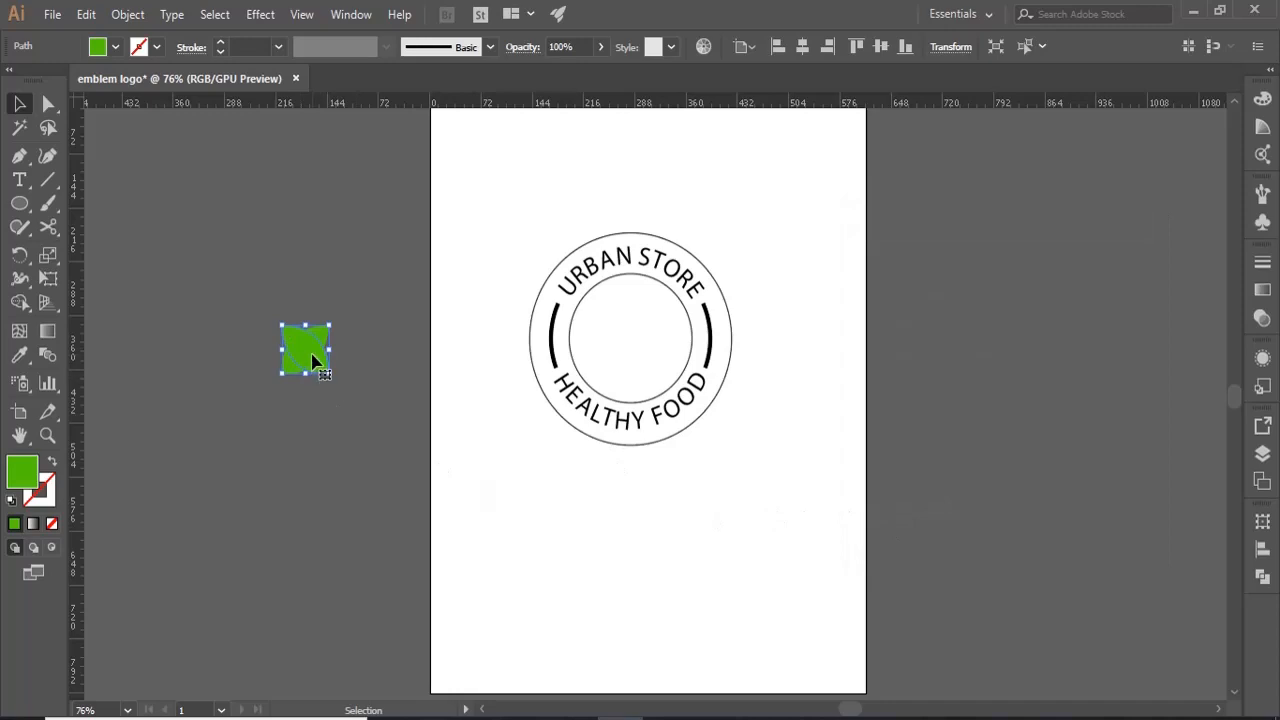
pyautogui.moveTo(313, 360); pyautogui.dragTo(270, 361)
pyautogui.click(318, 420)
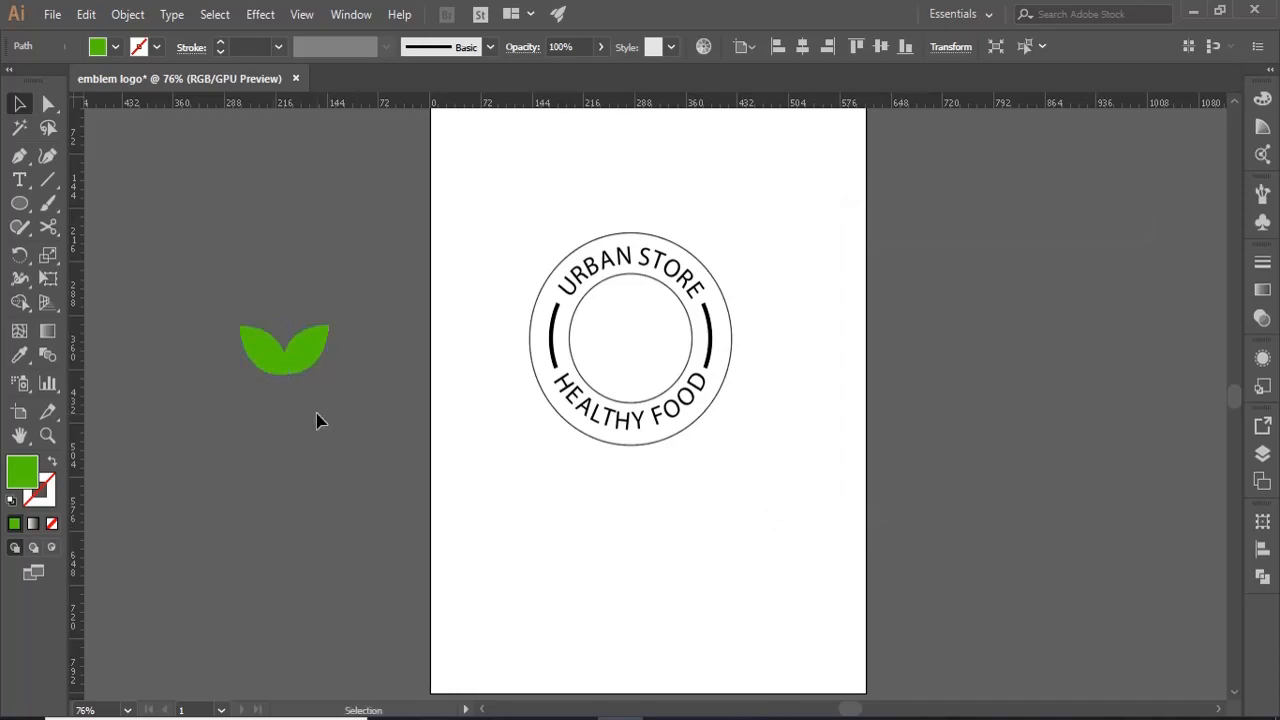
# - Draw a closed, elongated corn cob shape with curved sides rising between the two green leaves, using the Pen tool
pyautogui.press('p')
pyautogui.click(270, 350)
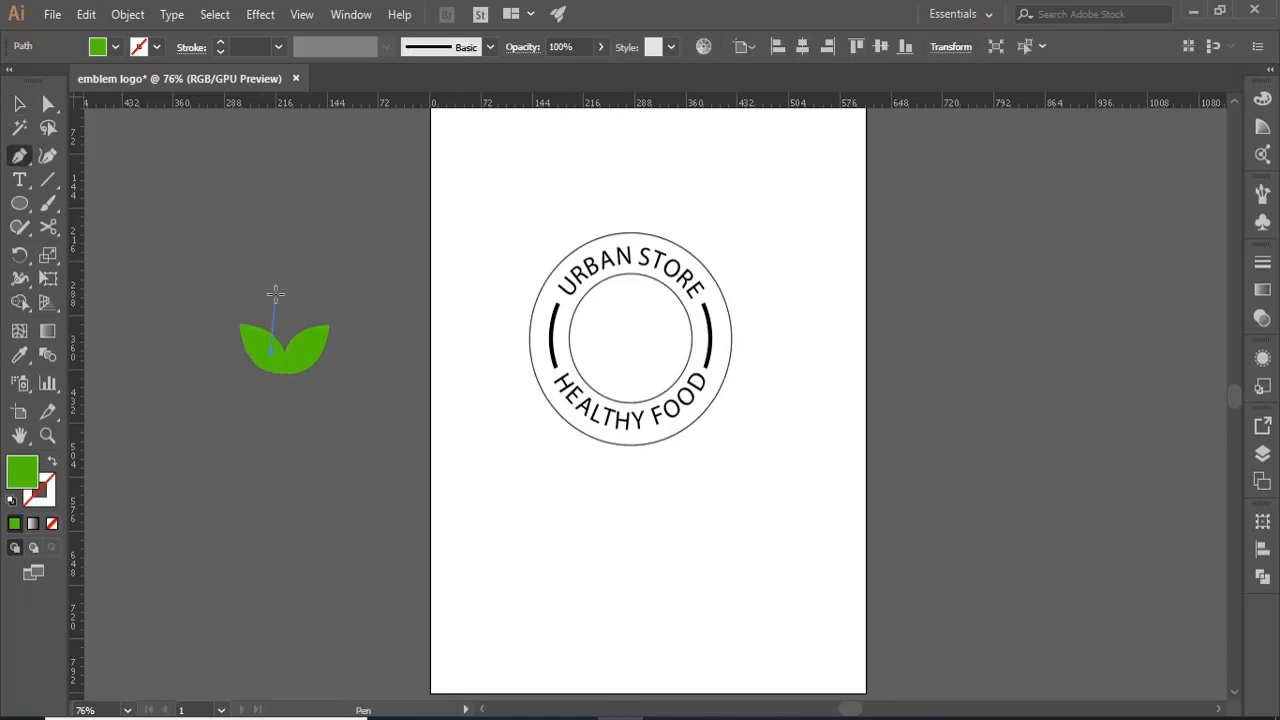
pyautogui.moveTo(271, 290); pyautogui.dragTo(298, 294)
pyautogui.moveTo(299, 347); pyautogui.dragTo(289, 361)
pyautogui.click(270, 352)
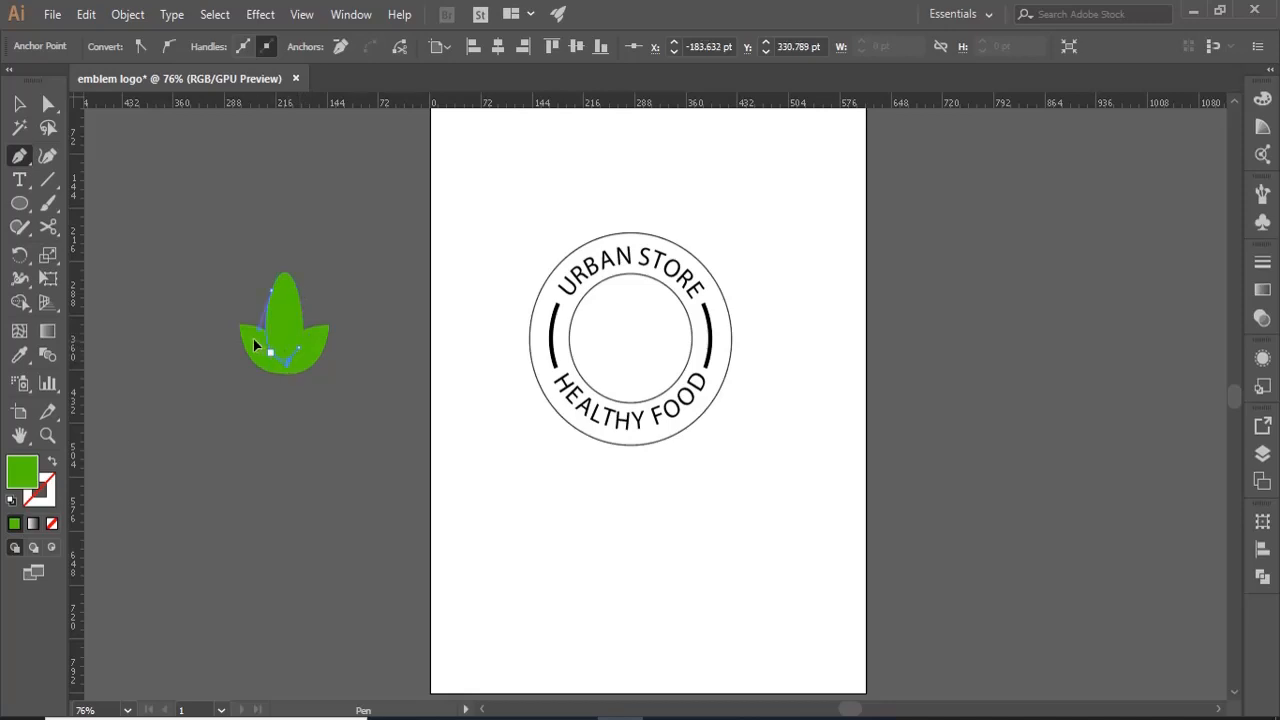
pyautogui.press('v')
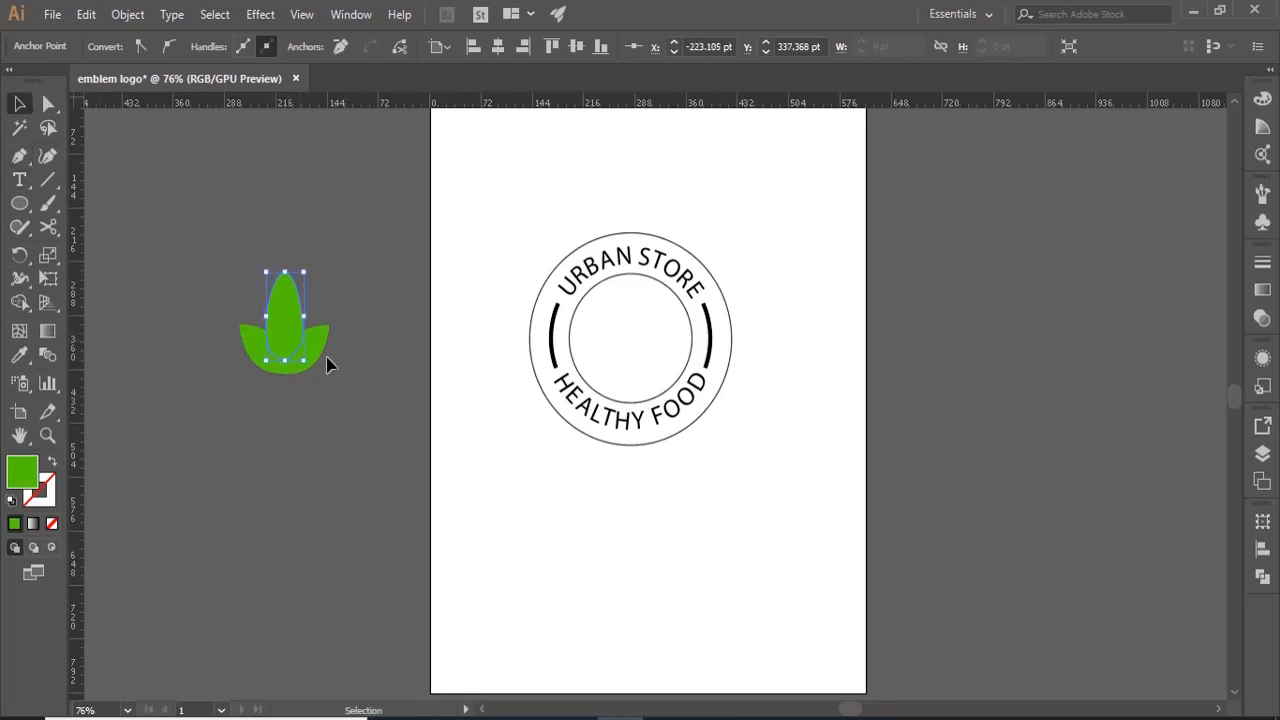
# - Fill the corn cob shape with yellow #d8ca12
pyautogui.doubleClick(26, 476)
pyautogui.click(928, 460)
pyautogui.click(878, 282)
pyautogui.click(1104, 251)
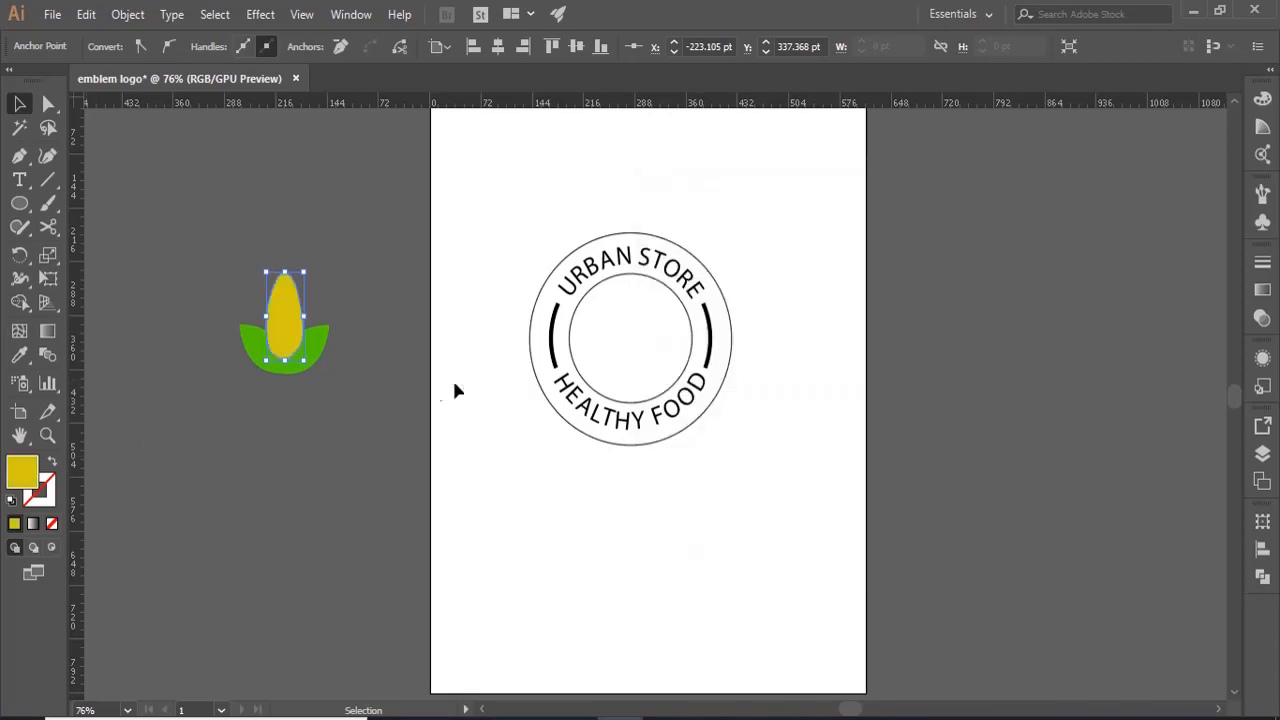
# - Bring the two green leaves in front of the yellow cob
pyautogui.click(390, 388)
pyautogui.click(308, 350)
pyautogui.hotkey('ctrl', 'shift', ']')
pyautogui.click(298, 458)
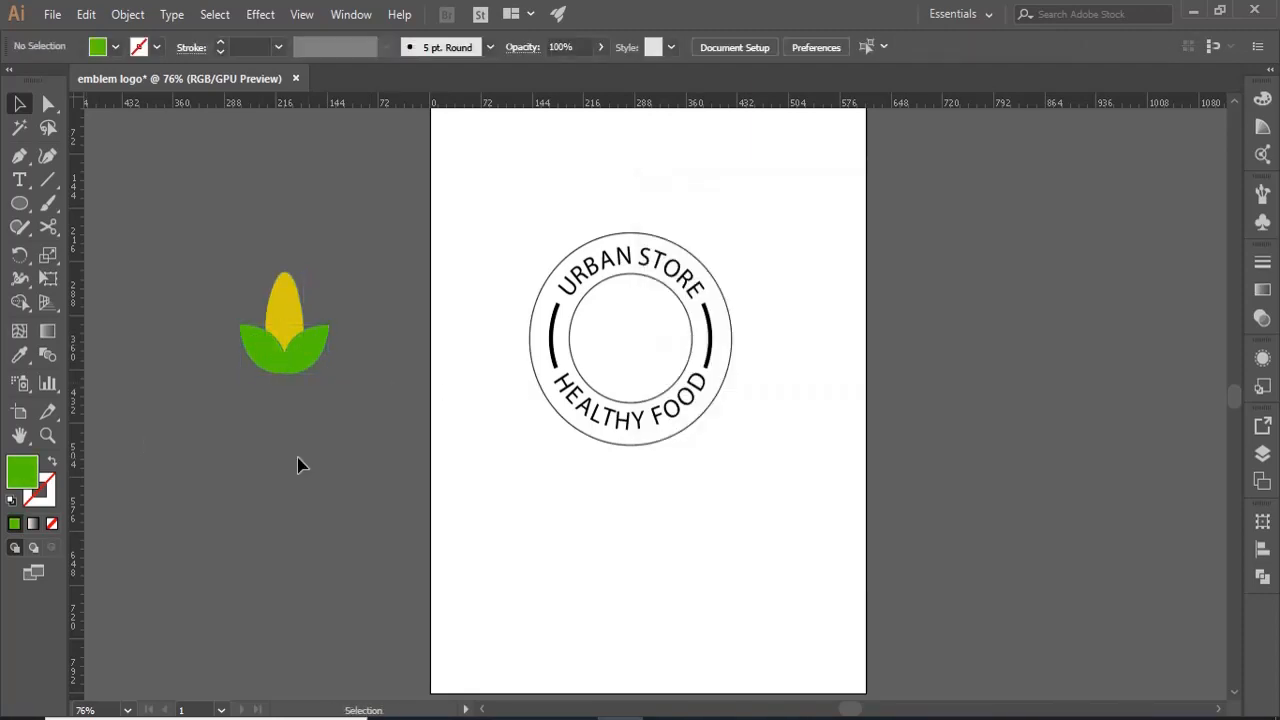
# - Give the cob and both leaves a near-black #050505 outline
pyautogui.moveTo(334, 403); pyautogui.dragTo(246, 266)
pyautogui.doubleClick(40, 489)
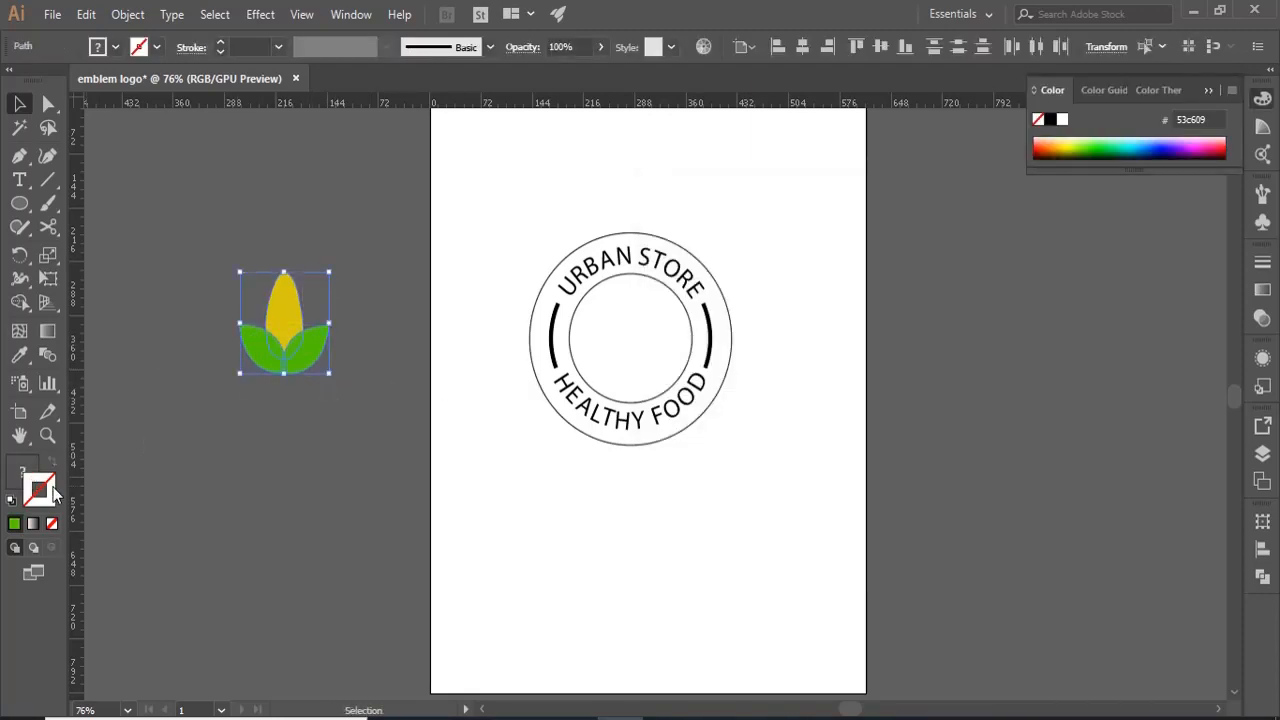
pyautogui.moveTo(665, 483); pyautogui.dragTo(663, 491)
pyautogui.click(1115, 259)
pyautogui.click(549, 420)
# - Draw a straight centre line down the cob and a curved line on each side with the Pen tool, using no fill
pyautogui.click(48, 436)
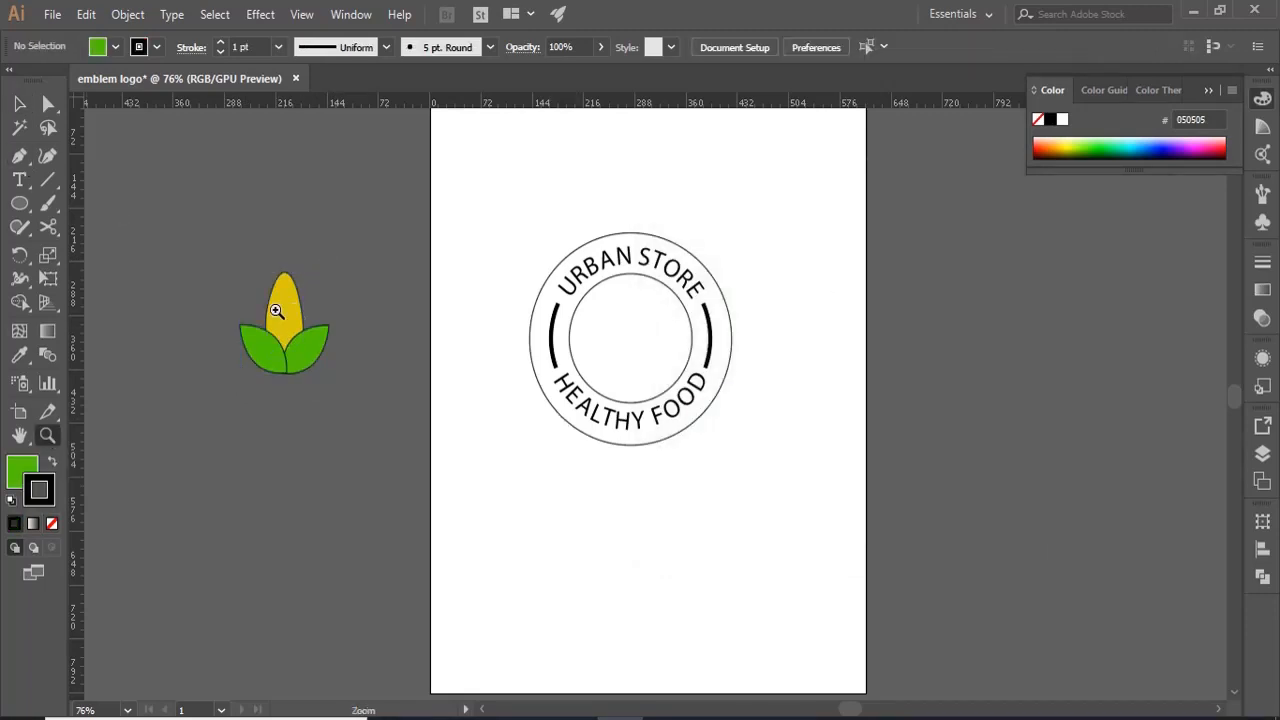
pyautogui.moveTo(285, 305); pyautogui.dragTo(385, 305)
pyautogui.press('p')
pyautogui.click(285, 205)
pyautogui.click(285, 450)
pyautogui.press('Escape')
pyautogui.click(298, 210)
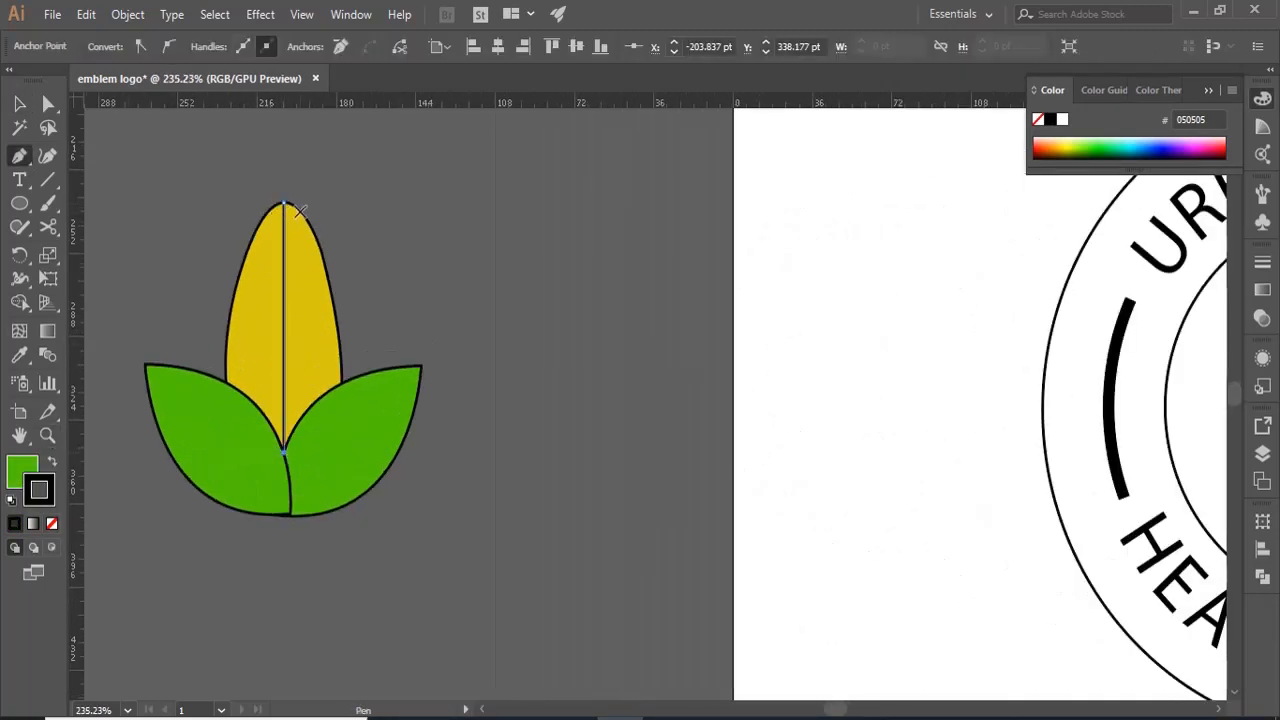
pyautogui.moveTo(320, 396)
pyautogui.mouseDown()
pyautogui.moveTo(308, 415)
pyautogui.moveTo(251, 420)
pyautogui.moveTo(256, 434)
pyautogui.mouseUp()
pyautogui.click(20, 470)
pyautogui.click(52, 523)
pyautogui.press('Escape')
# - Draw three downward-bowed kernel lines across the upper half of the cob, from edge to edge, with the Pen tool
pyautogui.click(263, 217)
pyautogui.click(245, 259)
pyautogui.moveTo(323, 257)
pyautogui.mouseDown()
pyautogui.moveTo(351, 238)
pyautogui.moveTo(322, 203)
pyautogui.mouseUp()
pyautogui.press('Escape')
pyautogui.click(263, 217)
pyautogui.press('Escape')
pyautogui.click(240, 291)
pyautogui.moveTo(334, 292); pyautogui.dragTo(403, 272)
pyautogui.press('Escape')
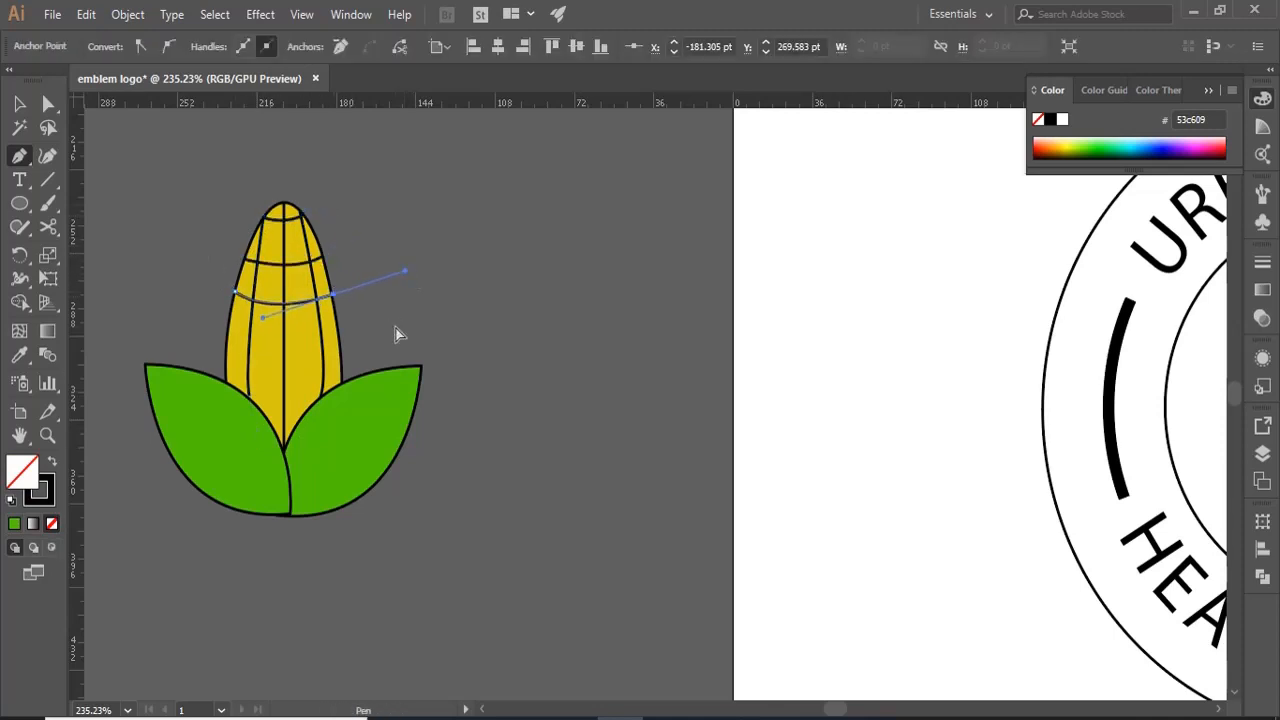
# - Draw three more downward-bowed kernel lines across the lower half of the cob, ending just above where the leaves meet
pyautogui.click(228, 326)
pyautogui.moveTo(340, 334); pyautogui.dragTo(428, 288)
pyautogui.press('Escape')
pyautogui.click(224, 366)
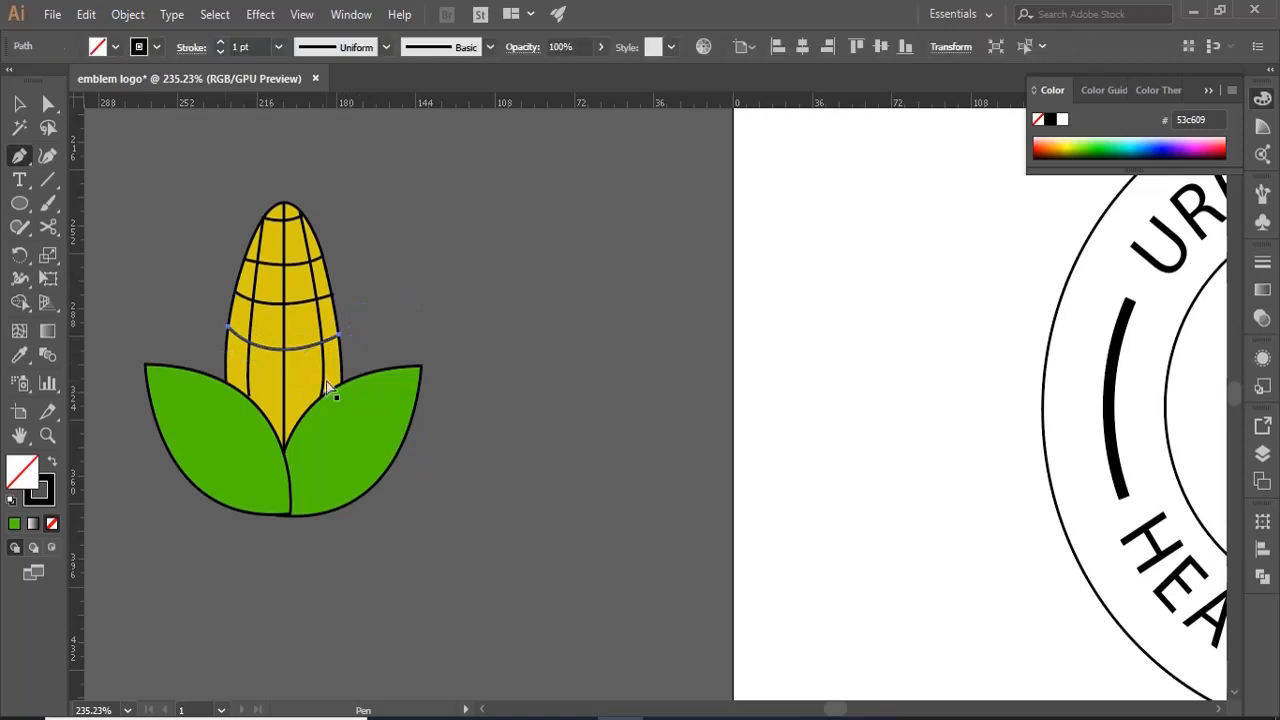
pyautogui.moveTo(343, 371); pyautogui.dragTo(412, 326)
pyautogui.press('Escape')
pyautogui.click(249, 395)
pyautogui.moveTo(311, 401); pyautogui.dragTo(362, 374)
pyautogui.press('v')
pyautogui.click(455, 297)
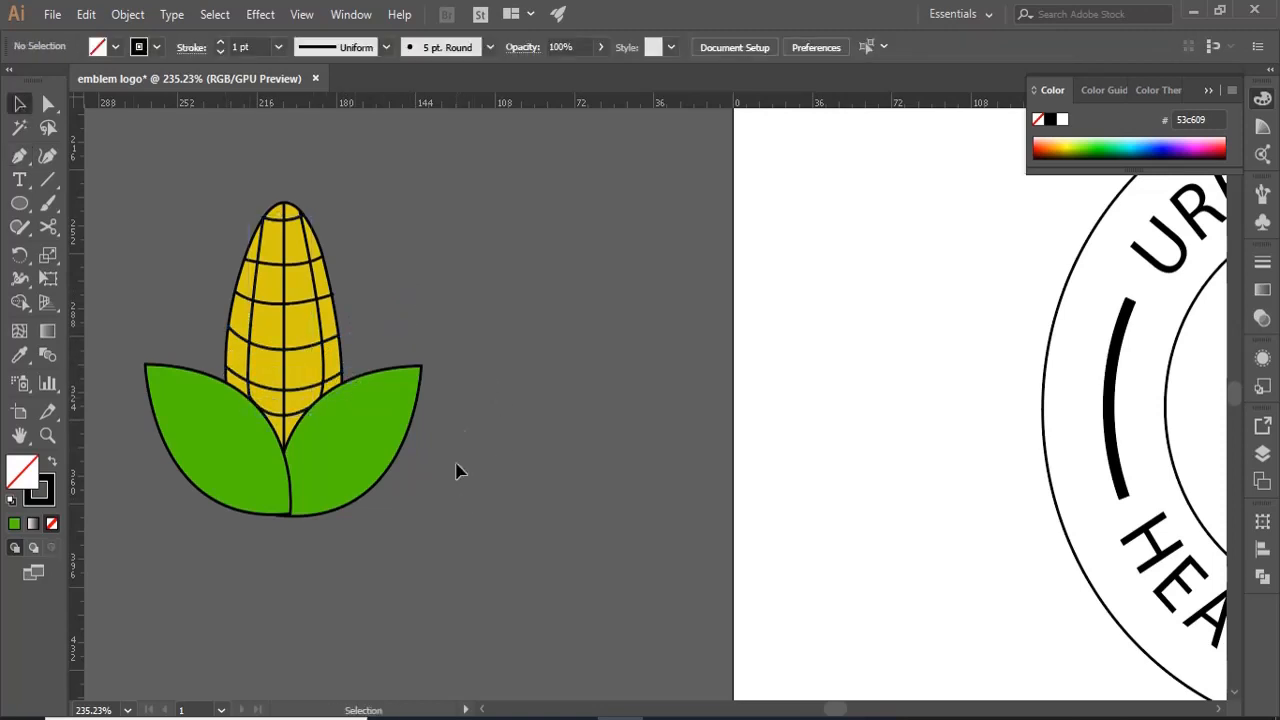
# - Group the corn cob, its kernel lines and both leaves
pyautogui.moveTo(418, 575); pyautogui.dragTo(183, 181)
pyautogui.hotkey('ctrl', 'g')
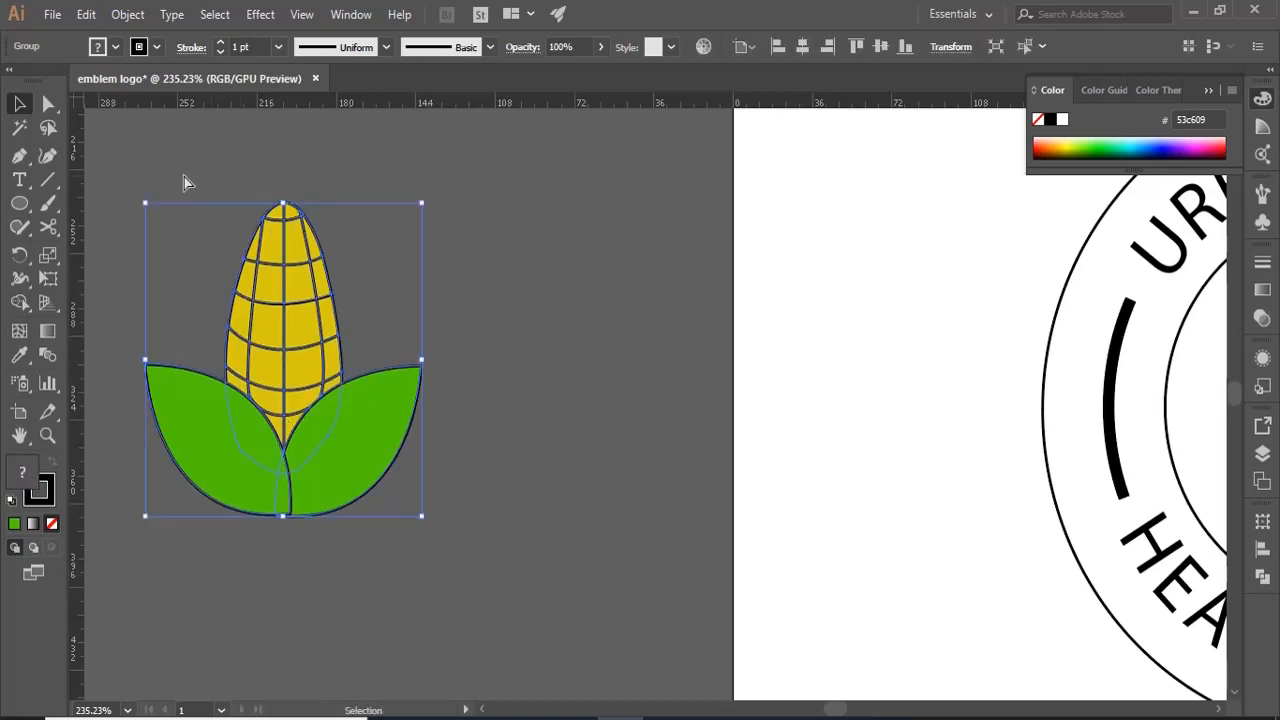
pyautogui.click(127, 711)
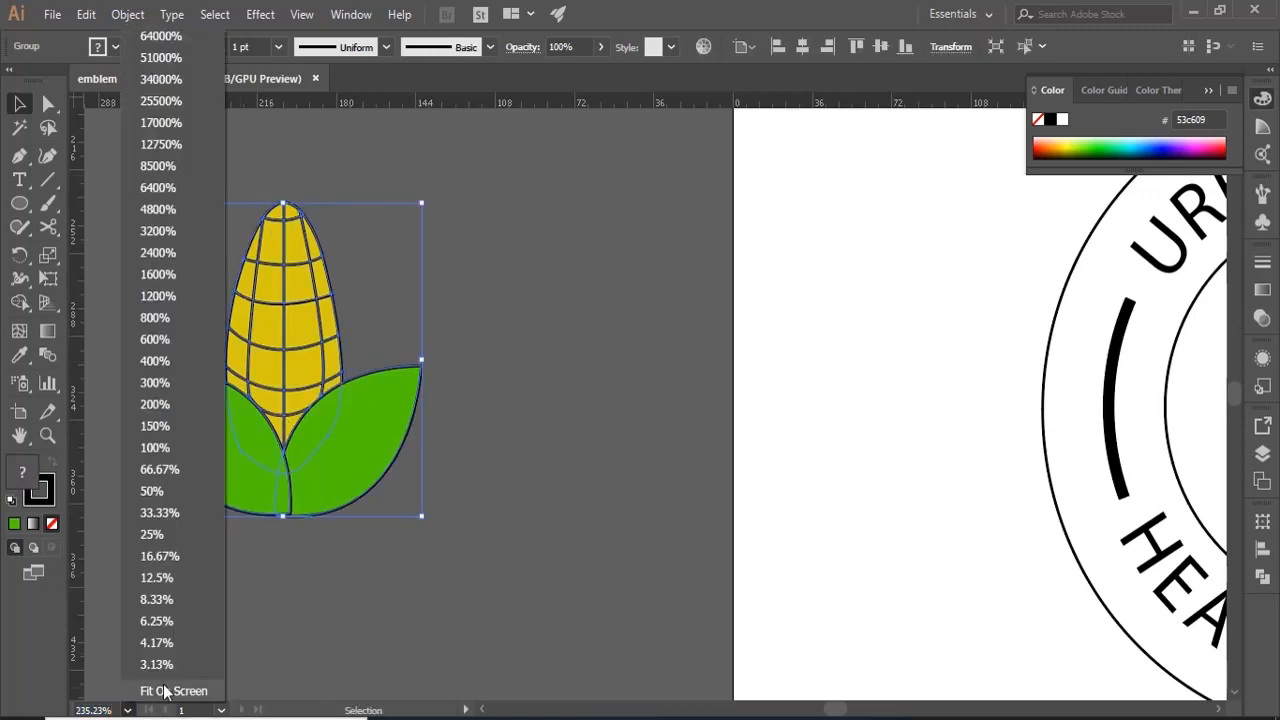
pyautogui.click(166, 688)
pyautogui.click(332, 581)
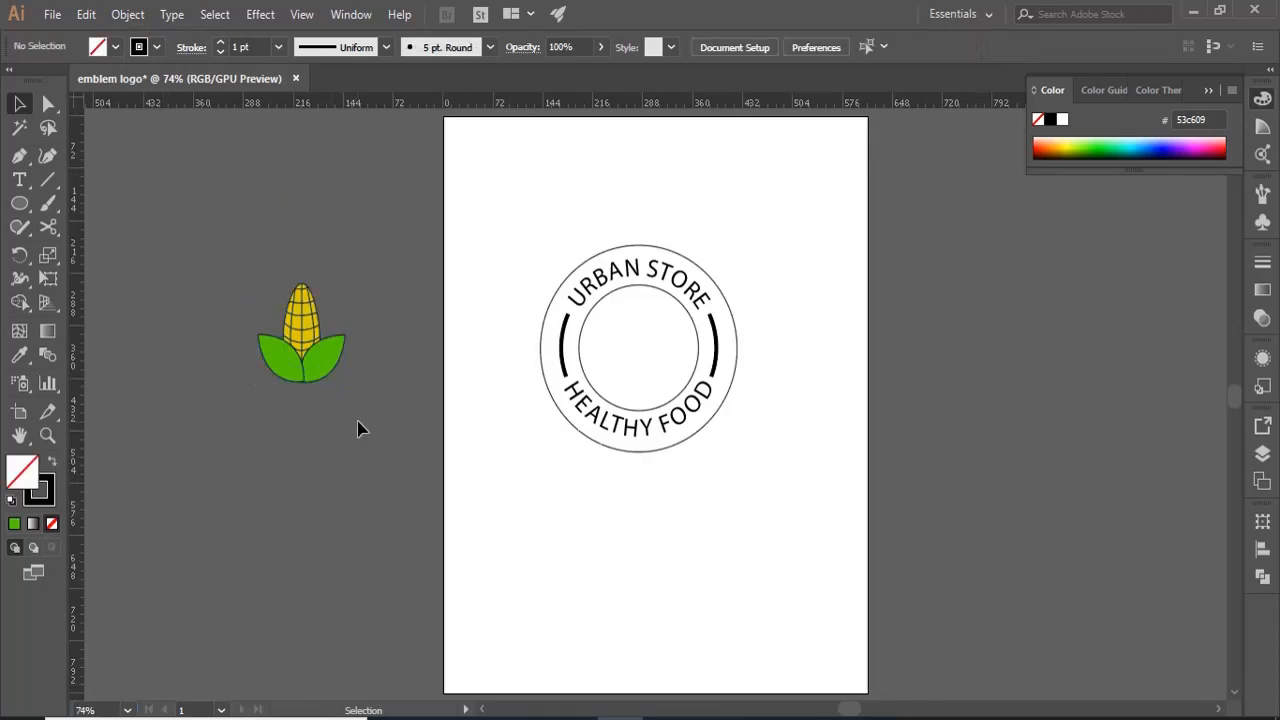
# - Enlarge the corn group slightly and place it in the middle of the emblem's inner circle
pyautogui.moveTo(357, 421); pyautogui.dragTo(238, 255)
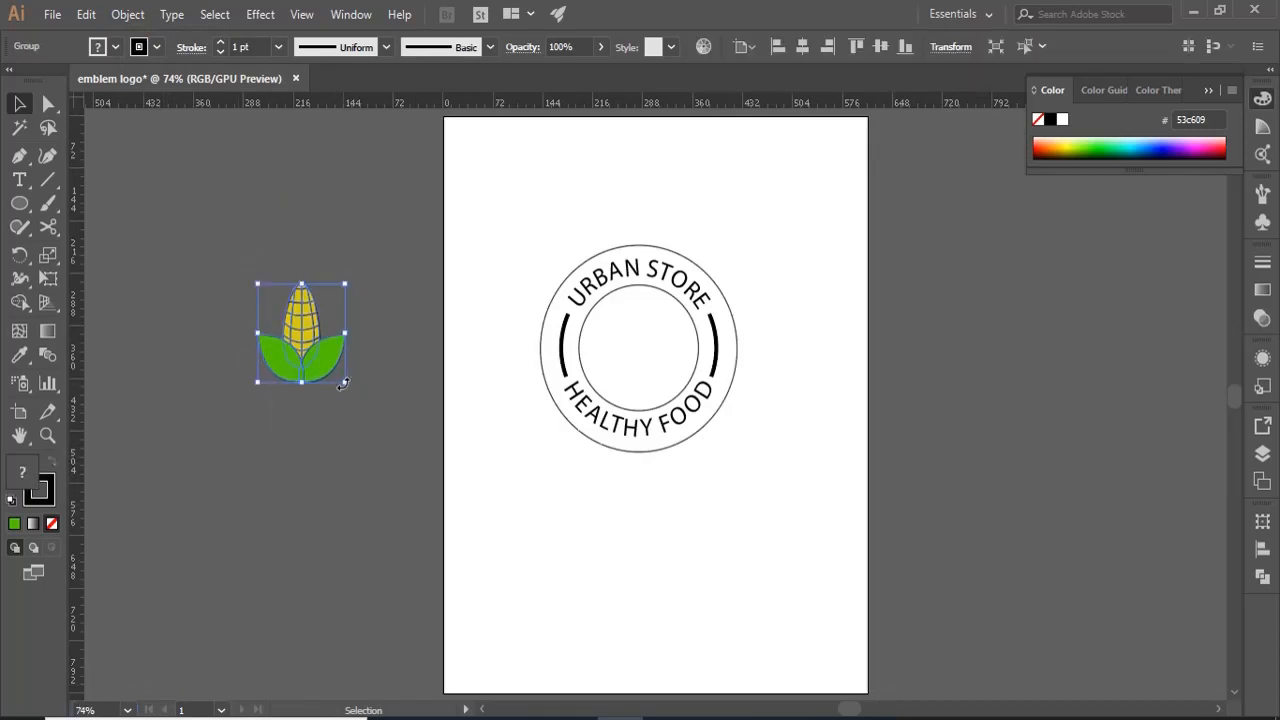
pyautogui.moveTo(345, 383)
pyautogui.mouseDown()
pyautogui.moveTo(366, 406)
pyautogui.moveTo(352, 391)
pyautogui.mouseUp()
pyautogui.moveTo(301, 343); pyautogui.dragTo(635, 351)
# - Ungroup the corn artwork and fill the cob with brighter yellow #efda18
pyautogui.hotkey('ctrl', 'shift', 'g')
pyautogui.click(780, 330)
pyautogui.click(647, 341)
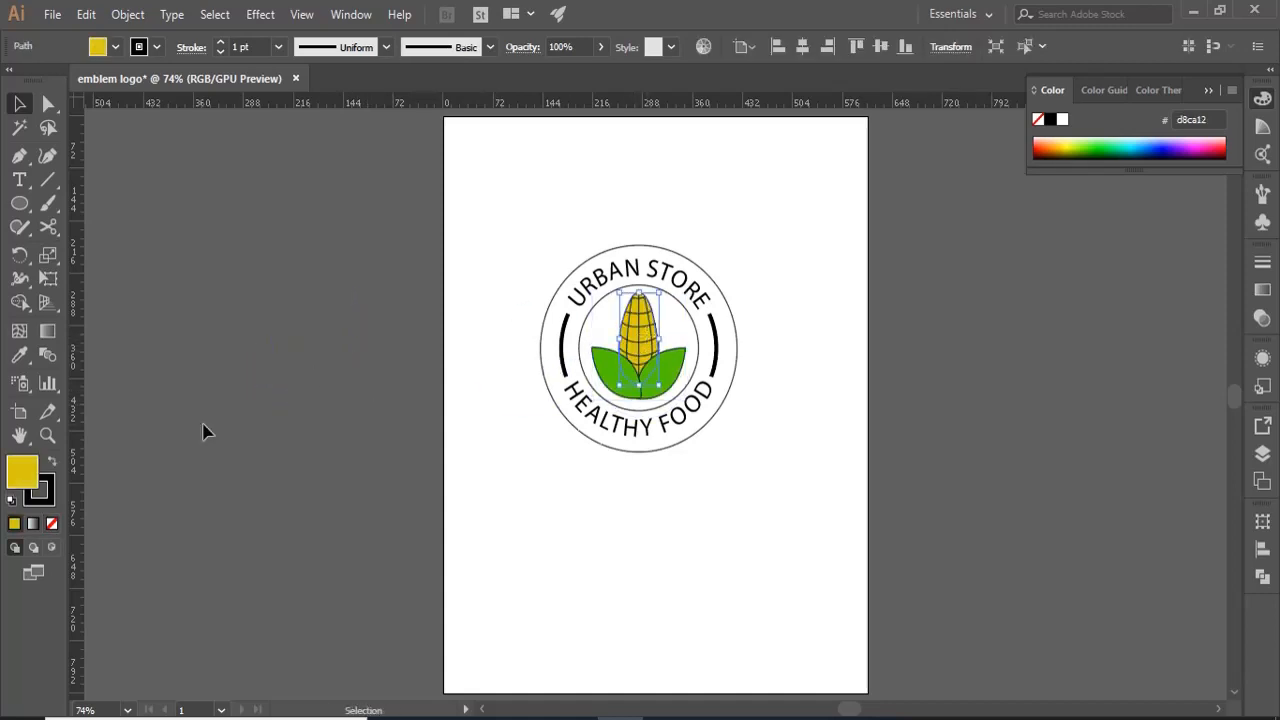
pyautogui.doubleClick(22, 472)
pyautogui.moveTo(871, 259); pyautogui.dragTo(874, 261)
pyautogui.click(1102, 254)
pyautogui.click(821, 474)
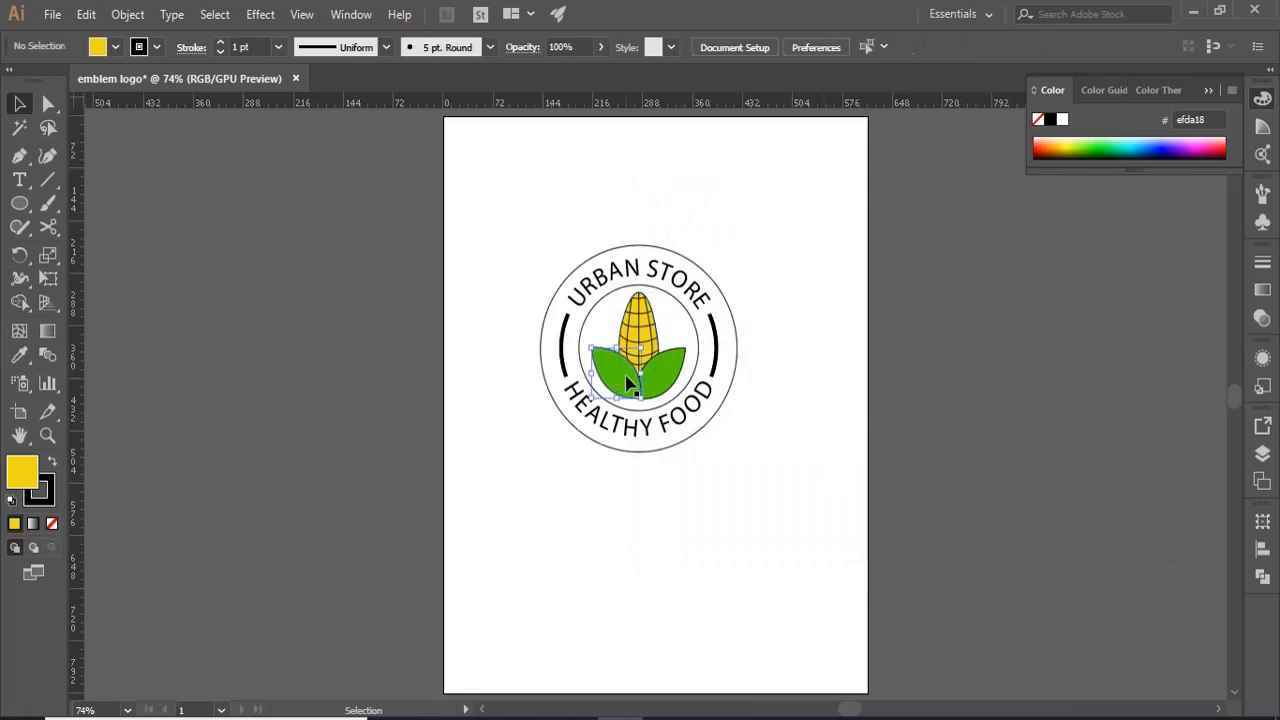
# - Fill both leaves with brighter green #63e012
pyautogui.click(628, 382)
pyautogui.doubleClick(22, 472)
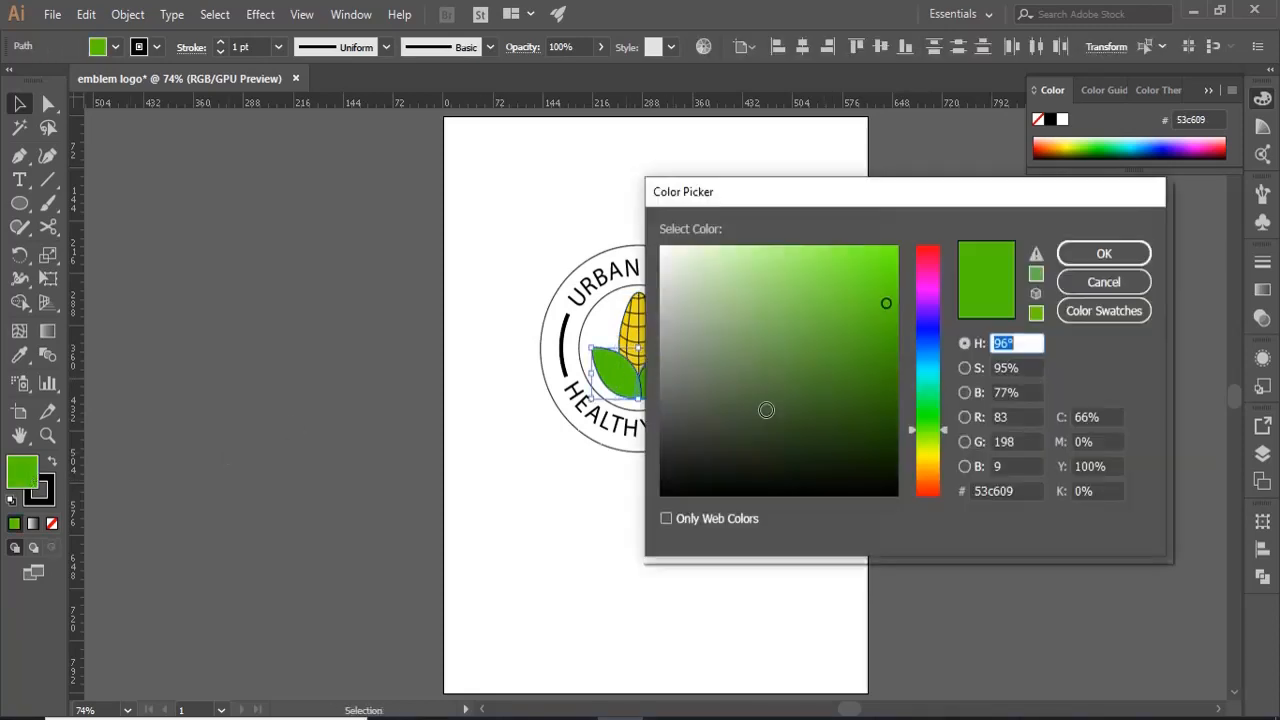
pyautogui.moveTo(878, 281); pyautogui.dragTo(880, 266)
pyautogui.click(1088, 259)
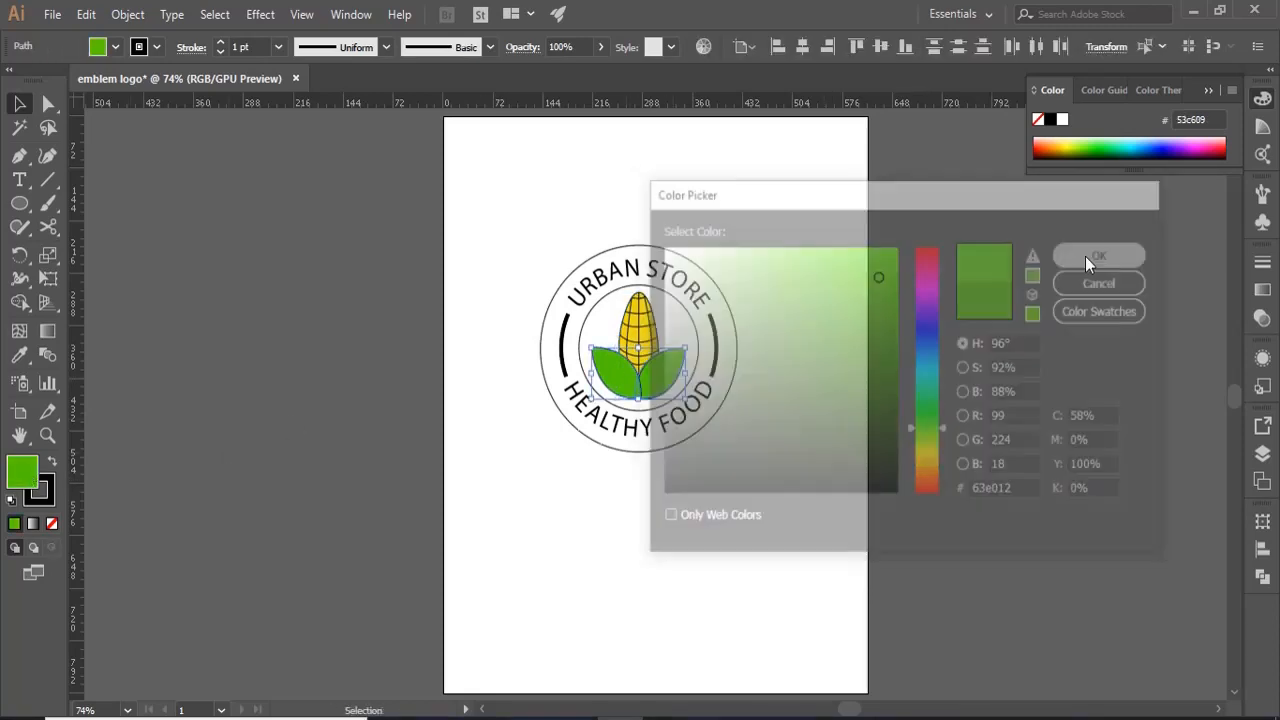
# - Set the stroke weight of the inner and outer emblem circles to 4 pt
pyautogui.click(699, 347)
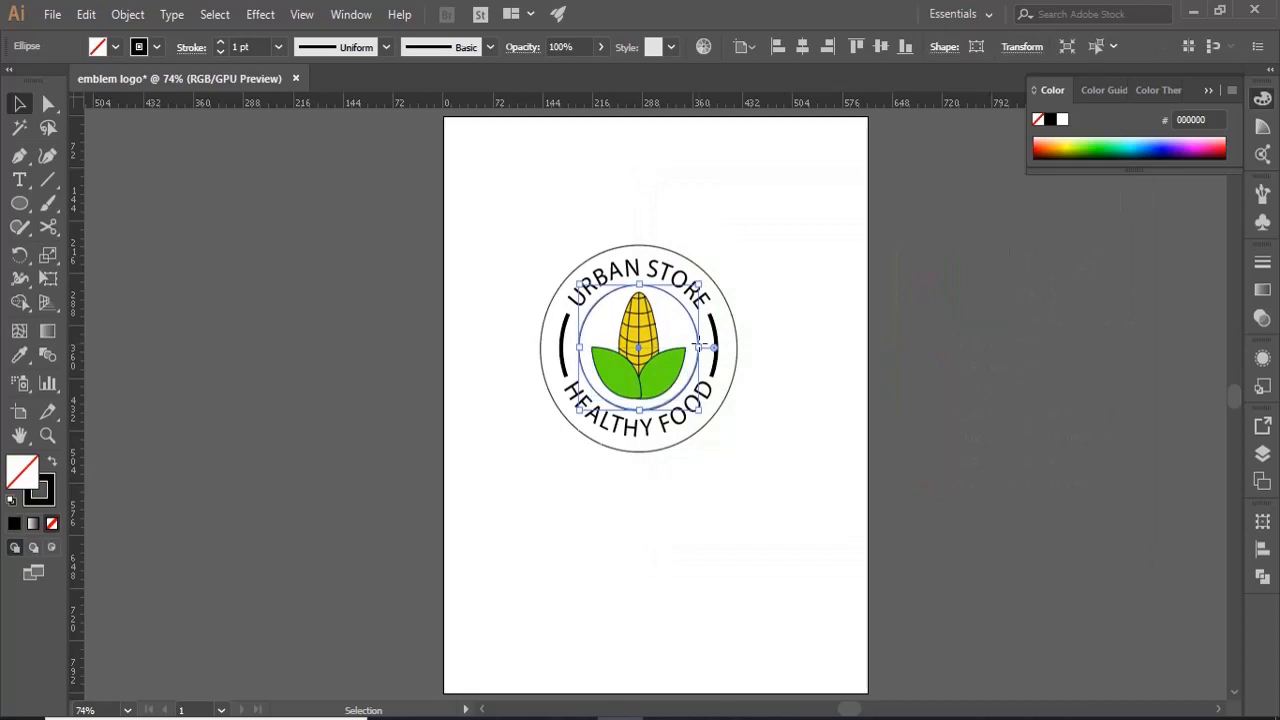
pyautogui.keyDown('shift'); pyautogui.click(637, 252); pyautogui.keyUp('shift')
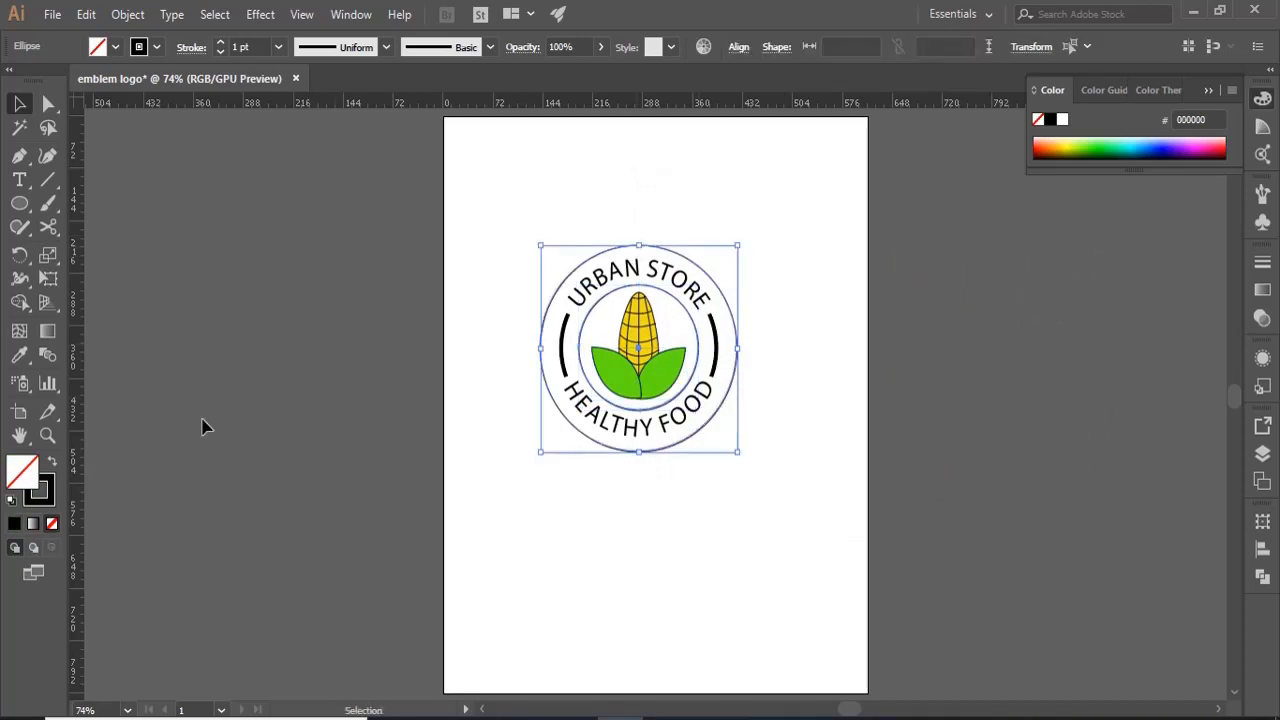
pyautogui.click(279, 47)
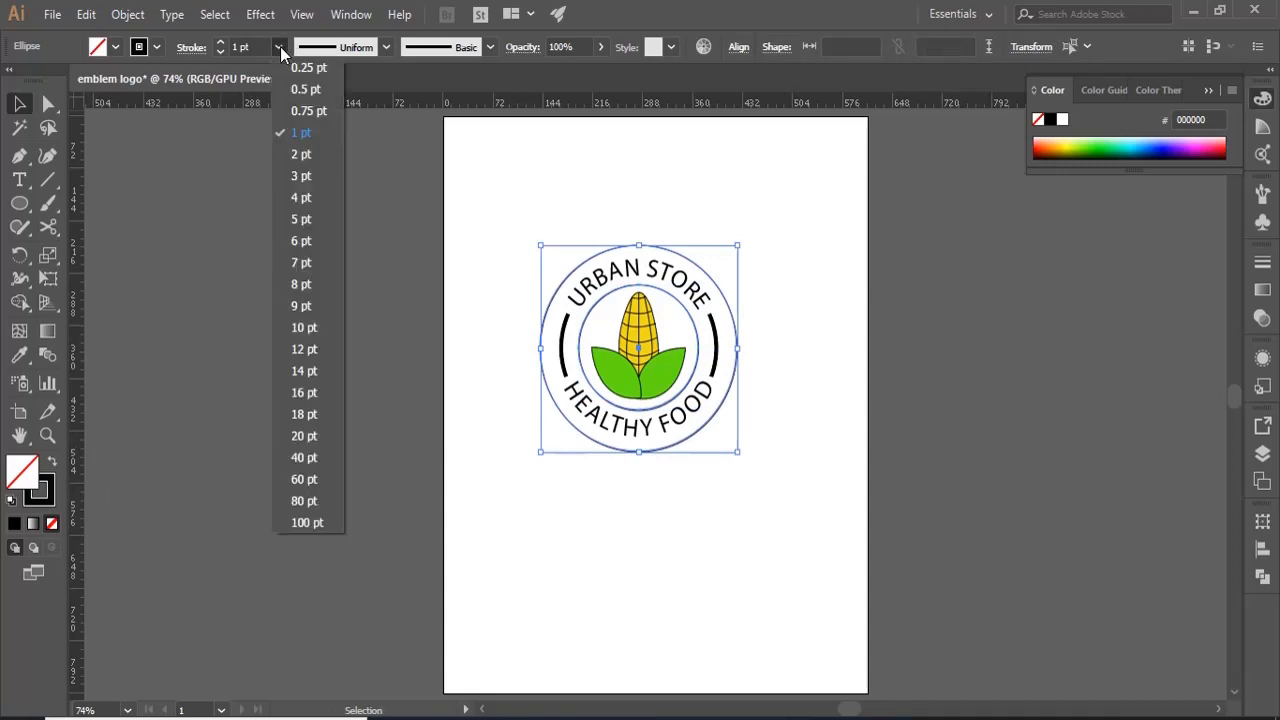
pyautogui.click(309, 184)
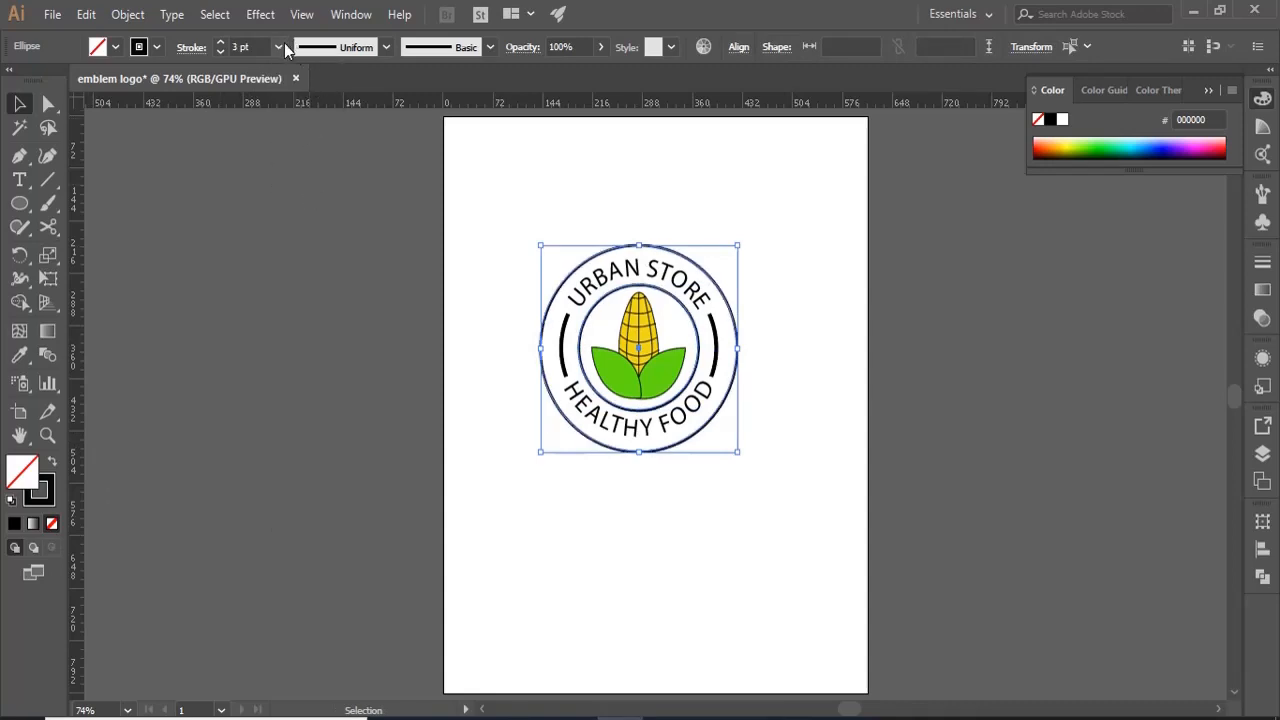
pyautogui.click(284, 44)
pyautogui.click(297, 197)
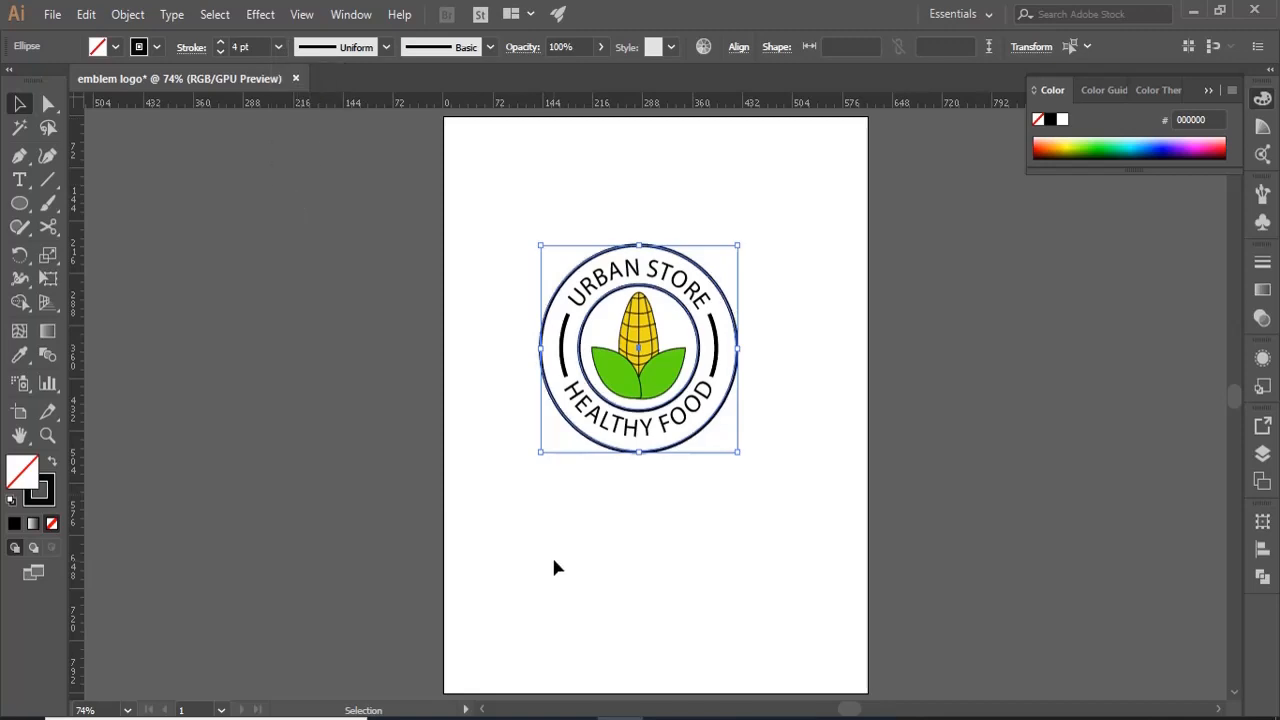
# - Fill the curved "URBAN STORE" and "HEALTHY FOOD" texts with dark green #112803
pyautogui.click(684, 288)
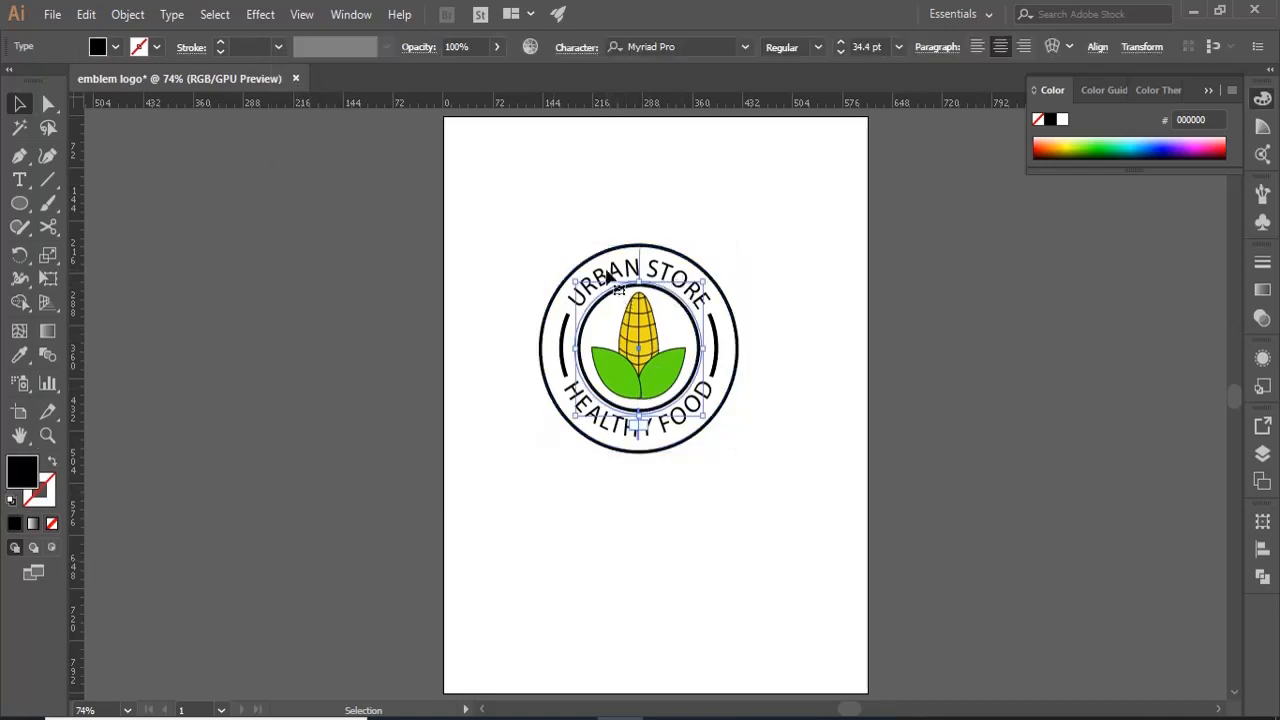
pyautogui.keyDown('shift'); pyautogui.click(587, 406); pyautogui.keyUp('shift')
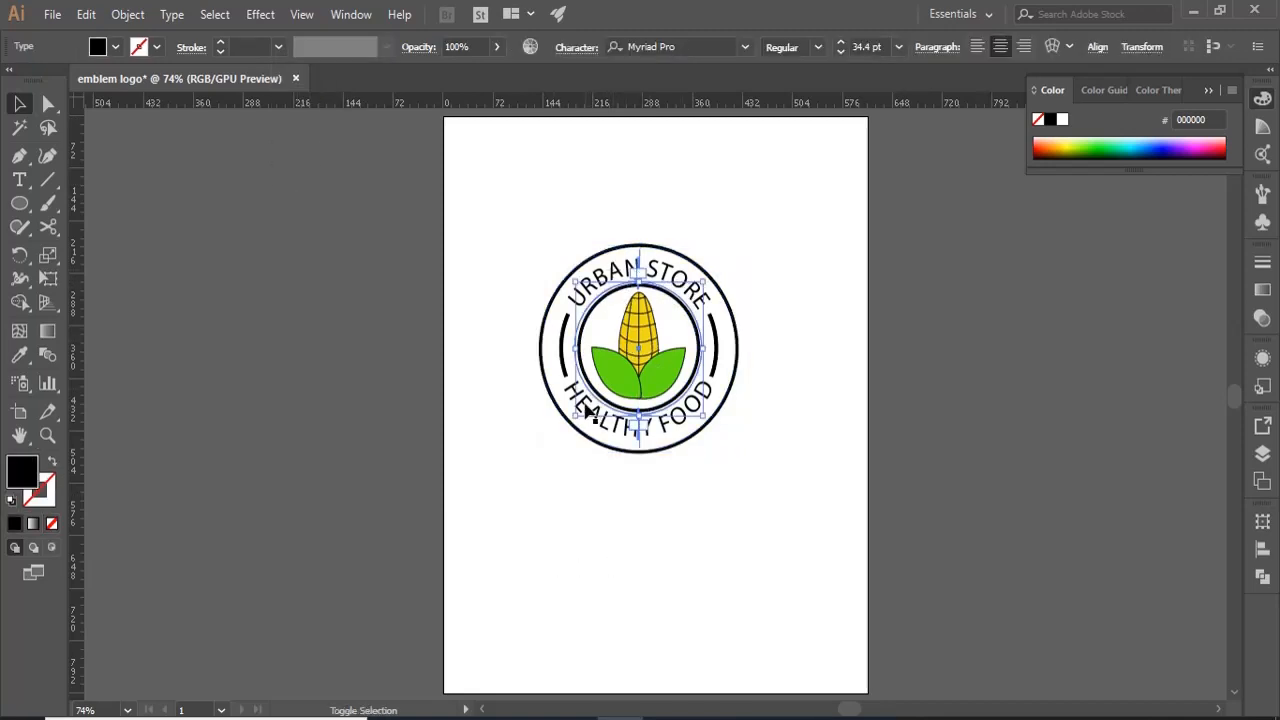
pyautogui.doubleClick(30, 474)
pyautogui.click(881, 455)
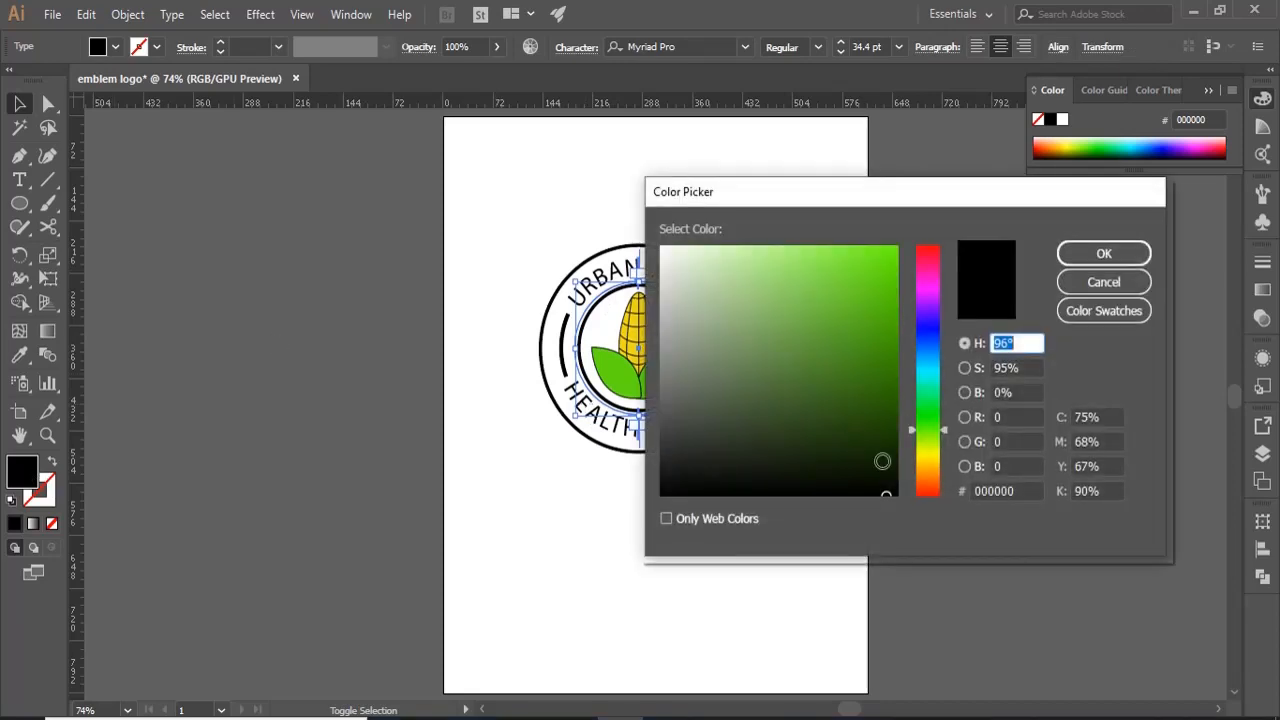
pyautogui.click(1081, 258)
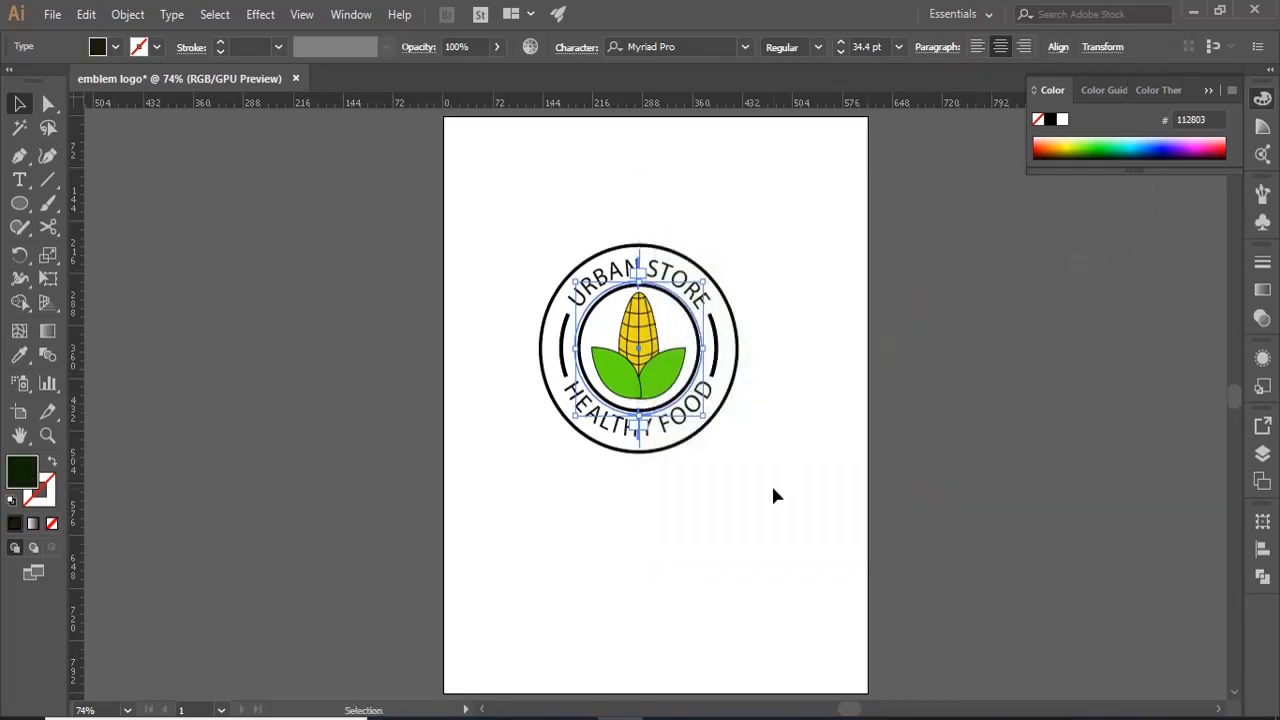
# - Set the stroke colour of the two side arcs and both emblem circles to dark green #0d1e02
pyautogui.click(750, 407)
pyautogui.click(716, 352)
pyautogui.keyDown('shift'); pyautogui.click(562, 335); pyautogui.keyUp('shift')
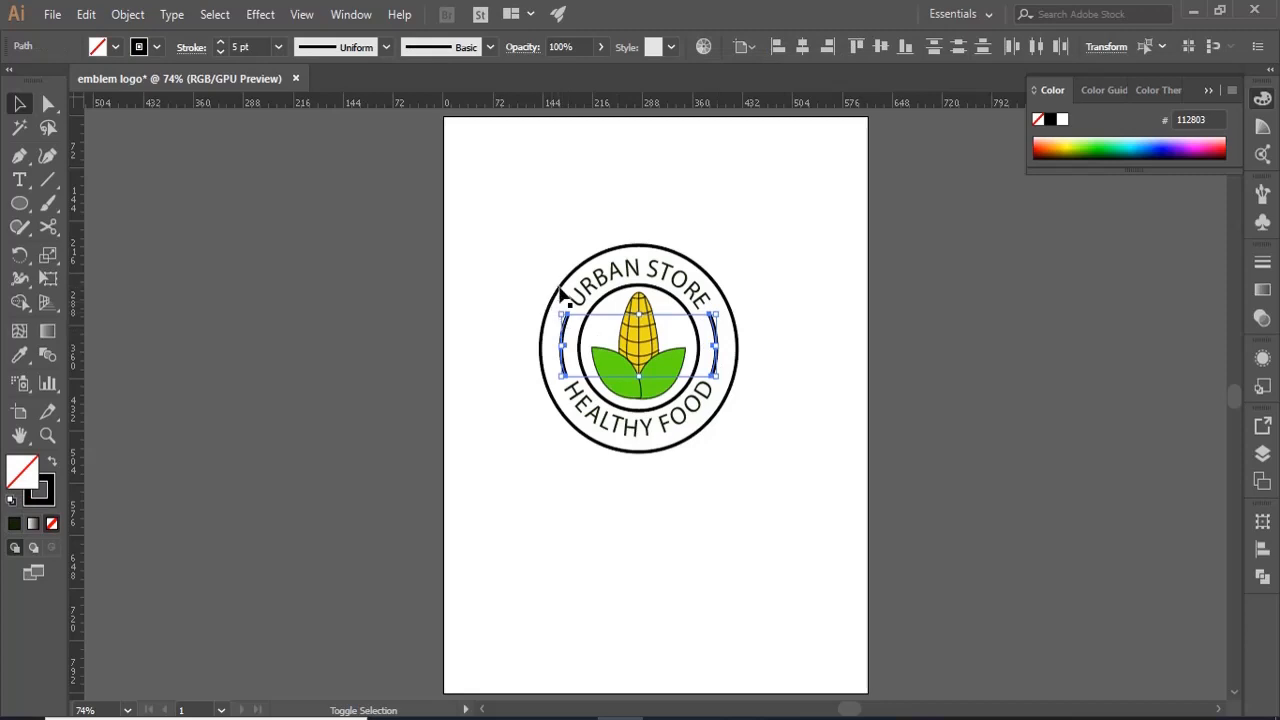
pyautogui.hotkey('ctrl', 'a')
pyautogui.click(53, 461)
pyautogui.hotkey('ctrl', 'z')
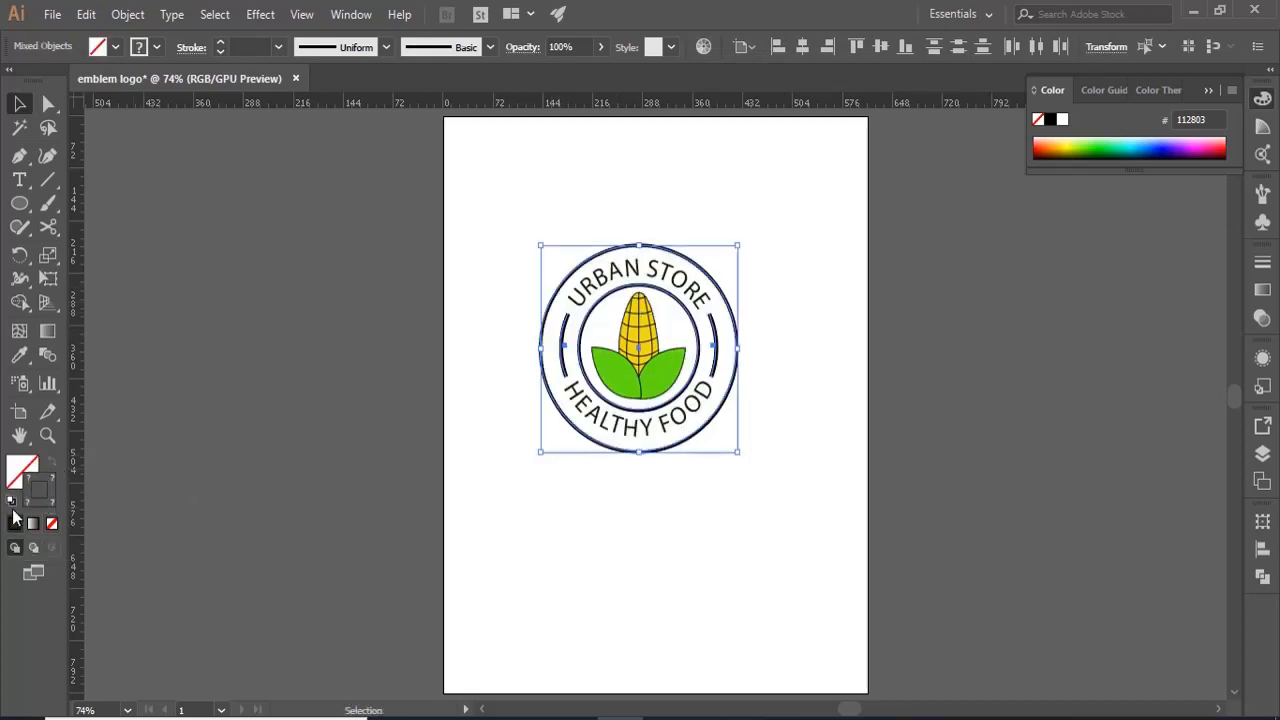
pyautogui.doubleClick(39, 489)
pyautogui.click(880, 463)
pyautogui.press('Return')
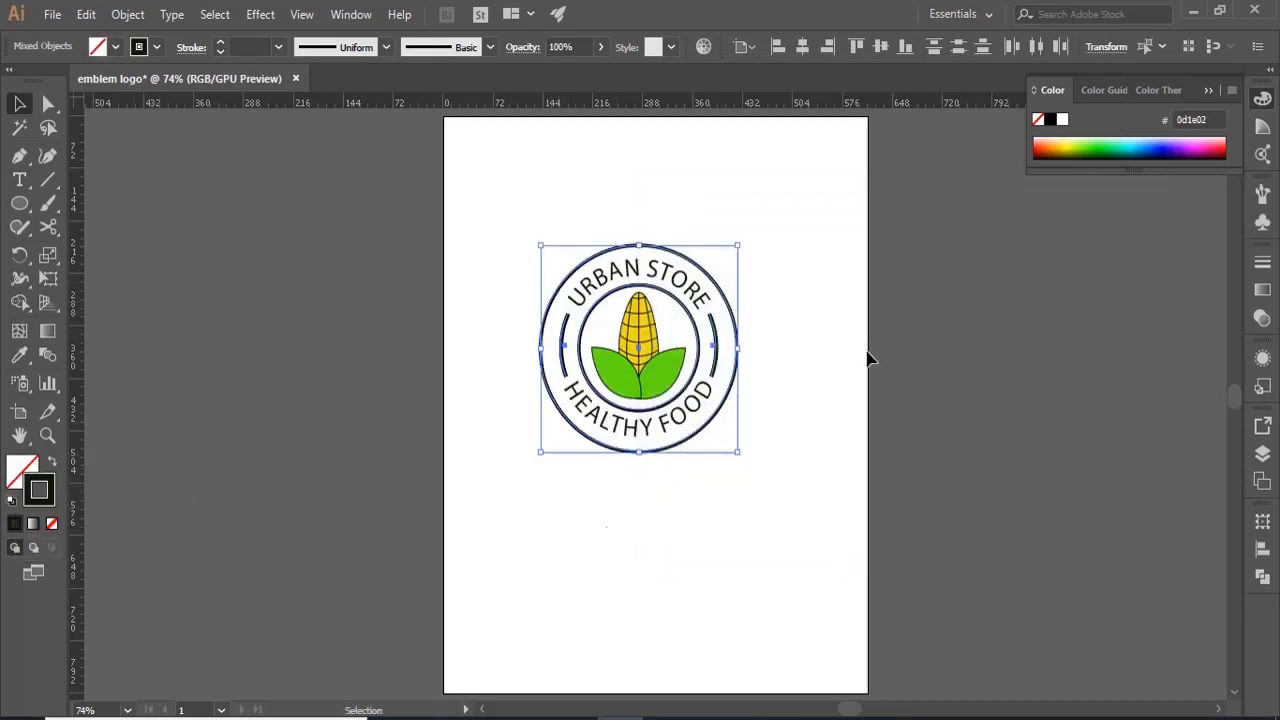
# - Group the whole emblem and centre it horizontally and vertically on the artboard
pyautogui.moveTo(514, 223); pyautogui.dragTo(777, 493)
pyautogui.press('a')
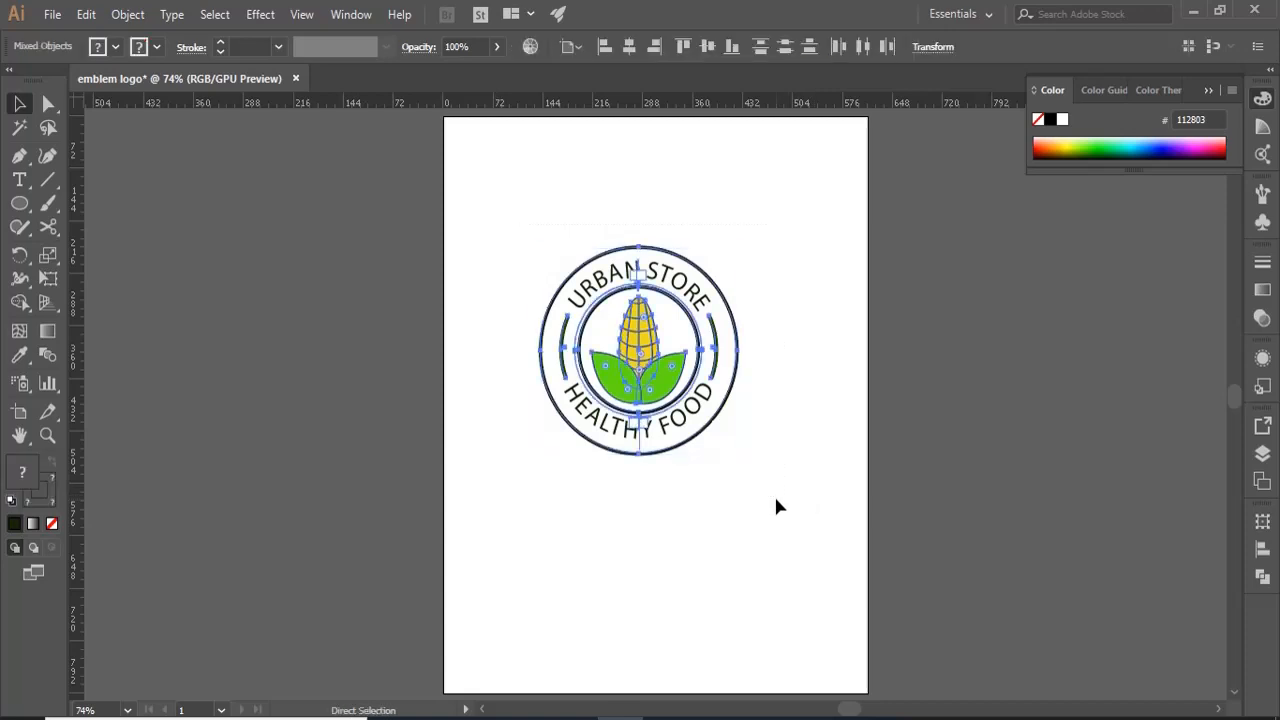
pyautogui.press('v')
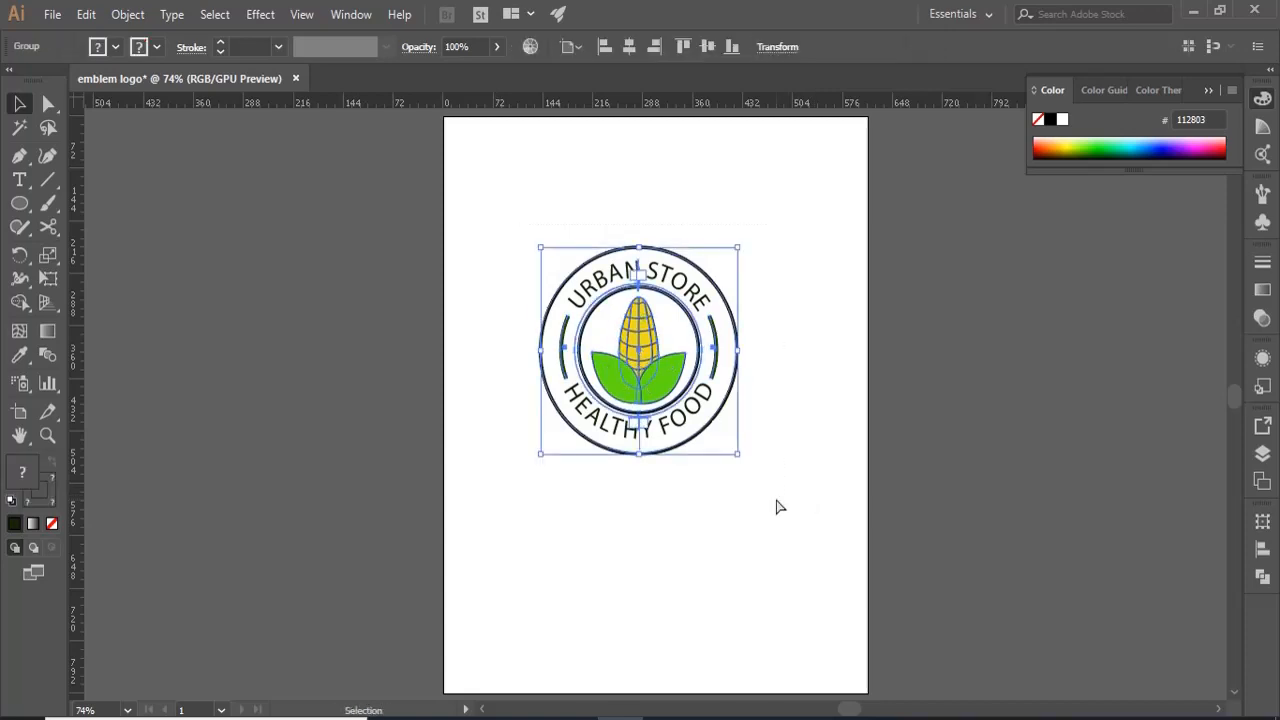
pyautogui.click(629, 47)
pyautogui.click(707, 47)
pyautogui.click(793, 392)
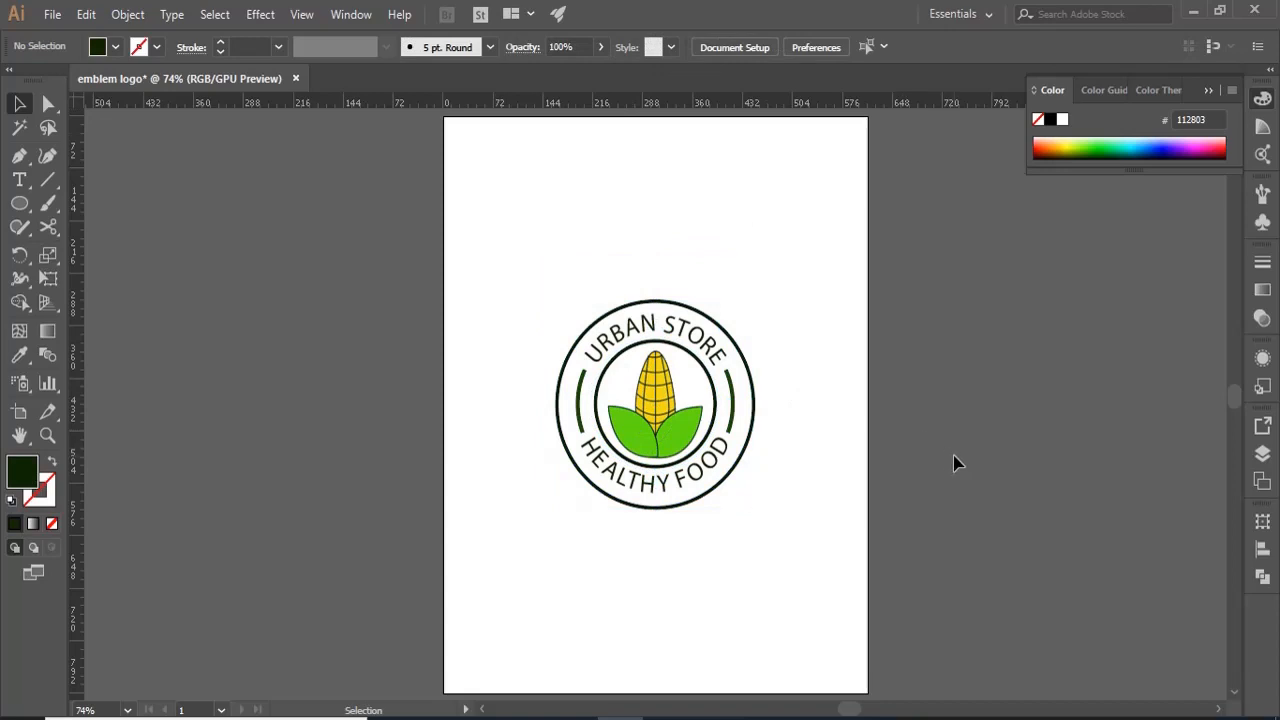
pyautogui.press('a')
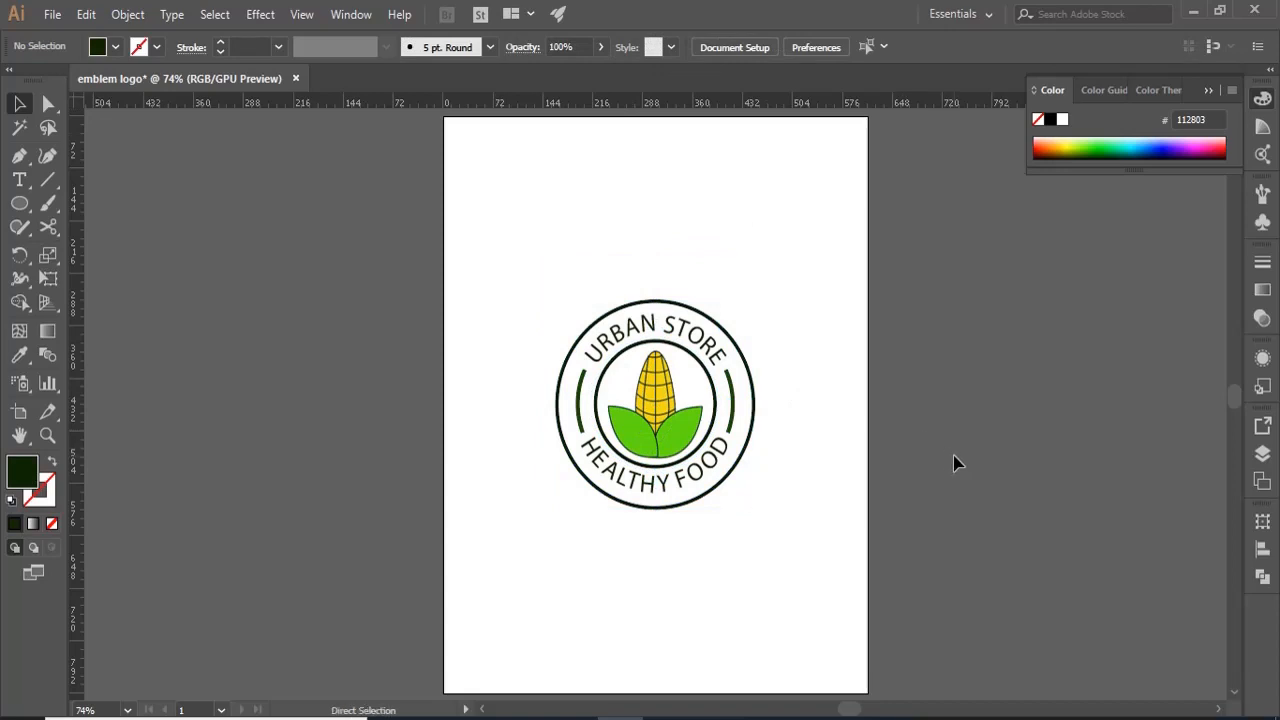